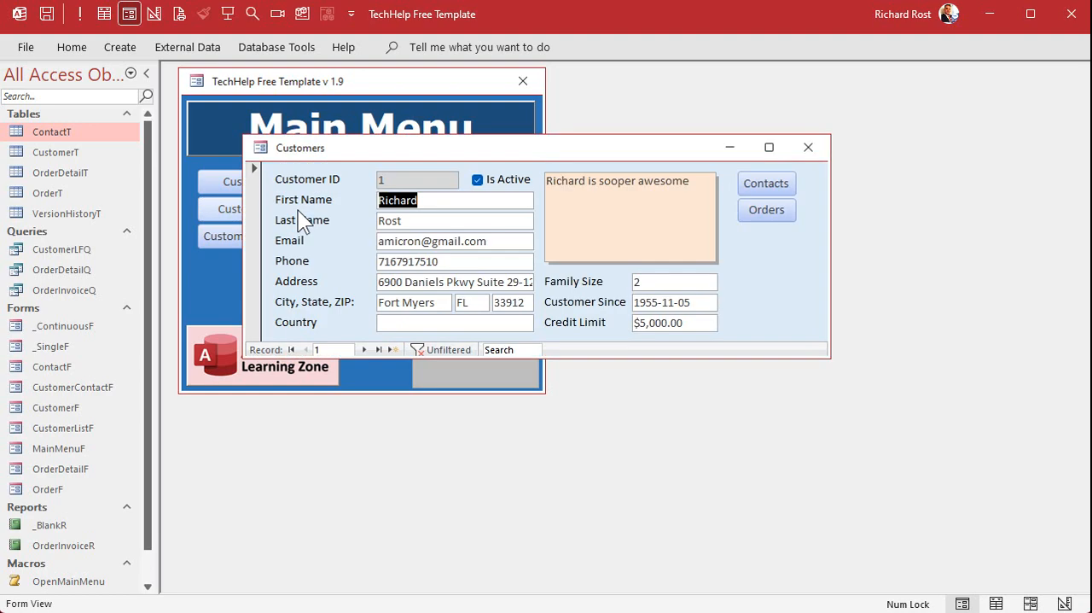
# Open the first customer's orders, preview the invoice for the Starship Parts order, and close the preview and both forms.
pyautogui.click(761, 211)
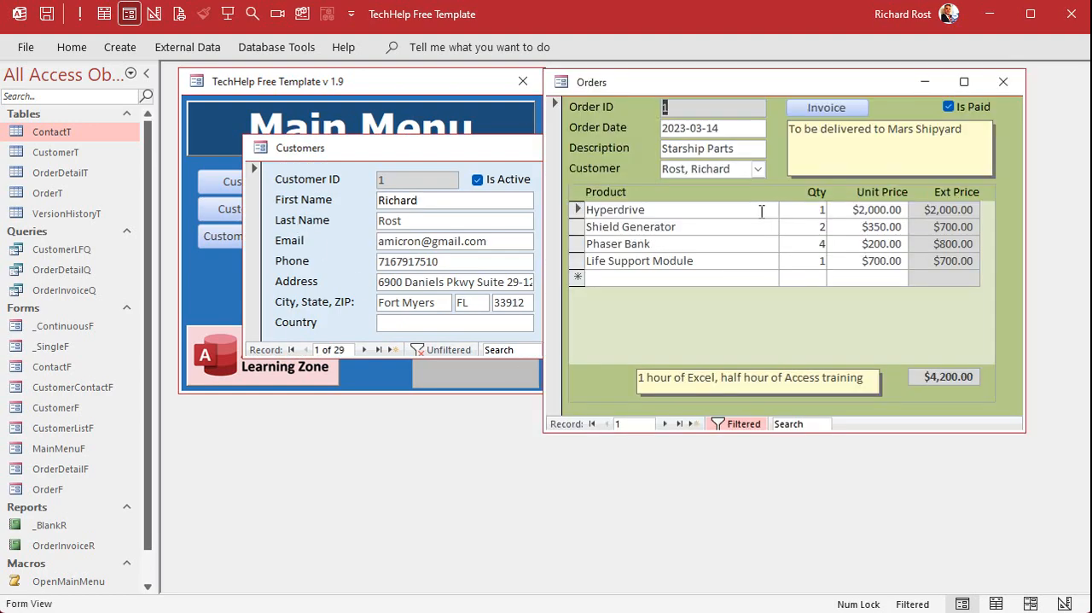
pyautogui.click(835, 105)
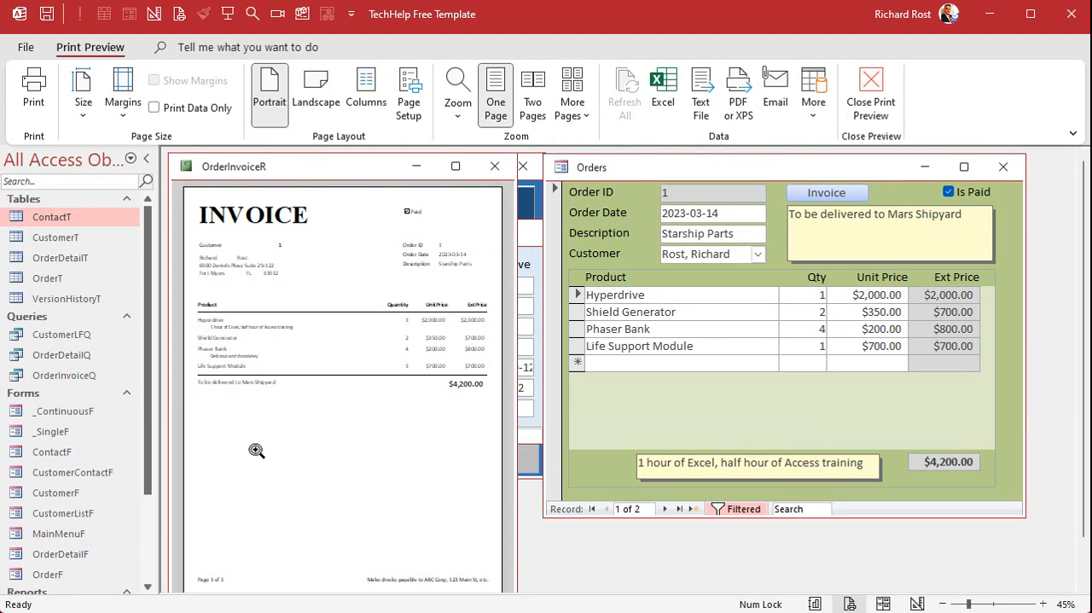
pyautogui.click(879, 92)
pyautogui.click(1004, 82)
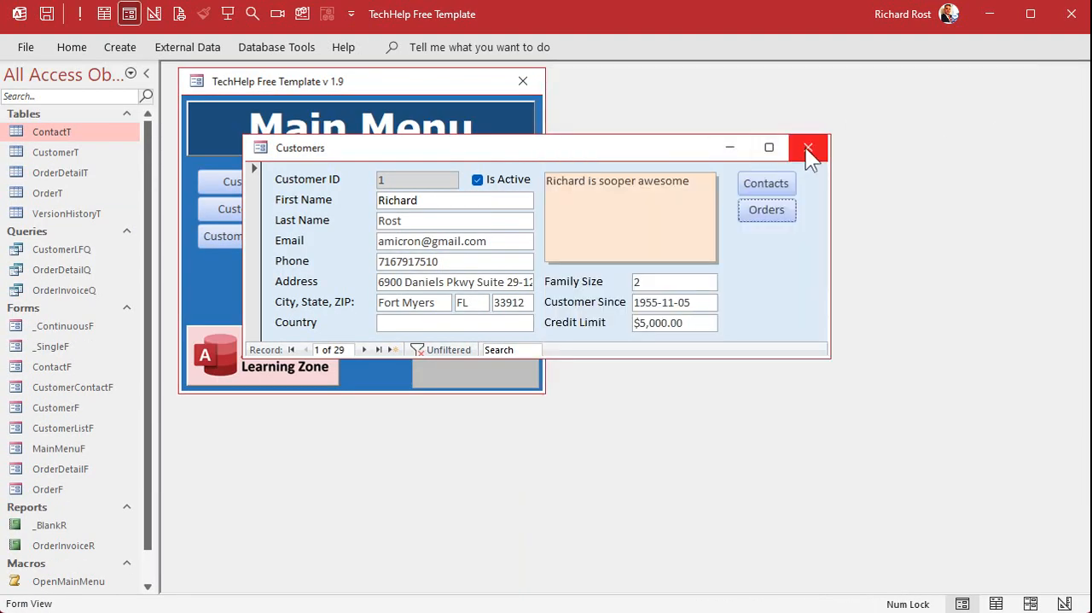
pyautogui.click(806, 147)
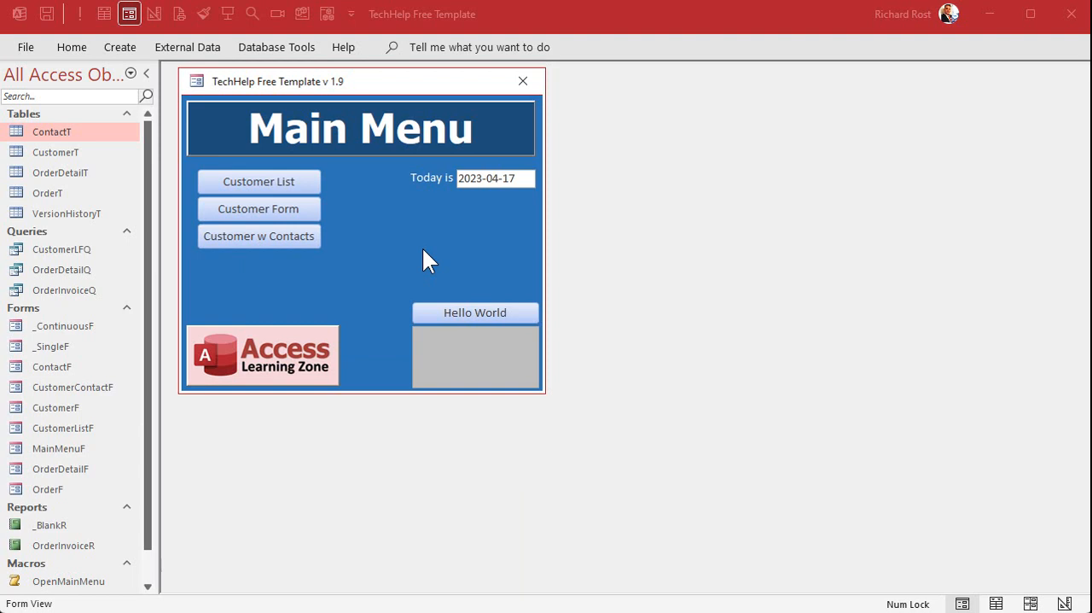
# With the first customer's order open, examine the OrderID criterion in the OrderInvoiceQ query design, widening its column to read it.
pyautogui.click(283, 210)
pyautogui.click(763, 209)
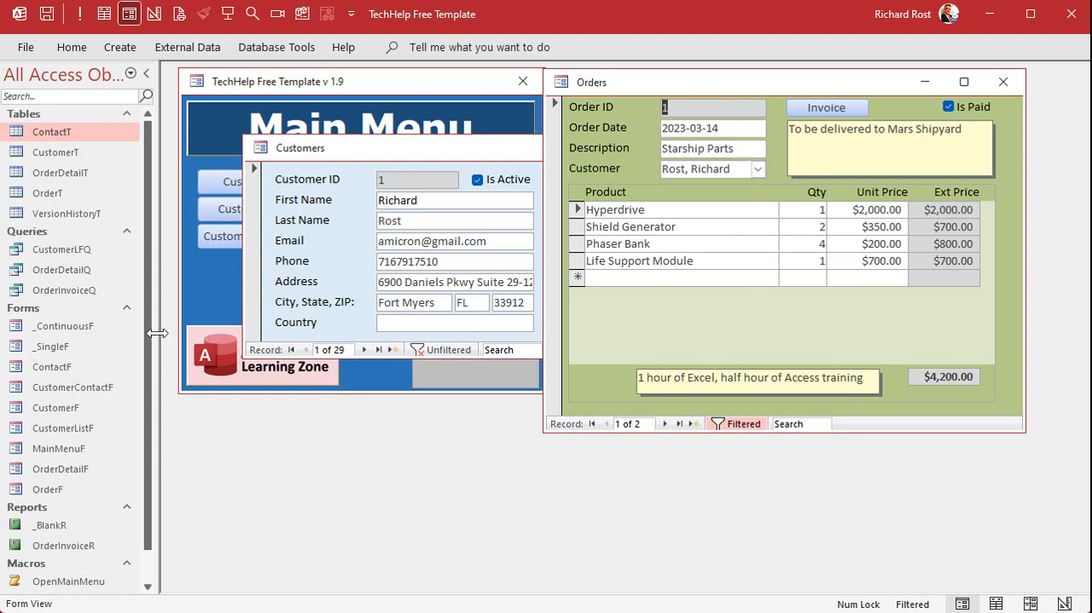
pyautogui.click(48, 291)
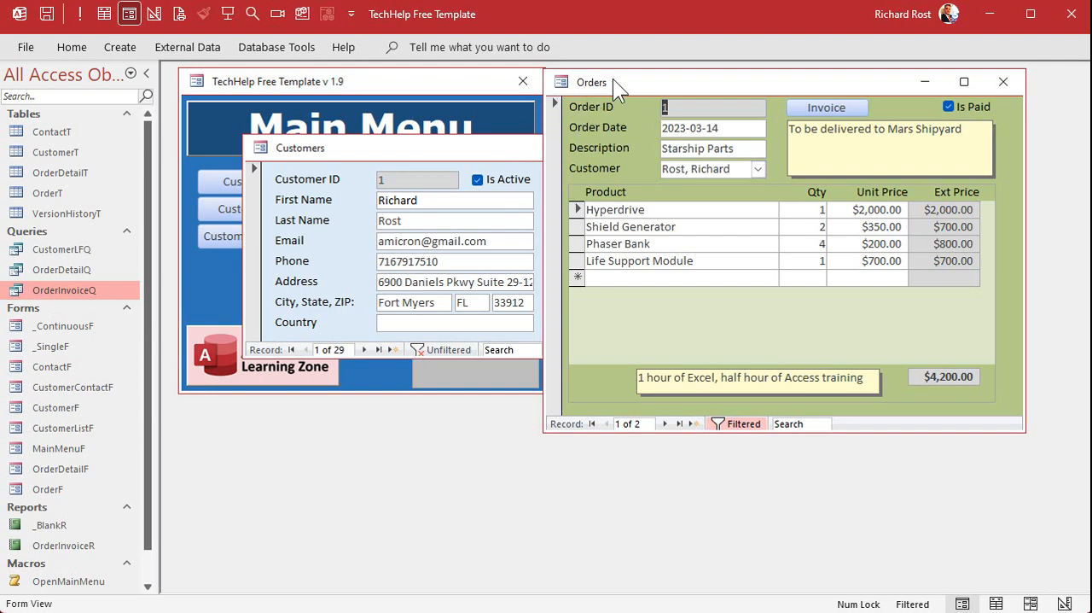
pyautogui.rightClick(71, 288)
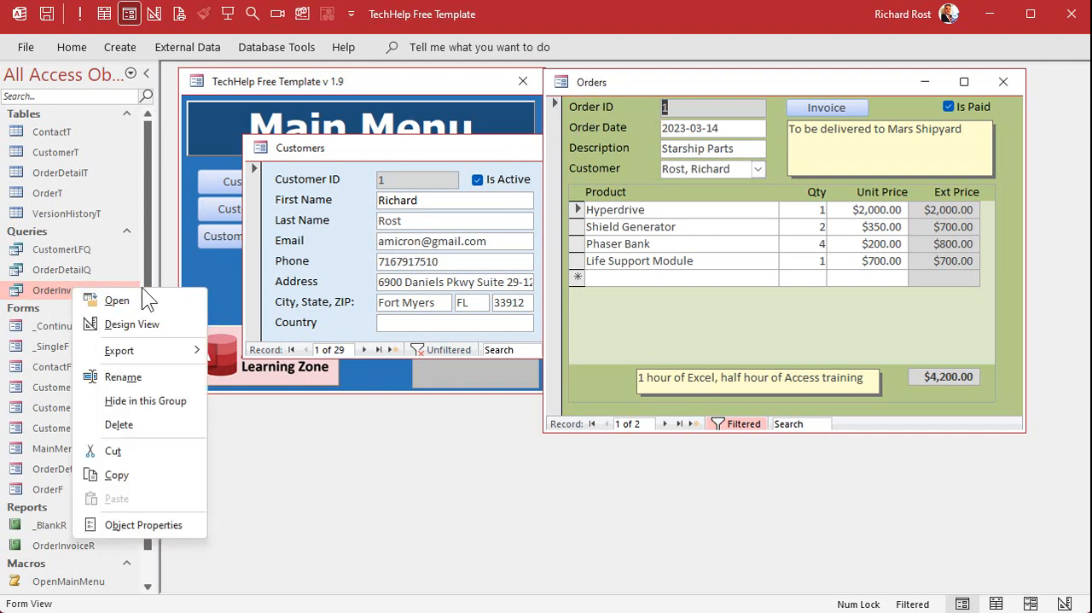
pyautogui.click(142, 324)
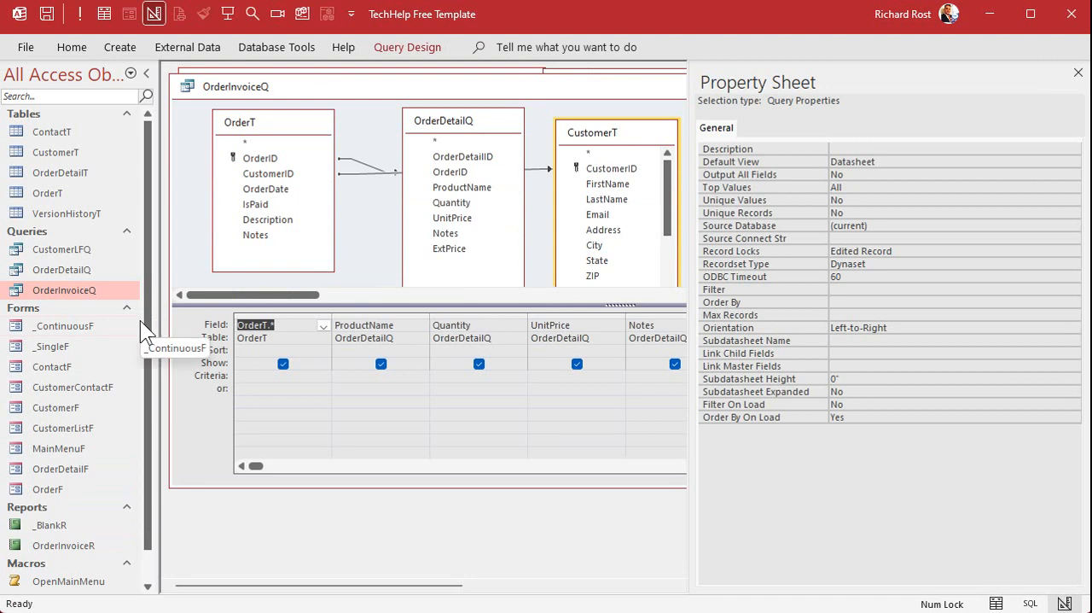
pyautogui.click(1079, 74)
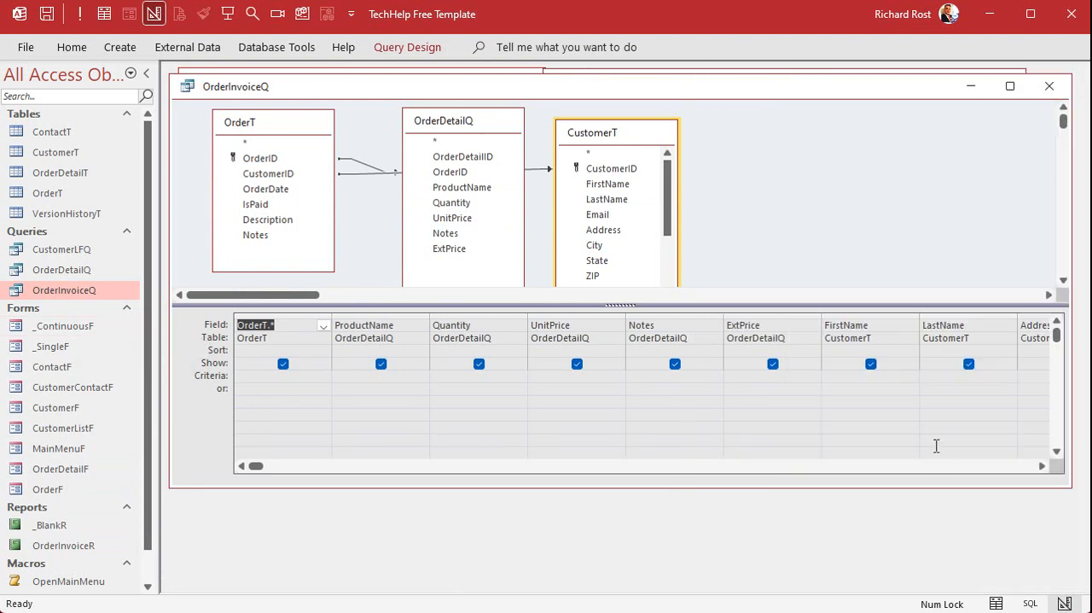
pyautogui.moveTo(1045, 467); pyautogui.dragTo(1045, 465)
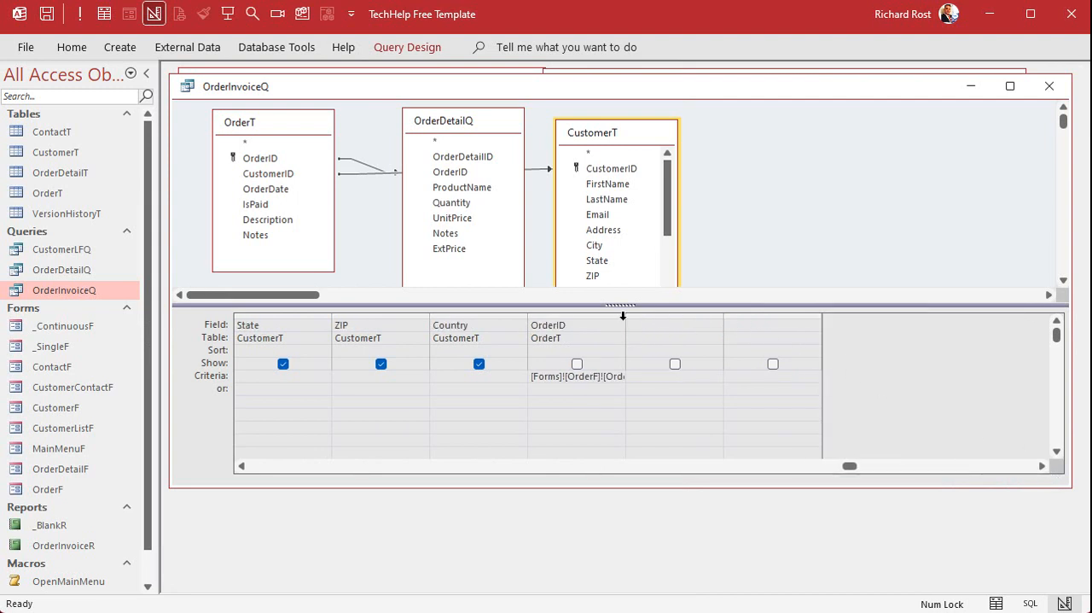
pyautogui.moveTo(624, 318); pyautogui.dragTo(707, 317)
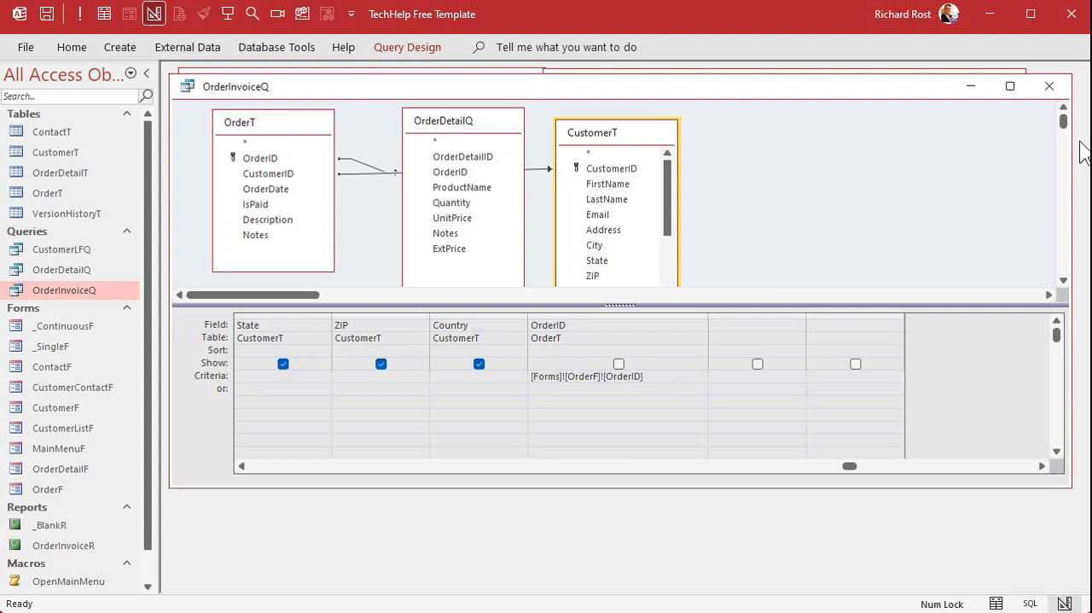
pyautogui.click(1048, 86)
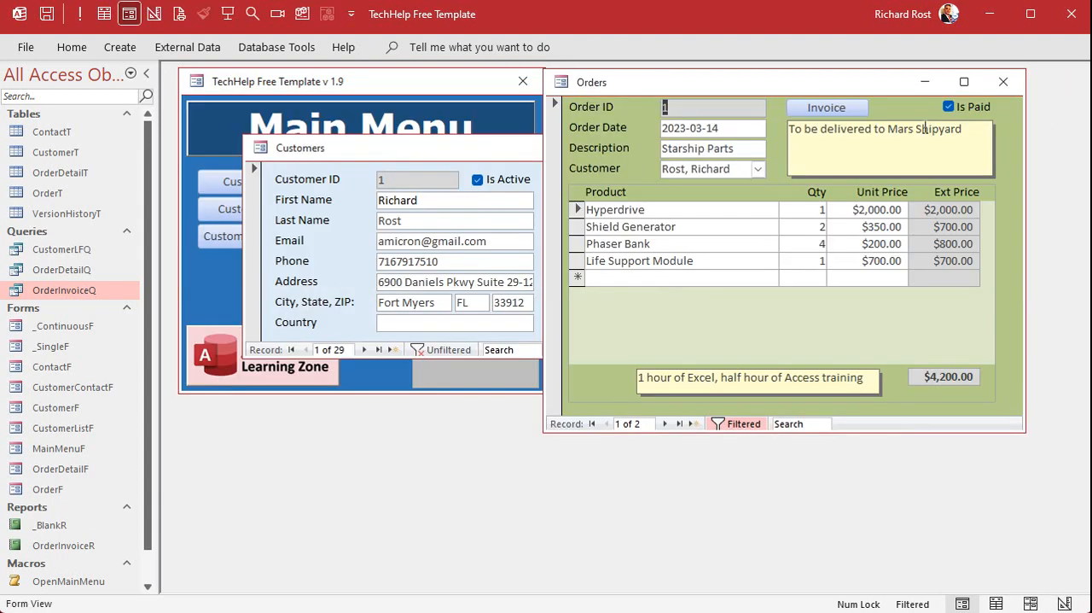
# Run OrderInvoiceQ to view the rows for the open order, and close the query and the order and customer forms.
pyautogui.doubleClick(73, 291)
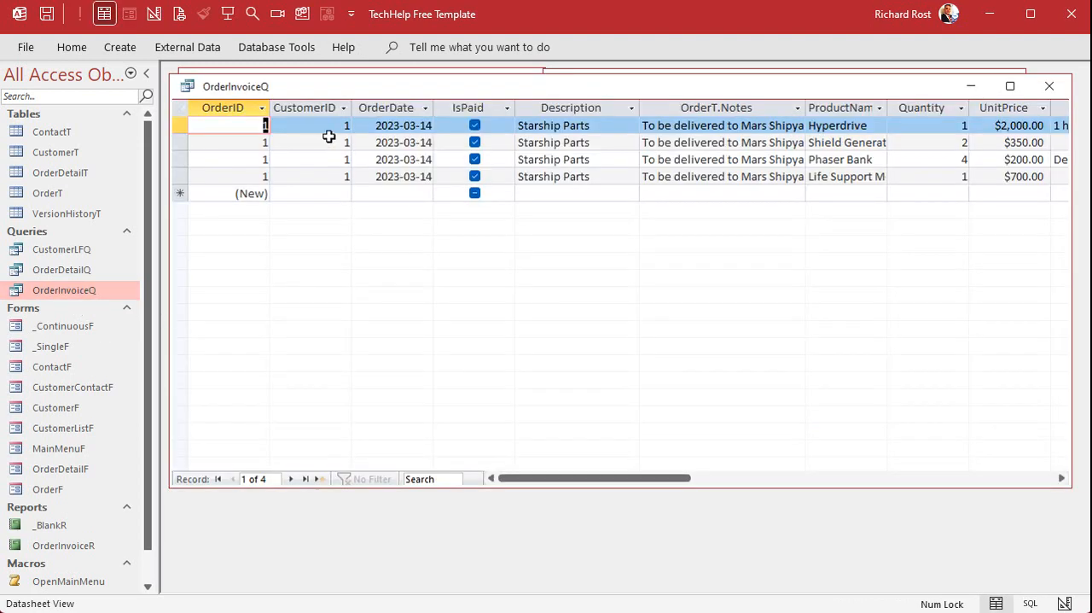
pyautogui.click(223, 108)
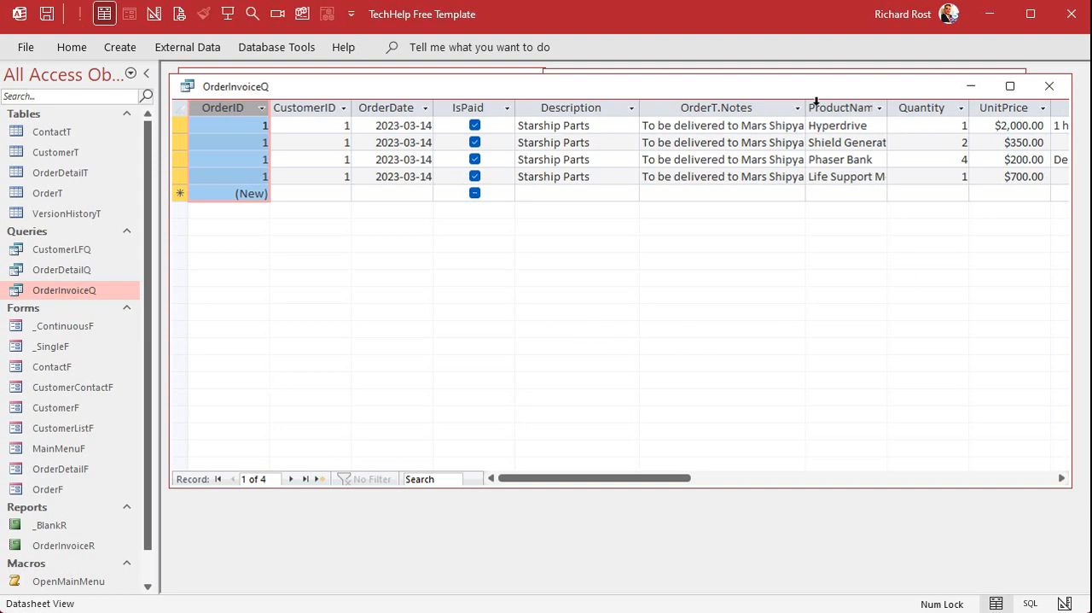
pyautogui.click(1056, 88)
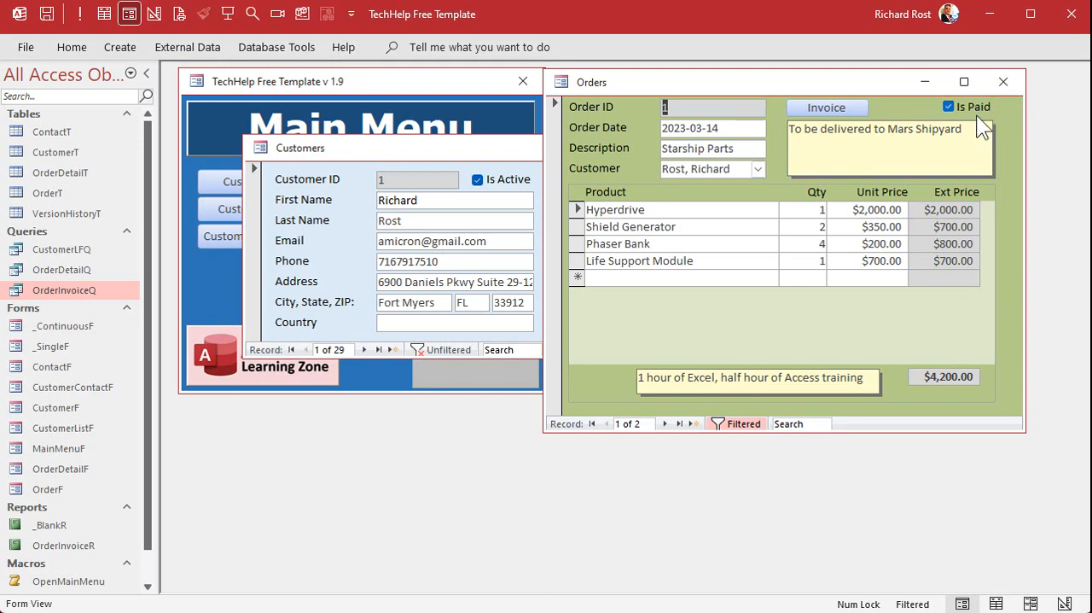
pyautogui.click(1006, 83)
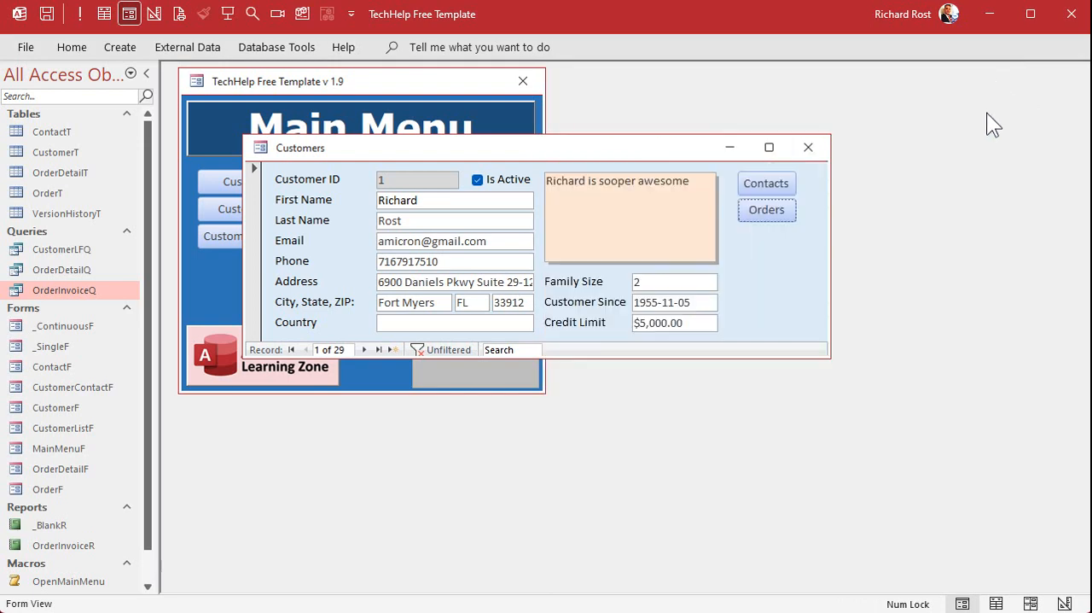
pyautogui.click(808, 148)
# Add a Yes/No field named ToBePrinted to the design of the OrderT table.
pyautogui.click(56, 195)
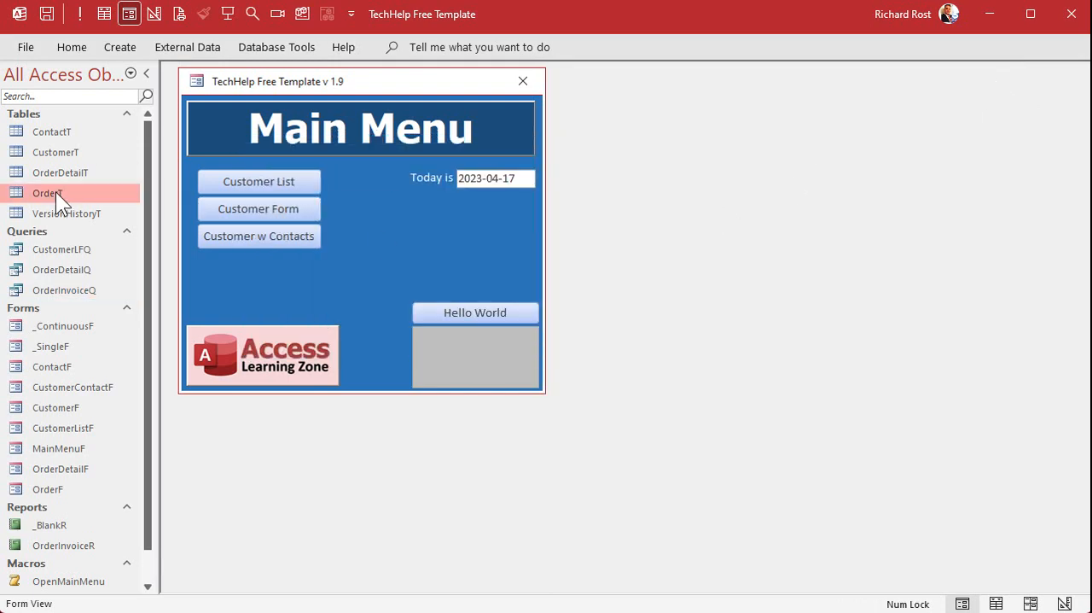
pyautogui.rightClick(56, 191)
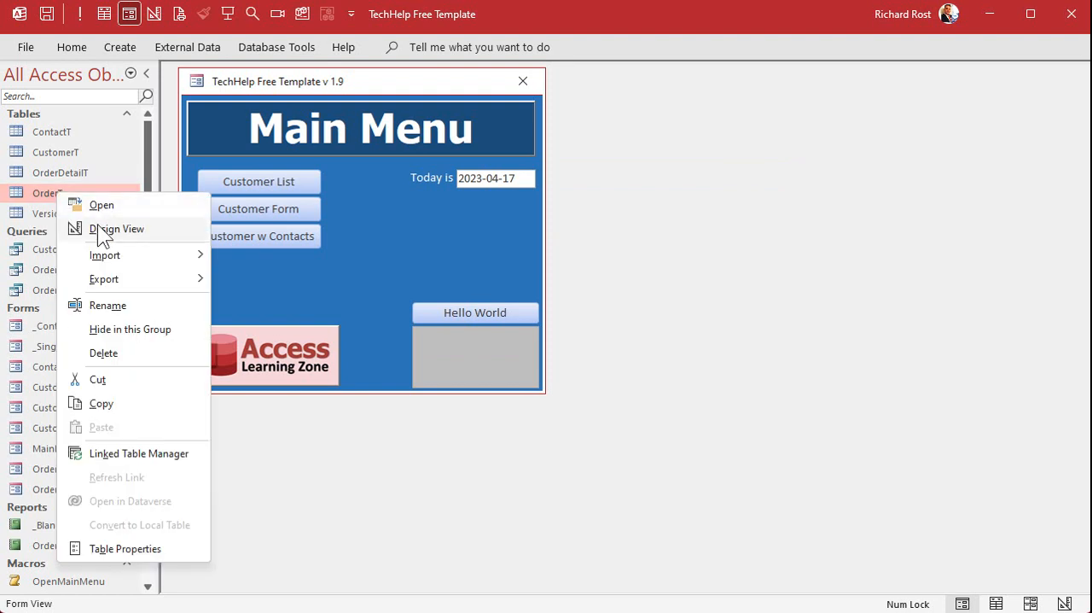
pyautogui.click(98, 225)
pyautogui.click(278, 243)
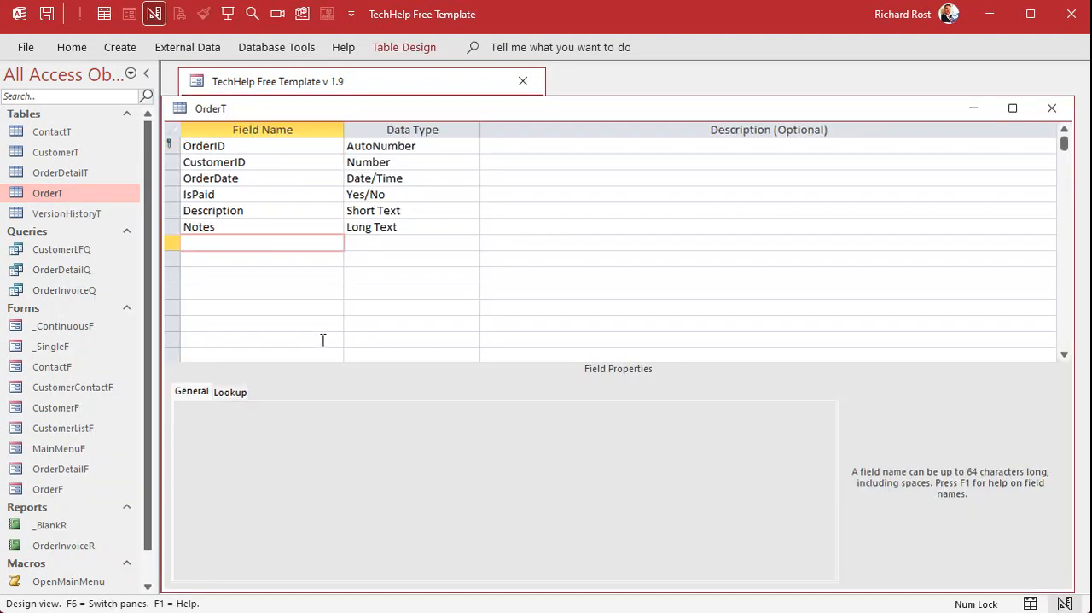
pyautogui.write('ToBePrinted')
pyautogui.press('Tab')
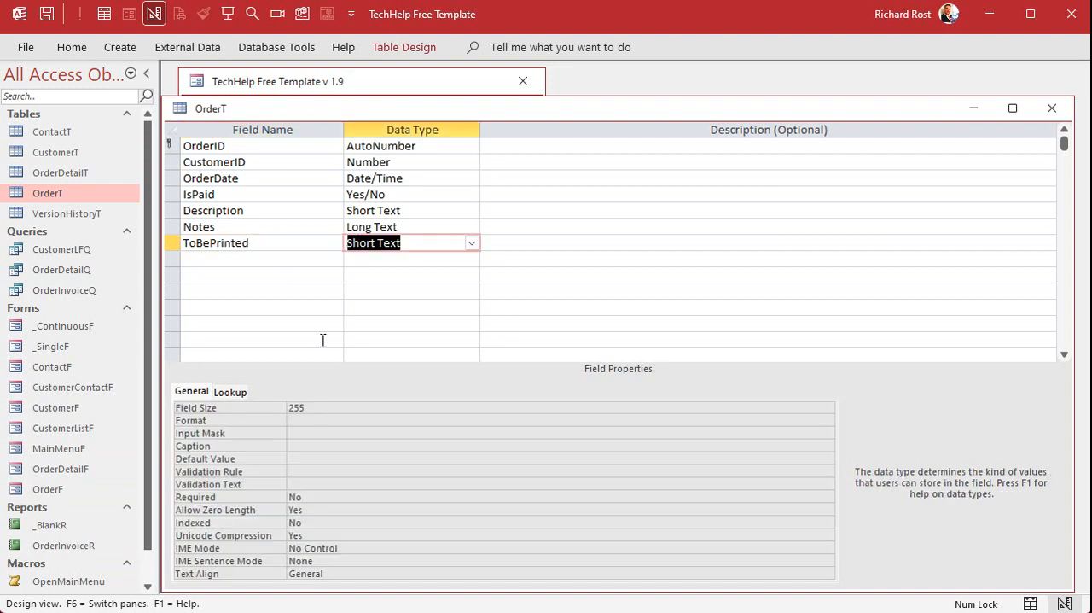
pyautogui.write('y')
pyautogui.press('Tab')
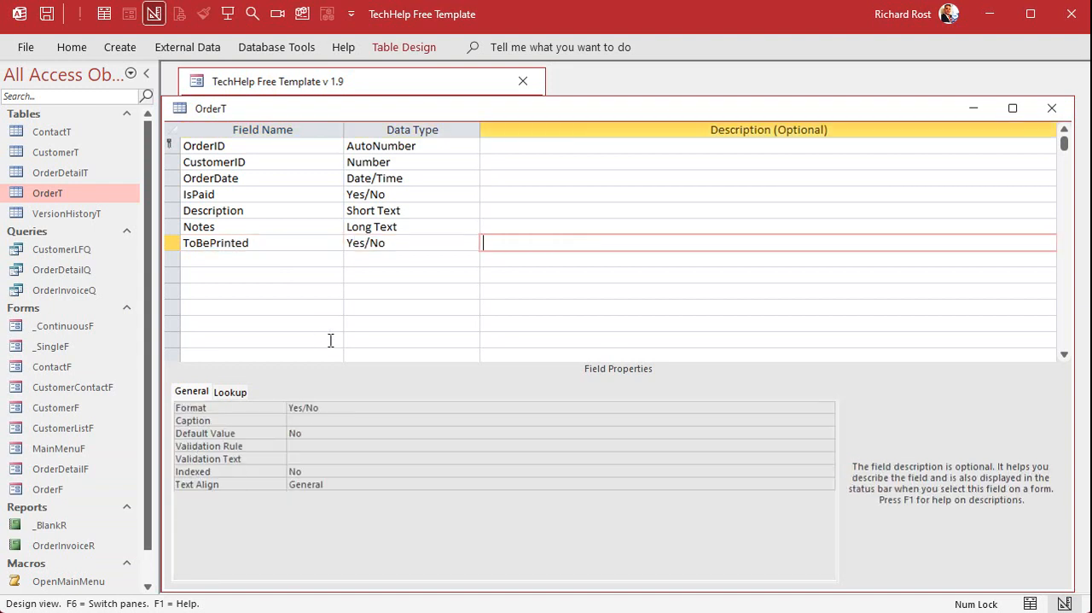
# Set the default value of the ToBePrinted field to Yes.
pyautogui.moveTo(320, 431); pyautogui.dragTo(231, 433)
pyautogui.write('Yes')
pyautogui.press('Tab')
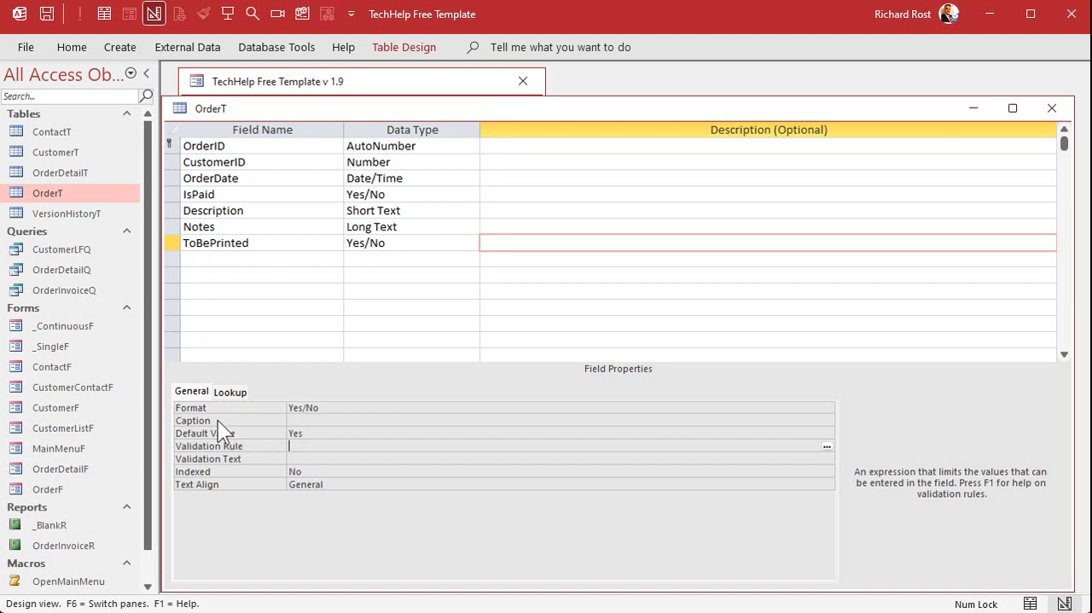
# In the OrderT datasheet, mark ToBePrinted for records 1, 2, 5, 9, 10, 13 and 14, and close the table.
pyautogui.rightClick(382, 119)
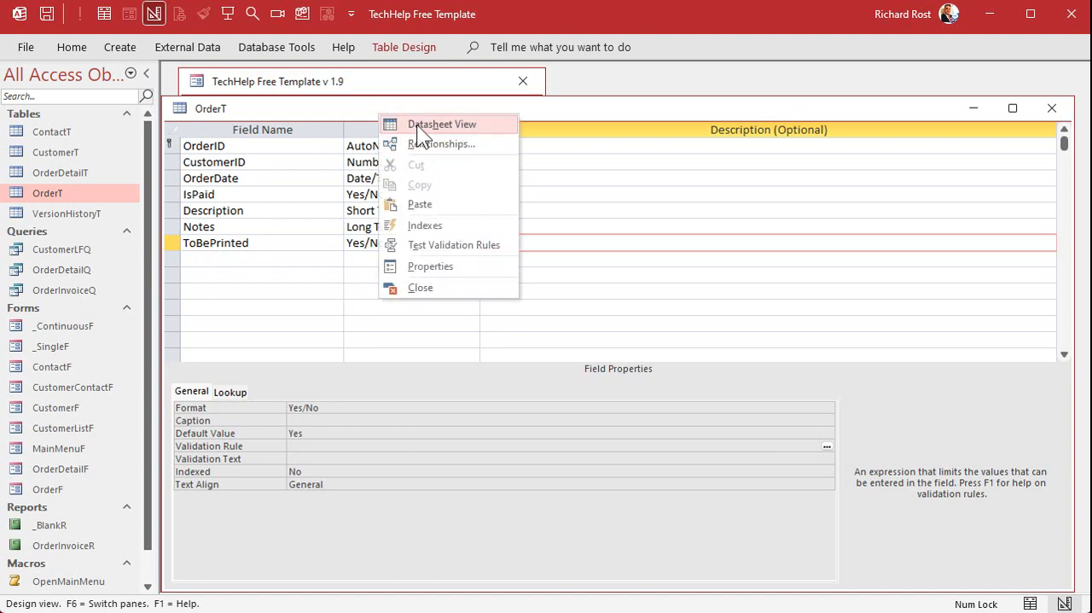
pyautogui.click(416, 125)
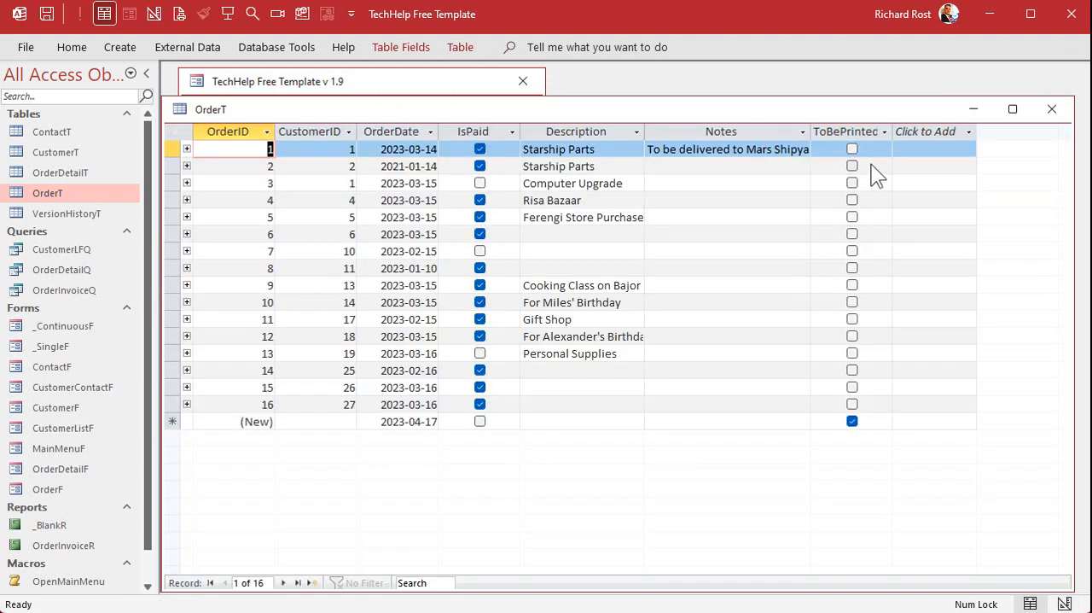
pyautogui.click(851, 148)
pyautogui.click(852, 165)
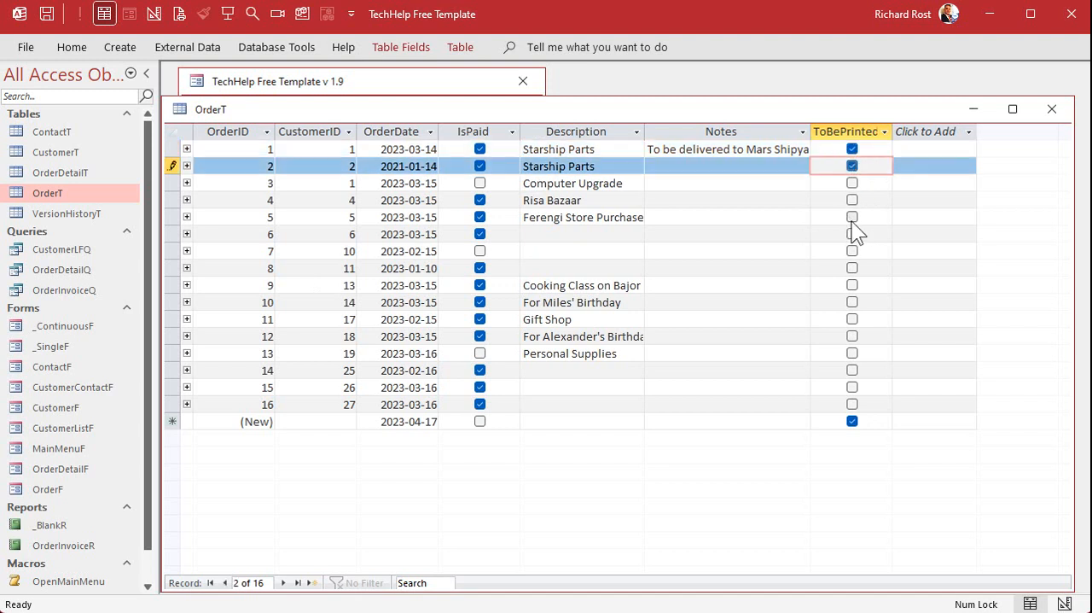
pyautogui.click(852, 217)
pyautogui.click(852, 285)
pyautogui.click(852, 303)
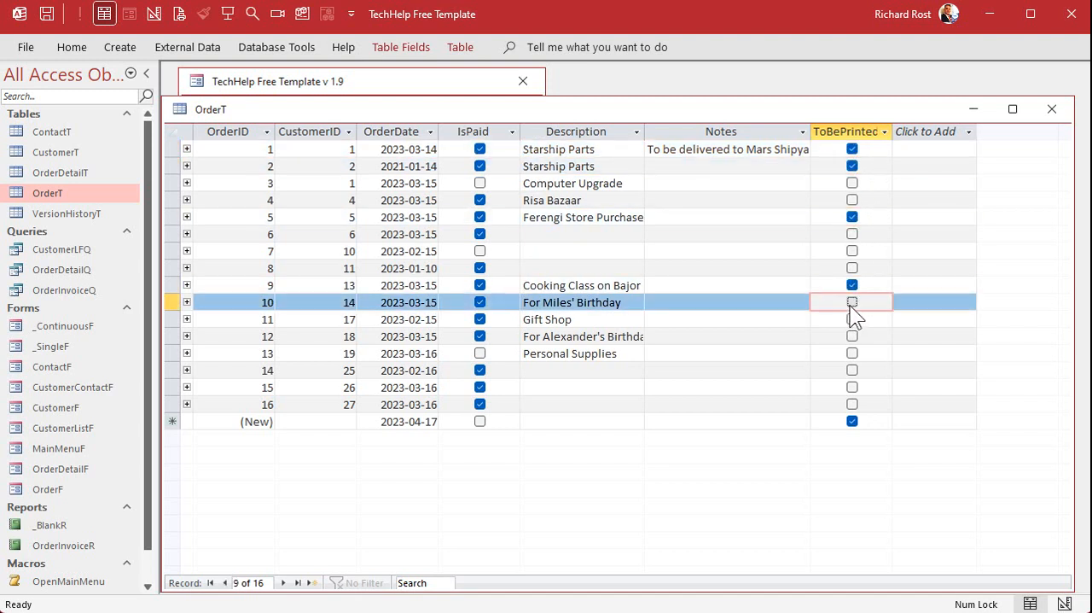
pyautogui.click(852, 353)
pyautogui.click(852, 371)
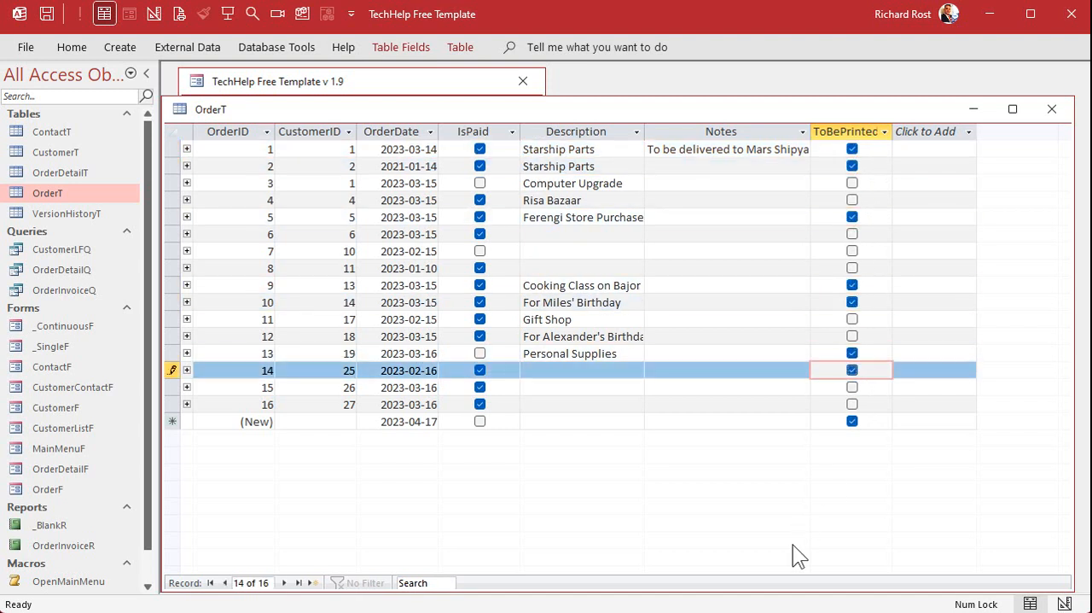
pyautogui.click(1052, 109)
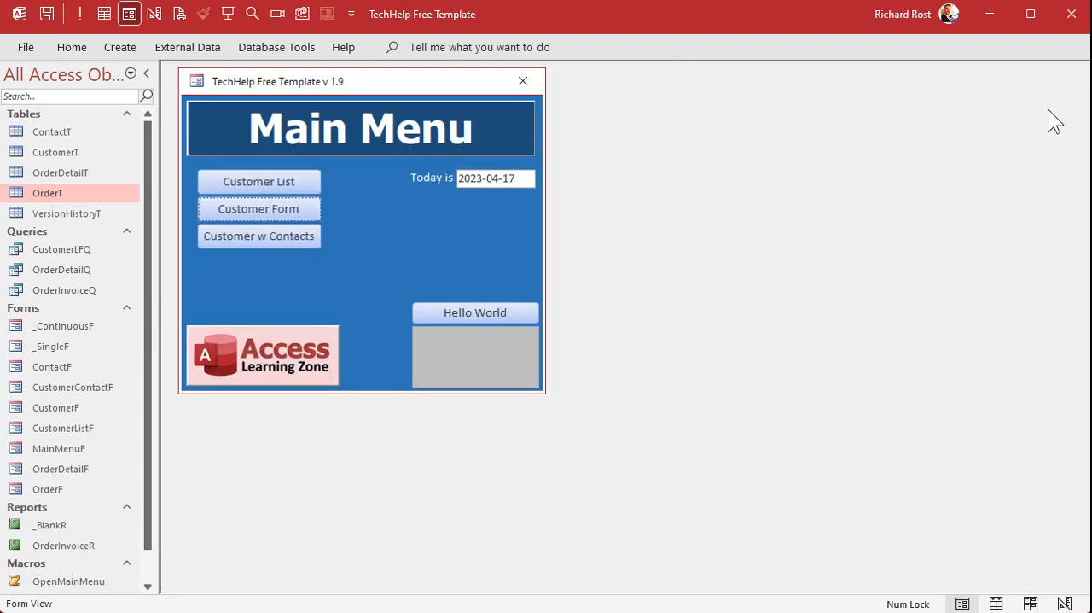
# Open the customer's Orders form in design view and place a copy of the Is Paid check box beside the original.
pyautogui.click(305, 212)
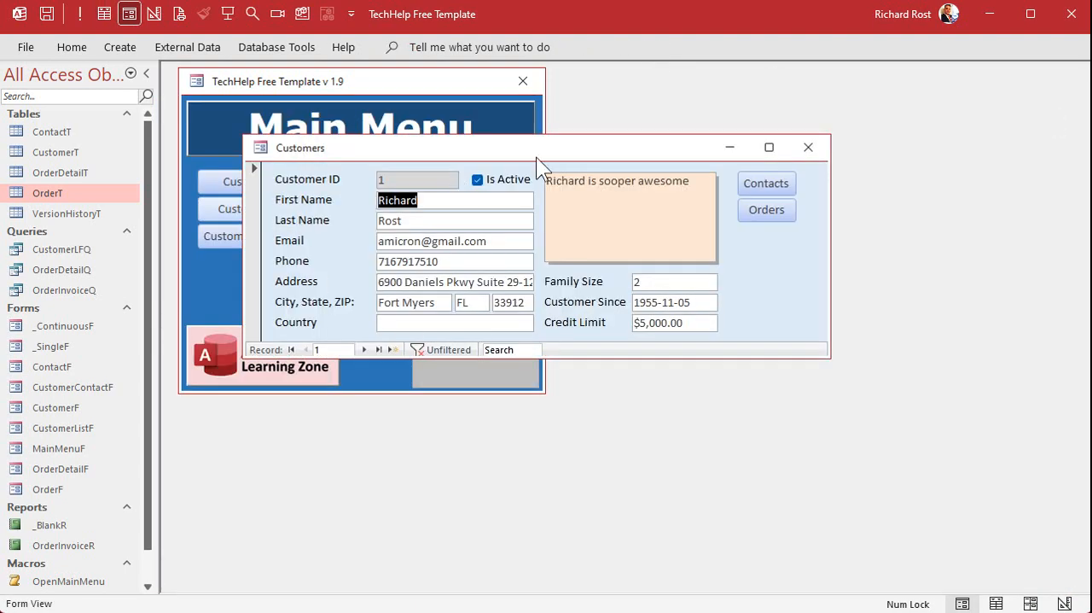
pyautogui.click(765, 210)
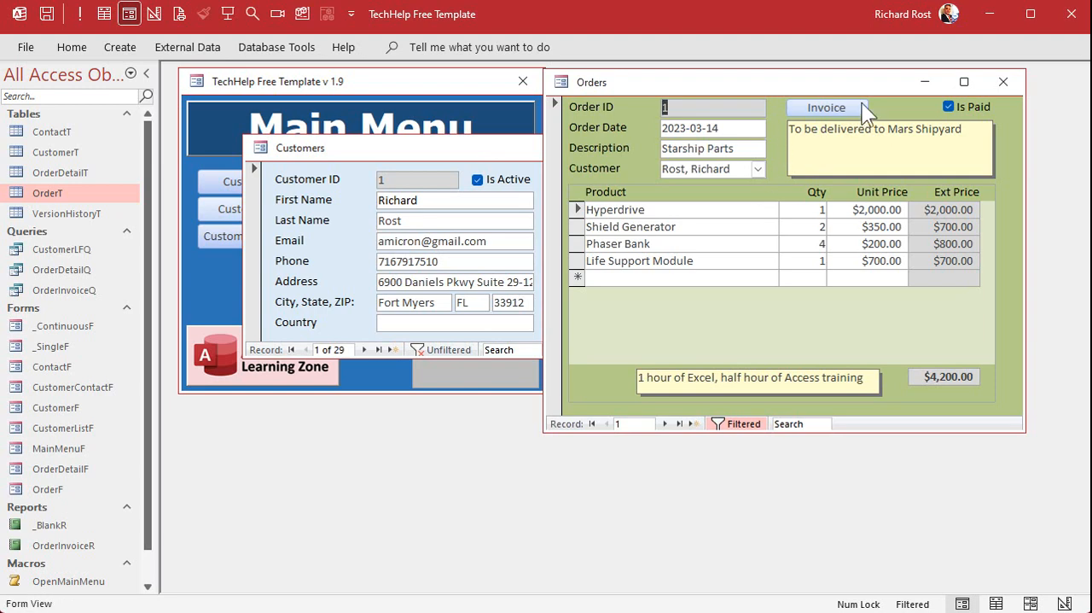
pyautogui.rightClick(884, 79)
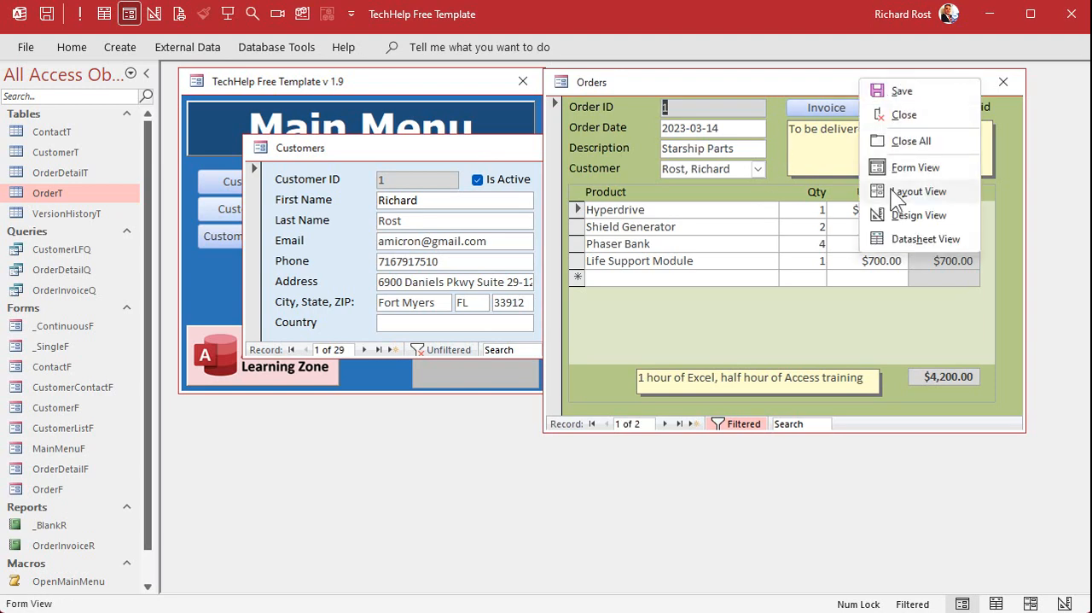
pyautogui.click(898, 214)
pyautogui.click(953, 141)
pyautogui.moveTo(946, 139)
pyautogui.mouseDown()
pyautogui.moveTo(937, 163)
pyautogui.moveTo(892, 141)
pyautogui.mouseUp()
# Change the copied check box's label to "To Print" and narrow the Invoice button to space the controls evenly.
pyautogui.click(909, 143)
pyautogui.hotkey('ctrl', 'a')
pyautogui.write('To Print')
pyautogui.press('Return')
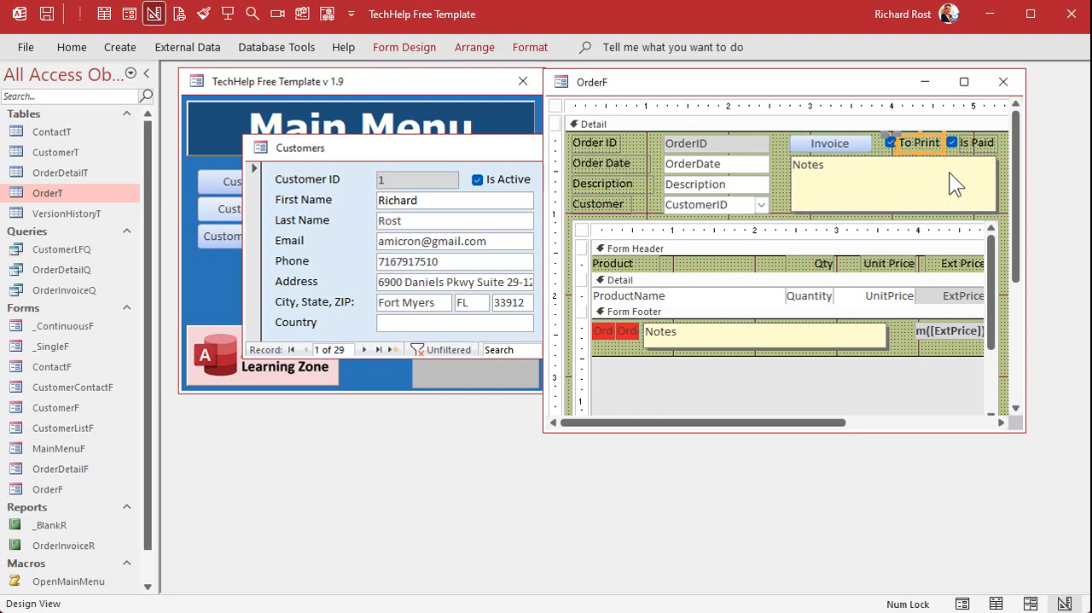
pyautogui.click(867, 143)
pyautogui.moveTo(870, 143)
pyautogui.mouseDown()
pyautogui.moveTo(853, 141)
pyautogui.moveTo(892, 145)
pyautogui.moveTo(882, 142)
pyautogui.mouseUp()
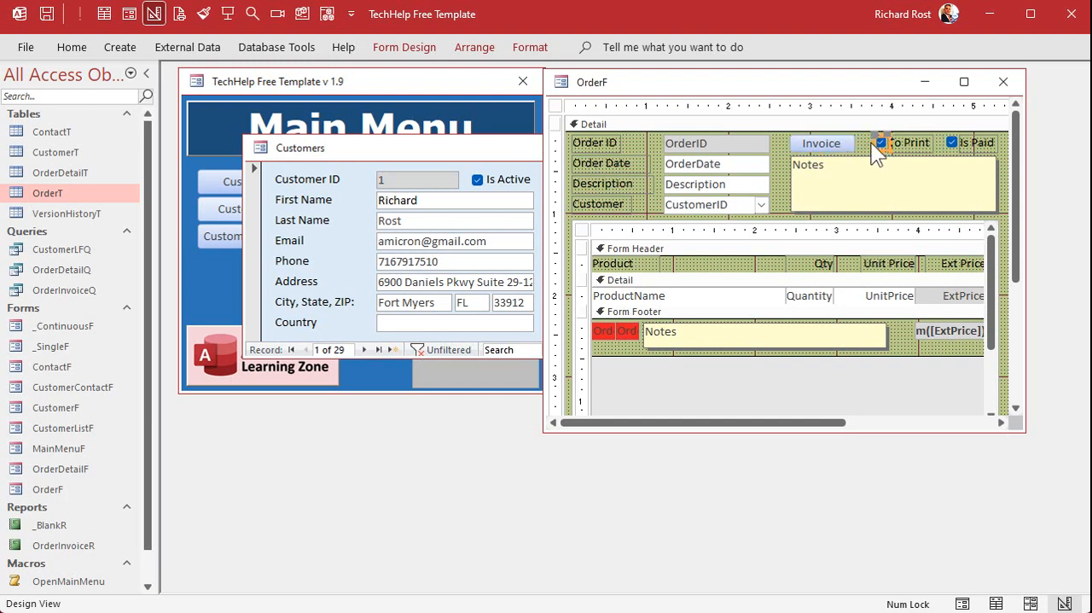
# Set the control source of the copied To Print check box to the ToBePrinted field.
pyautogui.click(879, 125)
pyautogui.moveTo(895, 90); pyautogui.dragTo(677, 105)
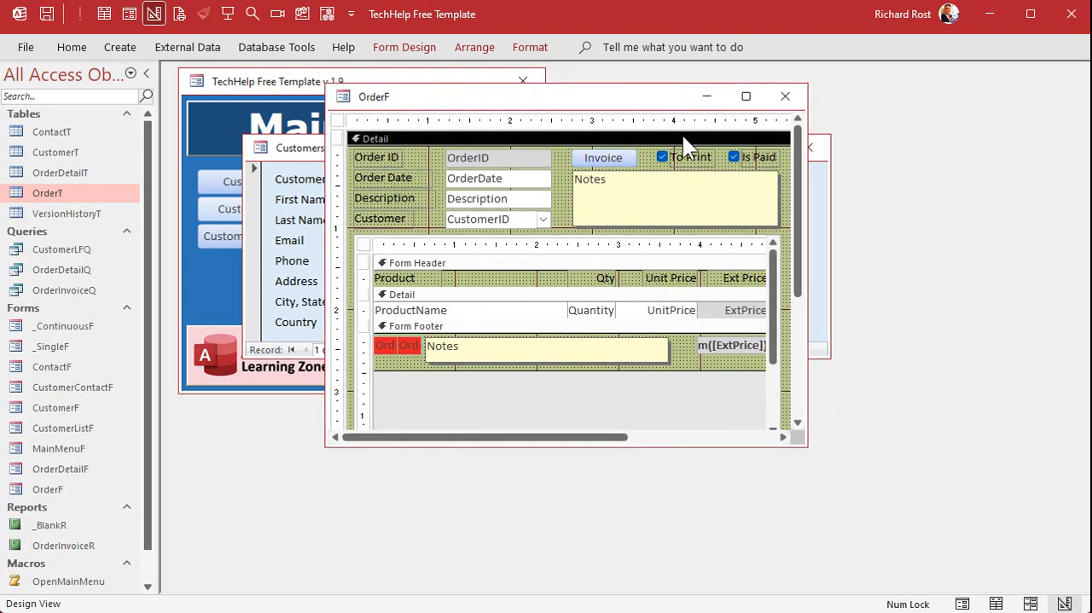
pyautogui.doubleClick(665, 157)
pyautogui.moveTo(690, 177); pyautogui.dragTo(850, 179)
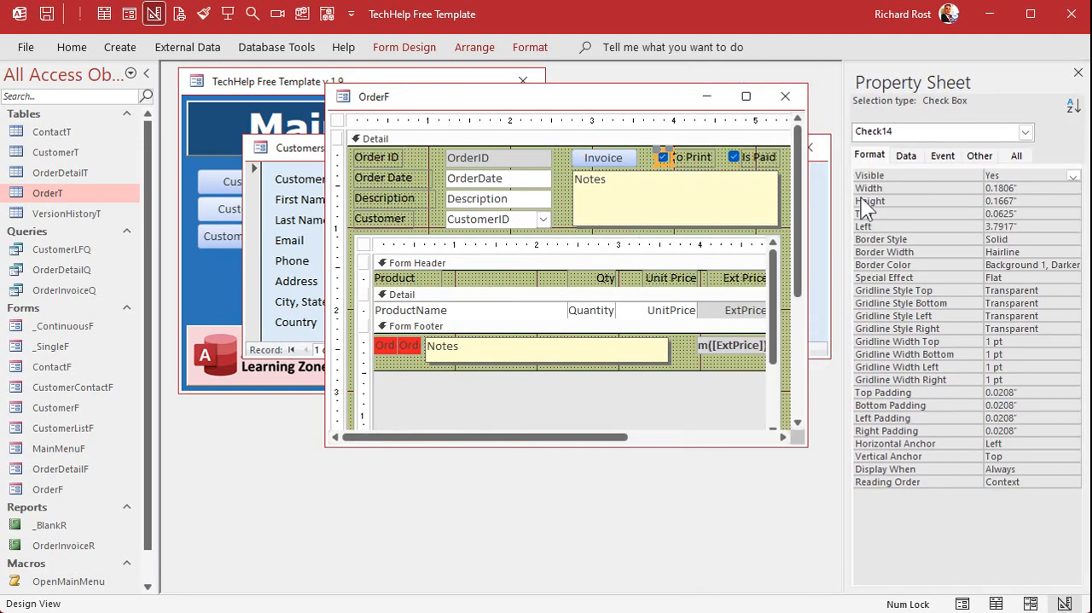
pyautogui.click(1018, 156)
pyautogui.click(1027, 201)
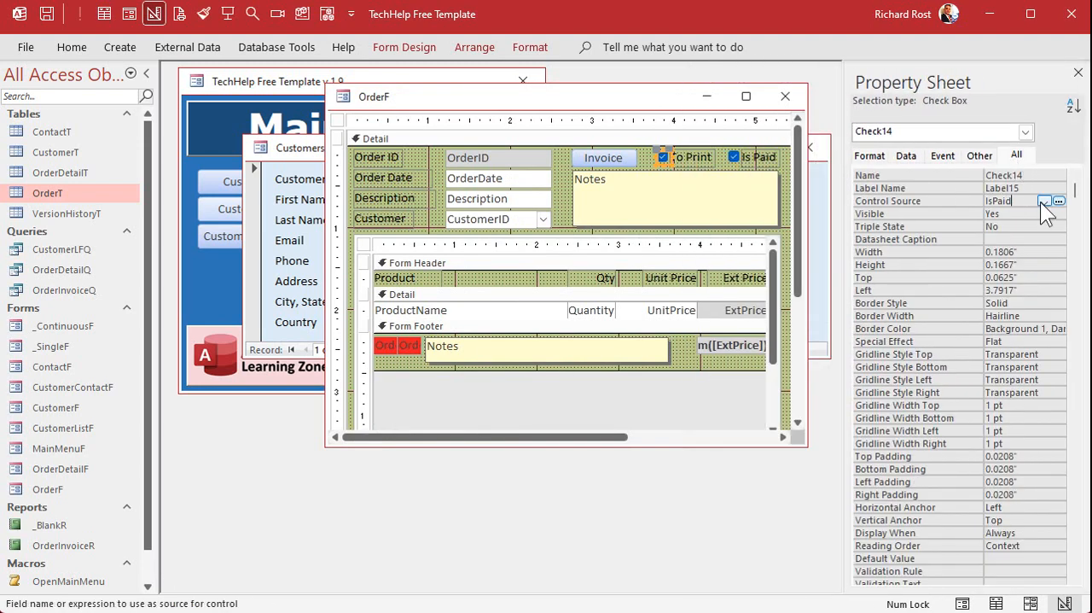
pyautogui.click(1044, 202)
pyautogui.click(1037, 284)
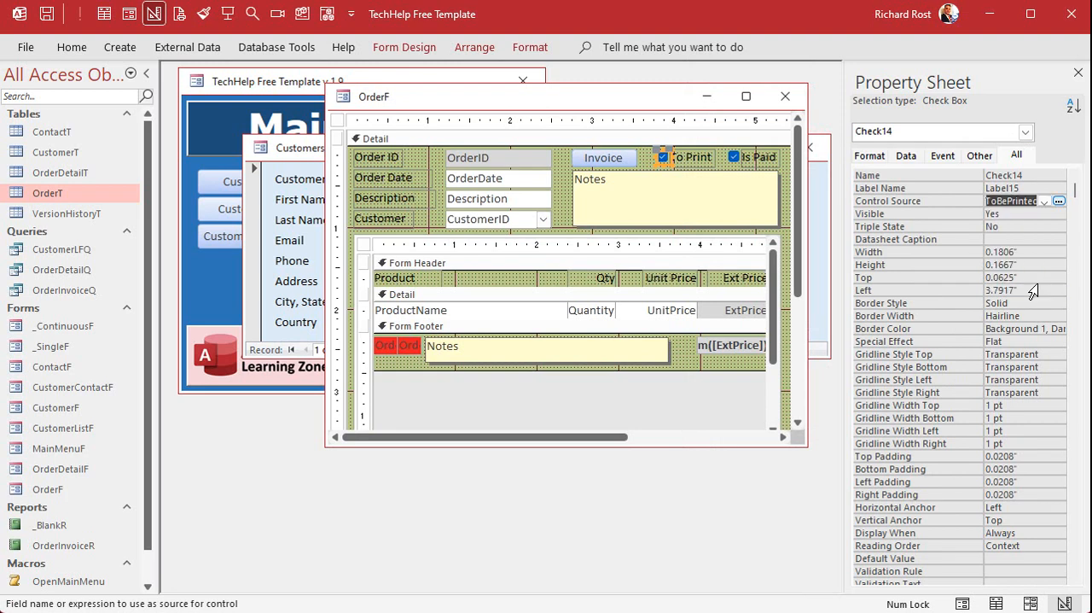
# Name the To Print check box ToBePrinted and close the OrderF form design.
pyautogui.doubleClick(1025, 175)
pyautogui.write('ToBePrinted')
pyautogui.press('Return')
pyautogui.press('Down')
pyautogui.press('Down')
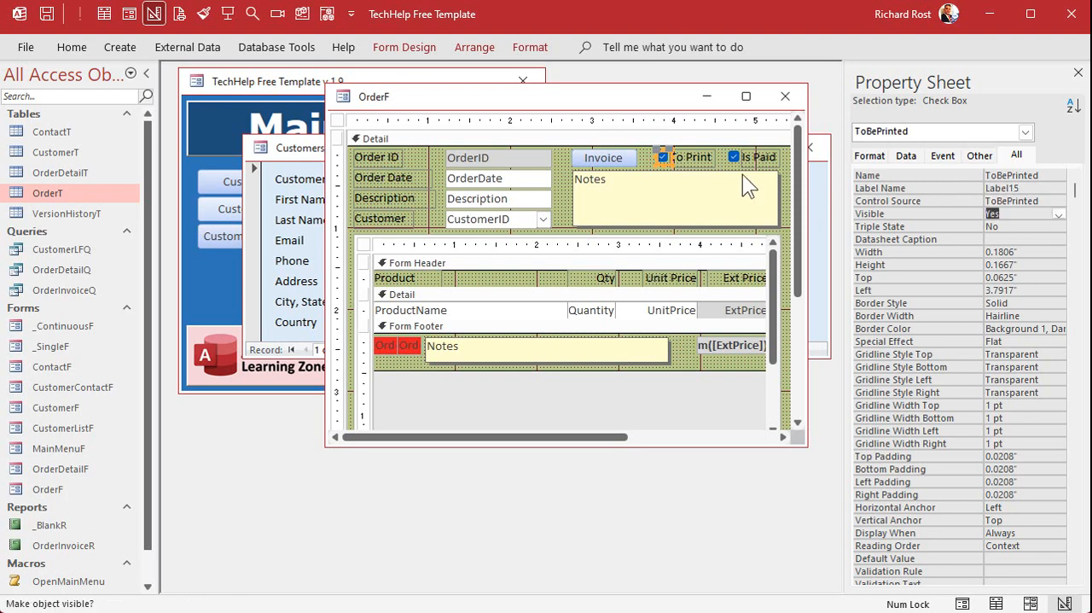
pyautogui.click(785, 95)
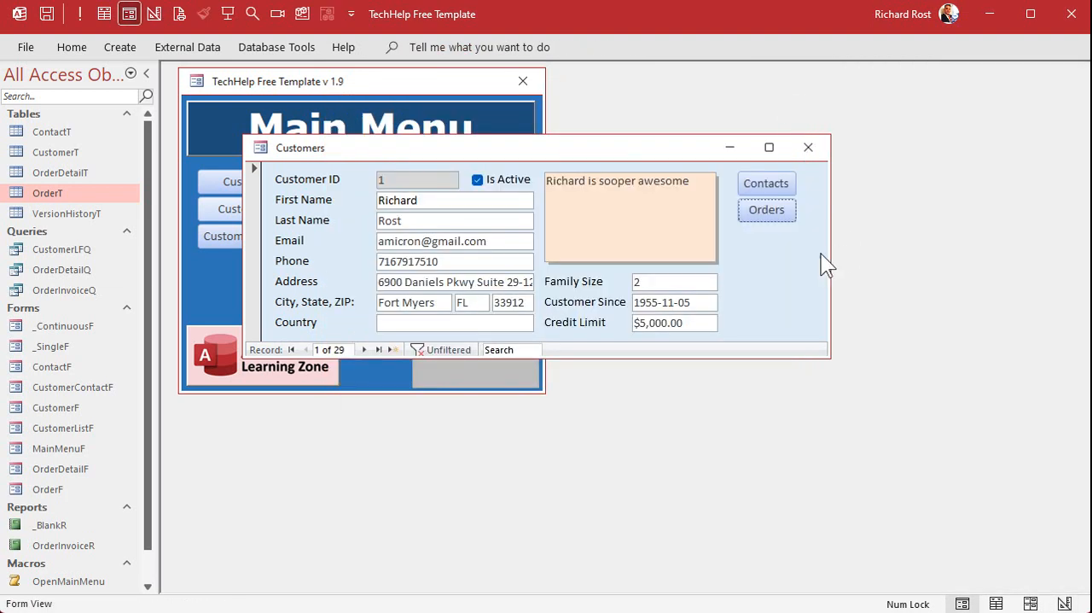
# Reopen the customer's orders, check the To Print box on both records, and close the form.
pyautogui.click(765, 211)
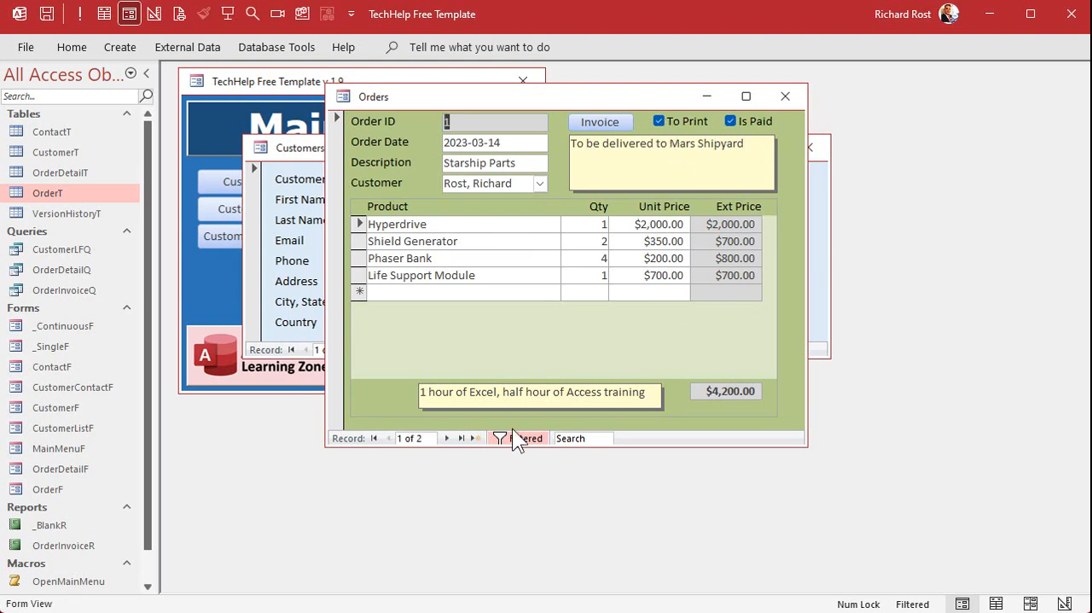
pyautogui.click(448, 438)
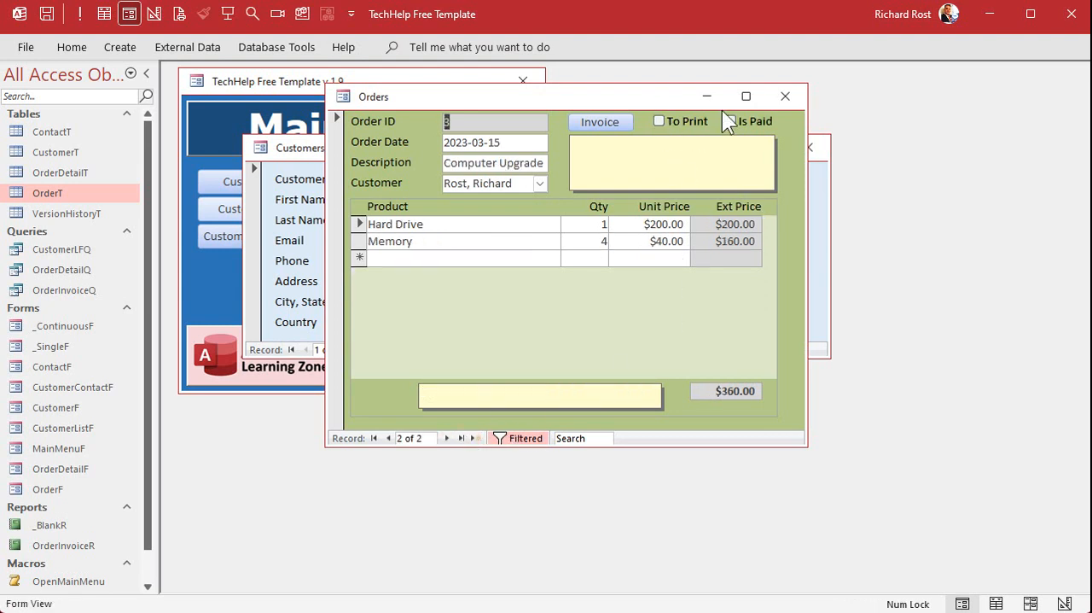
pyautogui.click(786, 95)
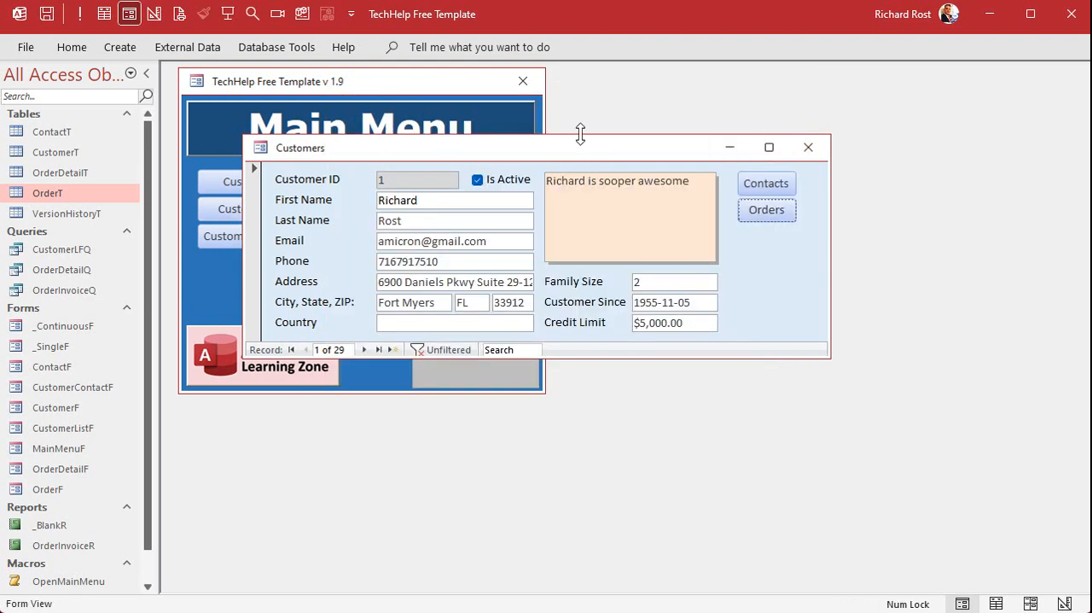
# Open the OrderInvoiceQ query in design view and delete the OrderID column that carries the OrderF criterion.
pyautogui.click(51, 288)
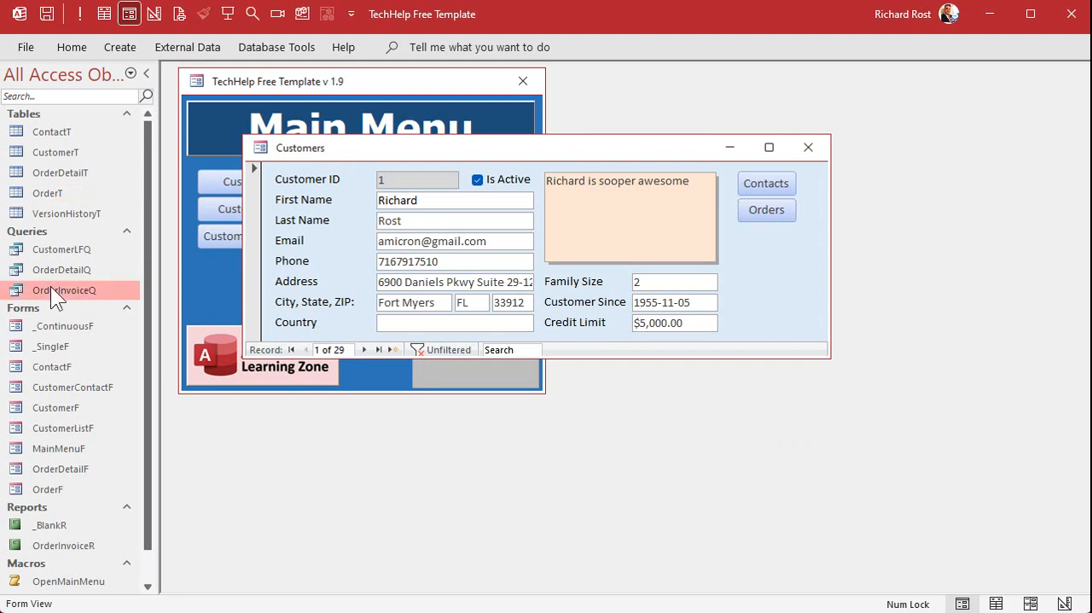
pyautogui.rightClick(50, 286)
pyautogui.click(103, 317)
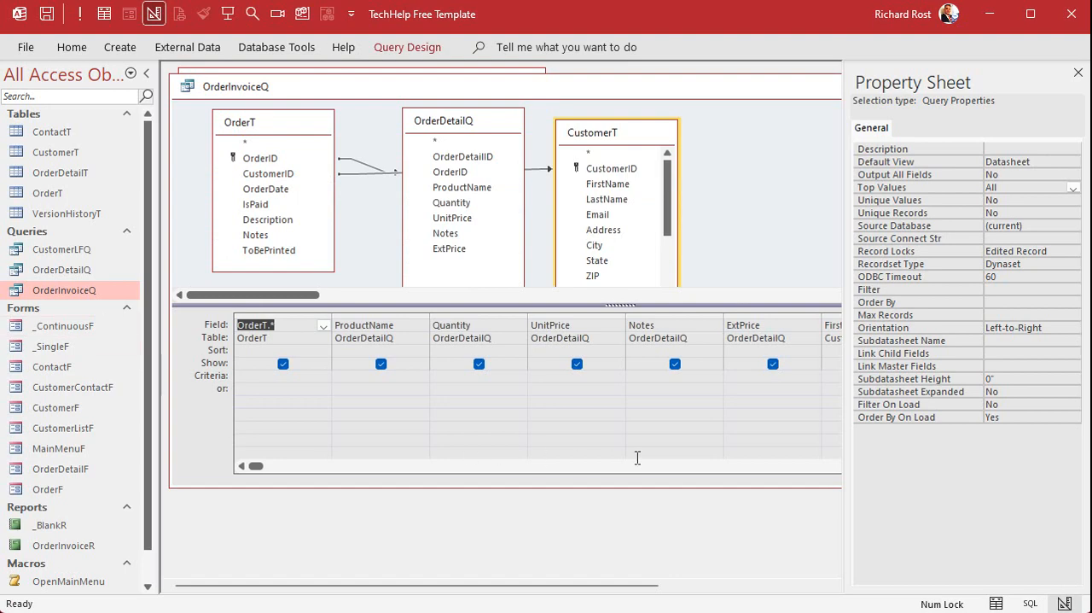
pyautogui.click(1079, 74)
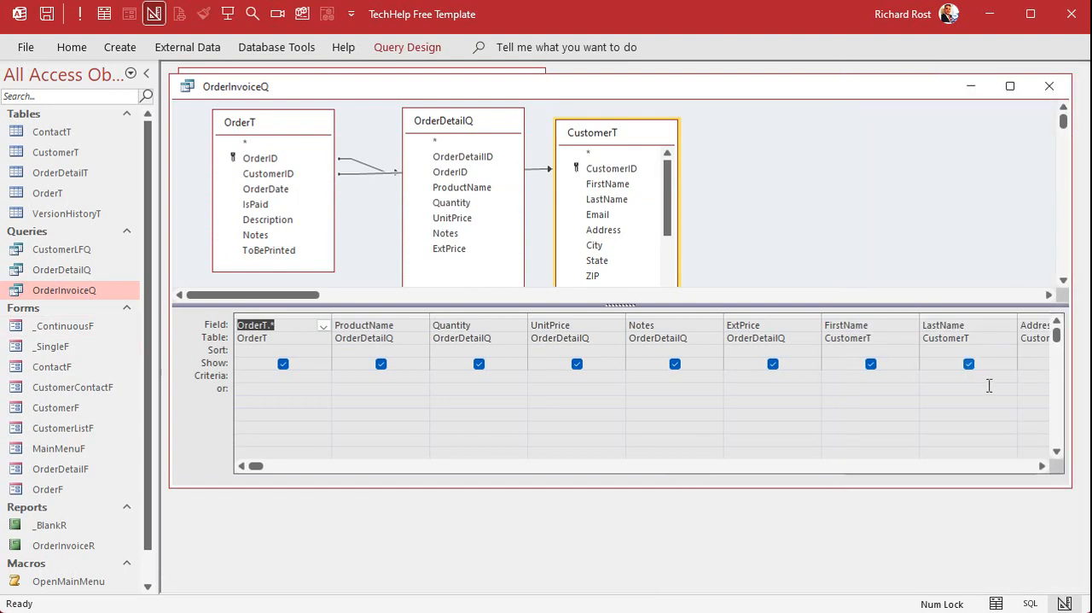
pyautogui.moveTo(1040, 465); pyautogui.dragTo(1040, 464)
pyautogui.click(685, 323)
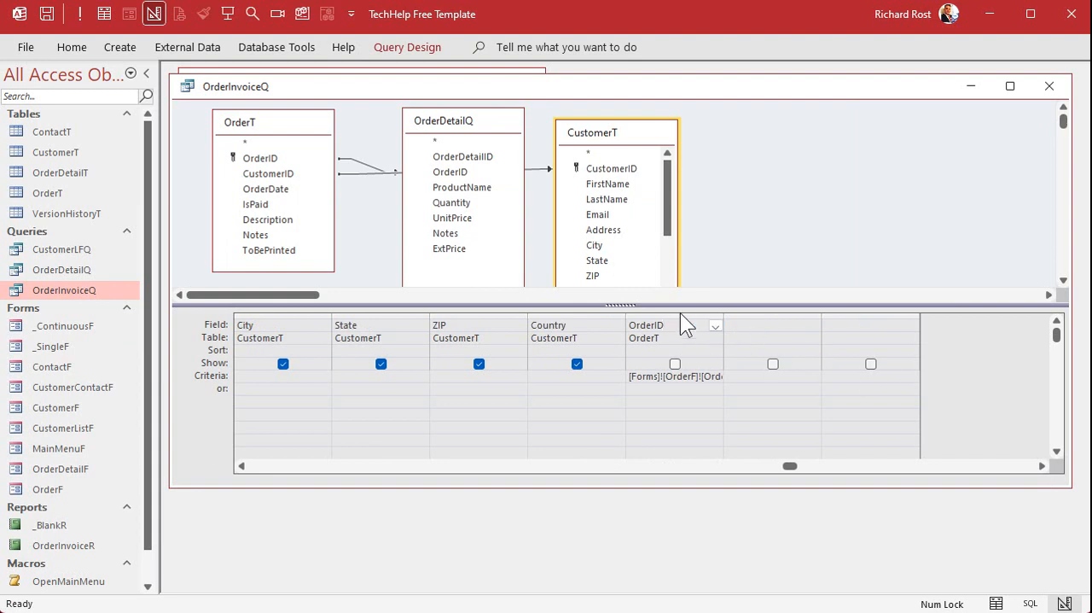
pyautogui.click(681, 314)
pyautogui.press('Delete')
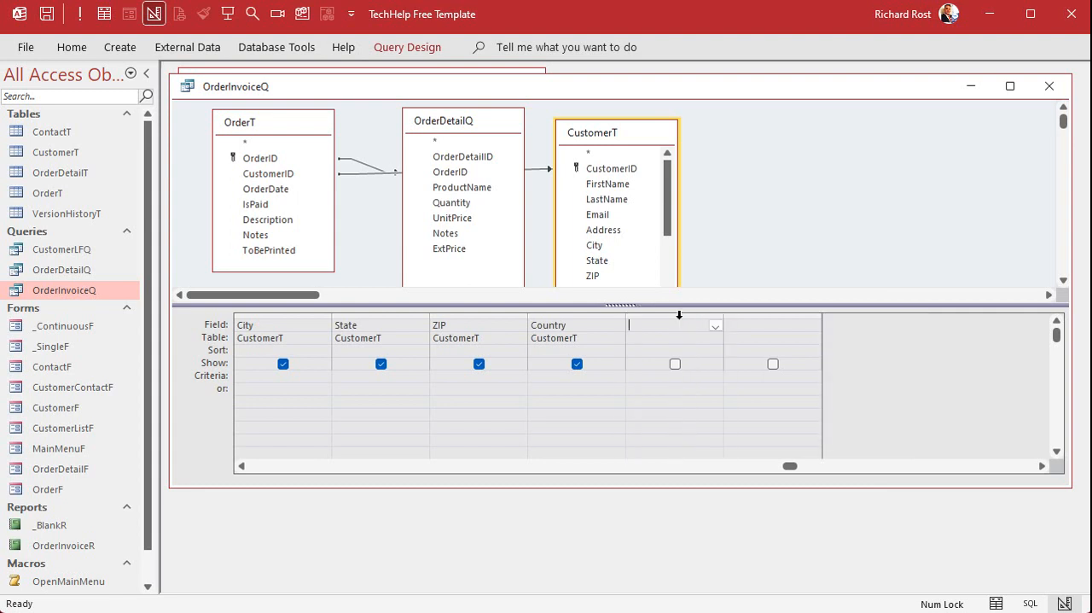
# Add OrderT's ToBePrinted field to the query with the criterion True and exclude it from the output.
pyautogui.doubleClick(266, 251)
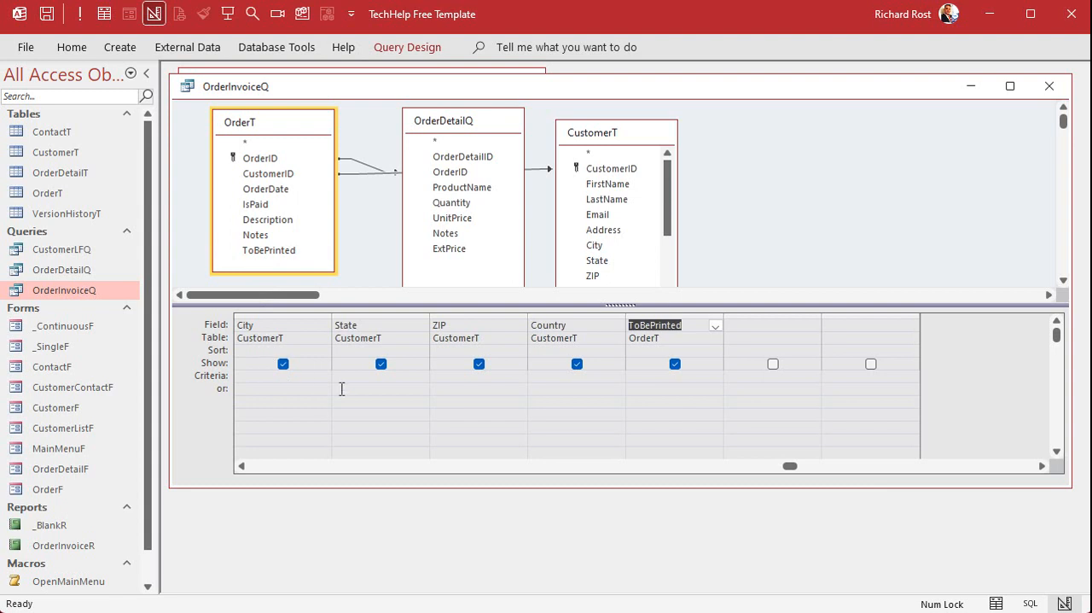
pyautogui.click(636, 376)
pyautogui.write('true')
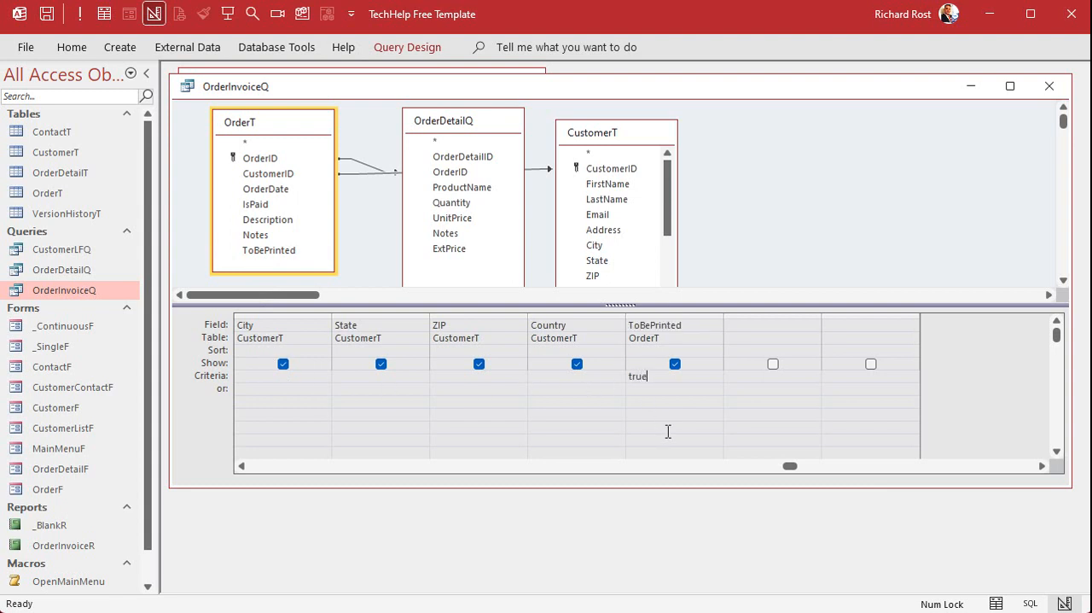
pyautogui.press('Down')
pyautogui.moveTo(790, 468); pyautogui.dragTo(282, 485)
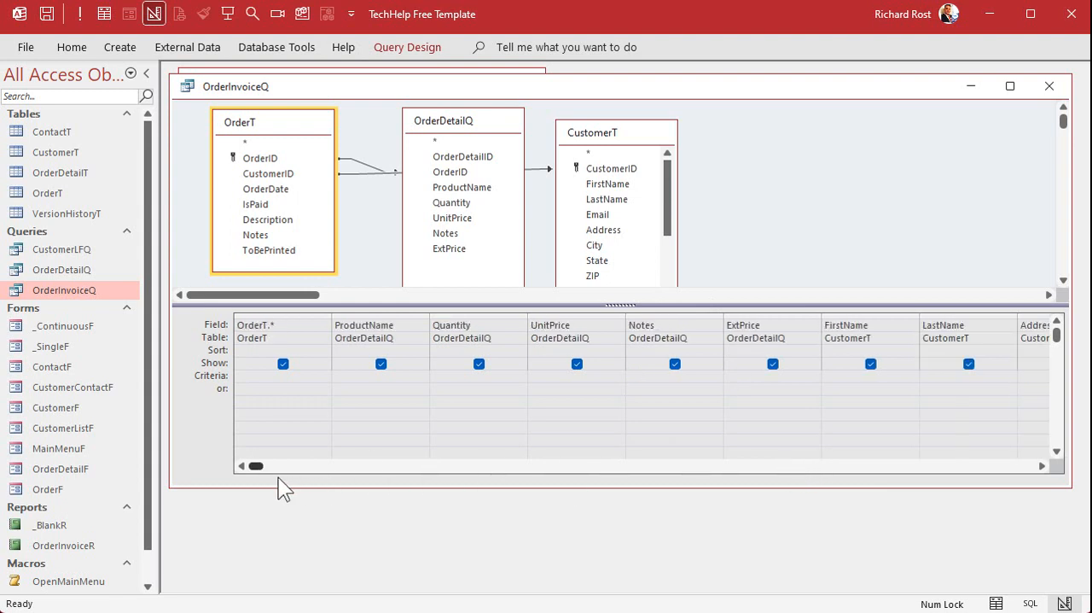
pyautogui.click(758, 465)
pyautogui.click(774, 364)
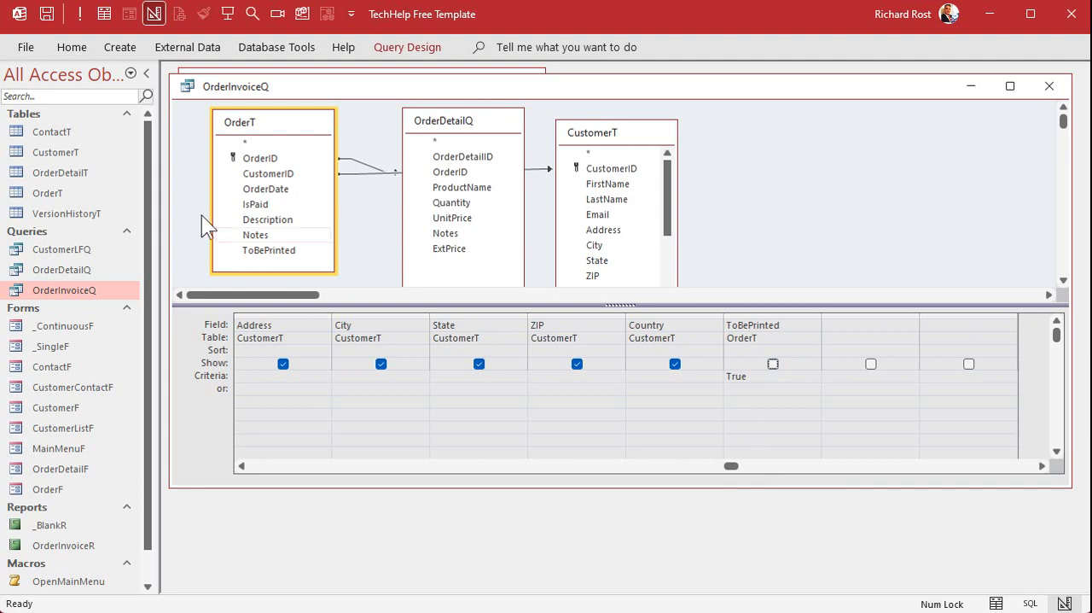
# Run OrderInvoiceQ, review the records of the orders marked for printing, and close the query.
pyautogui.click(82, 14)
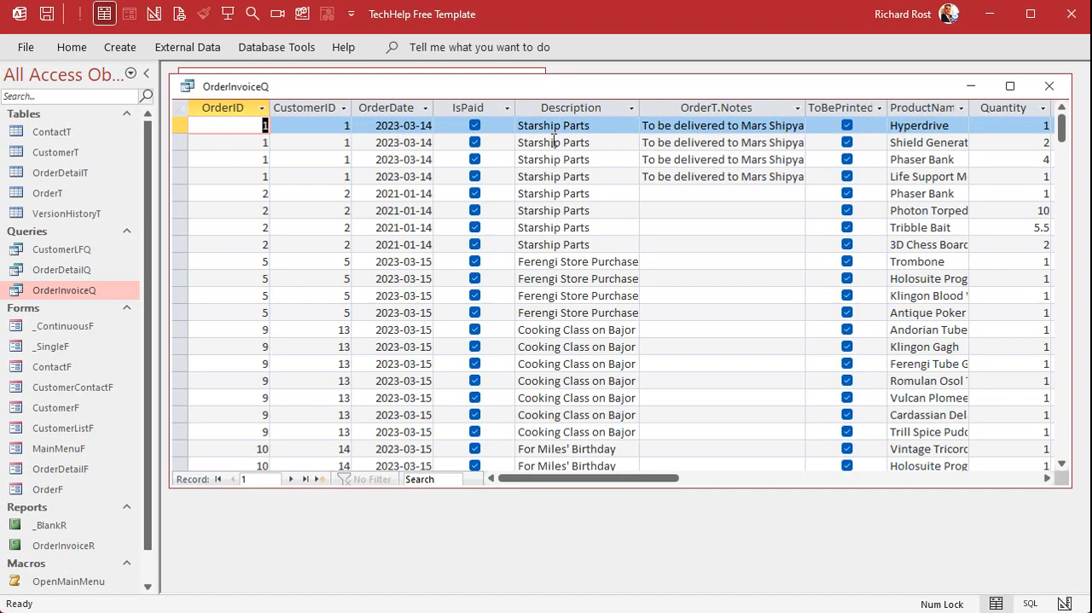
pyautogui.moveTo(603, 478); pyautogui.dragTo(646, 454)
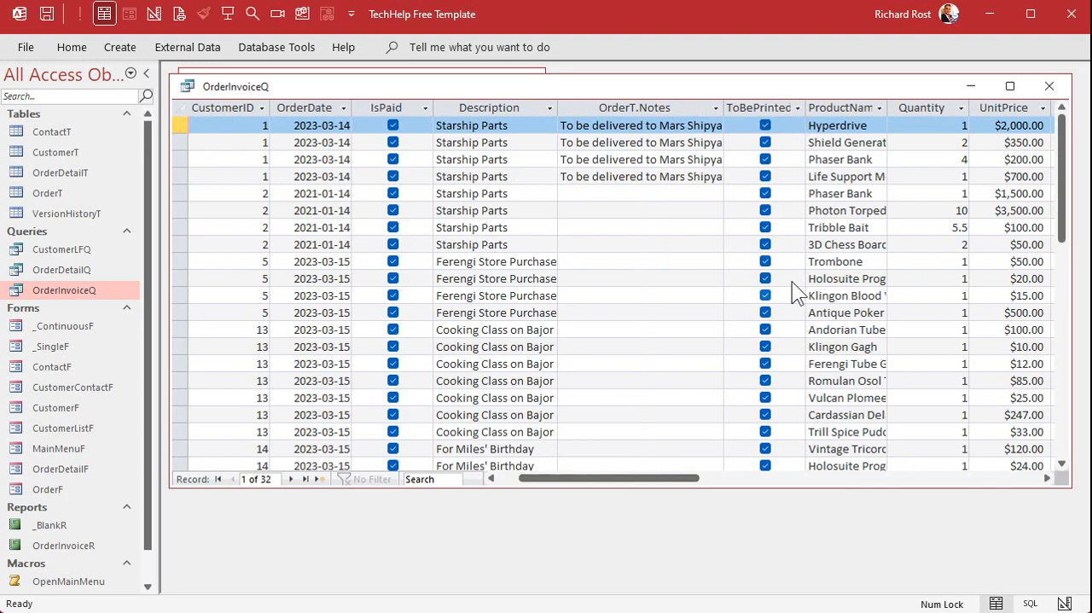
pyautogui.scroll(-5, 802, 250)
pyautogui.scroll(7, 802, 252)
pyautogui.scroll(-5, 594, 246)
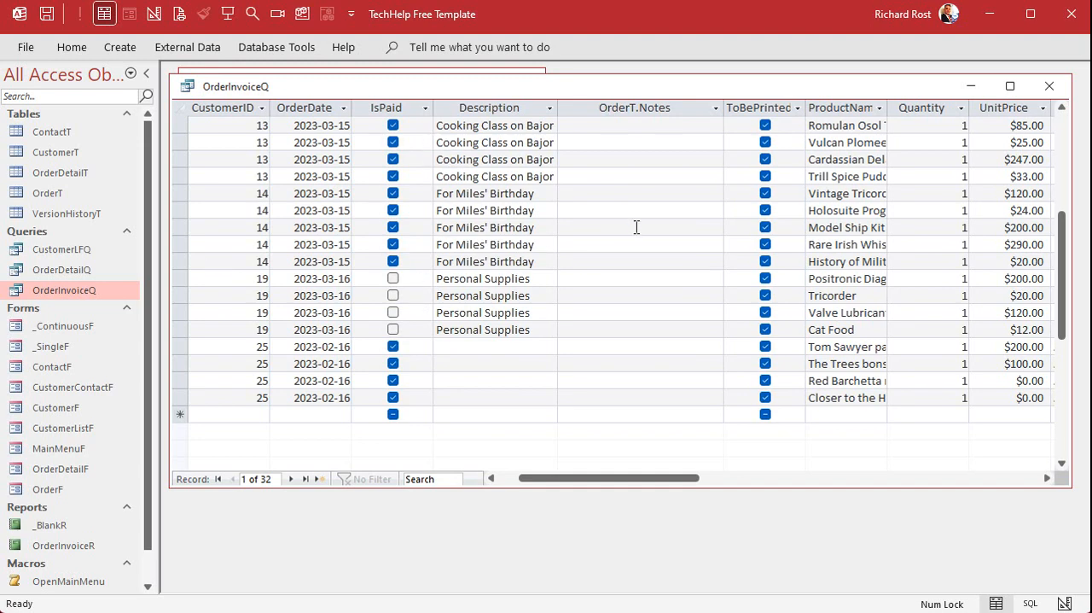
pyautogui.hotkey('ctrl', 'Home')
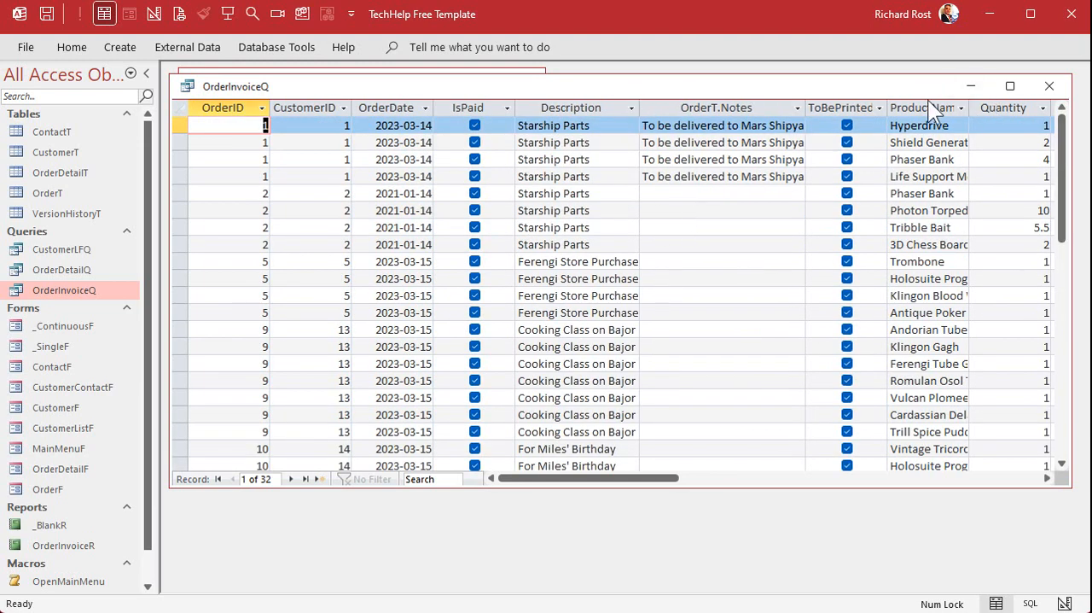
pyautogui.click(1050, 86)
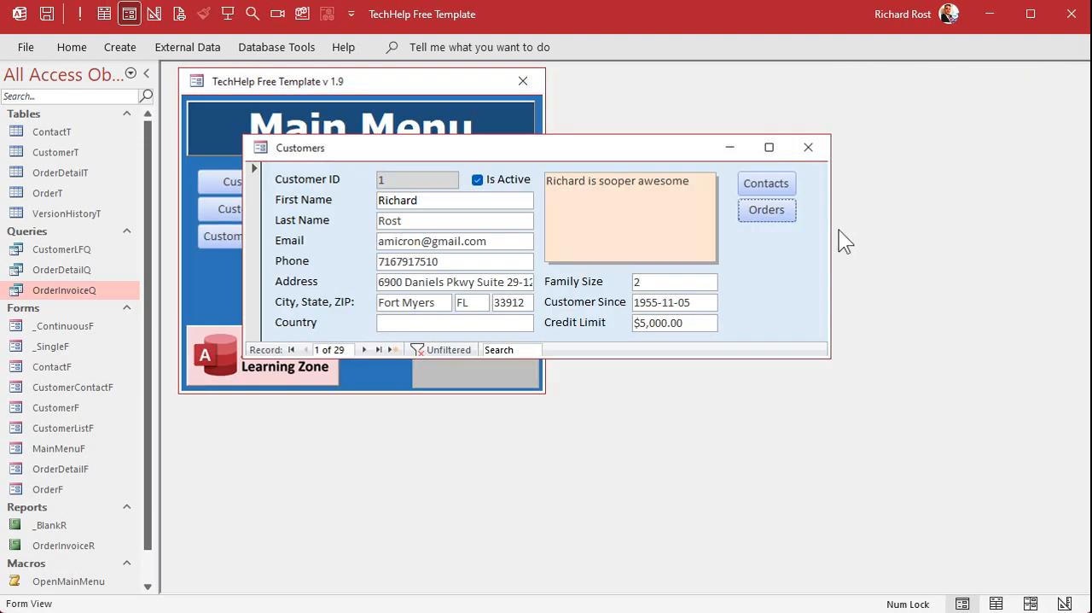
# Open the customer's orders, preview the invoice, and examine the products listed on its first page.
pyautogui.click(767, 210)
pyautogui.click(583, 114)
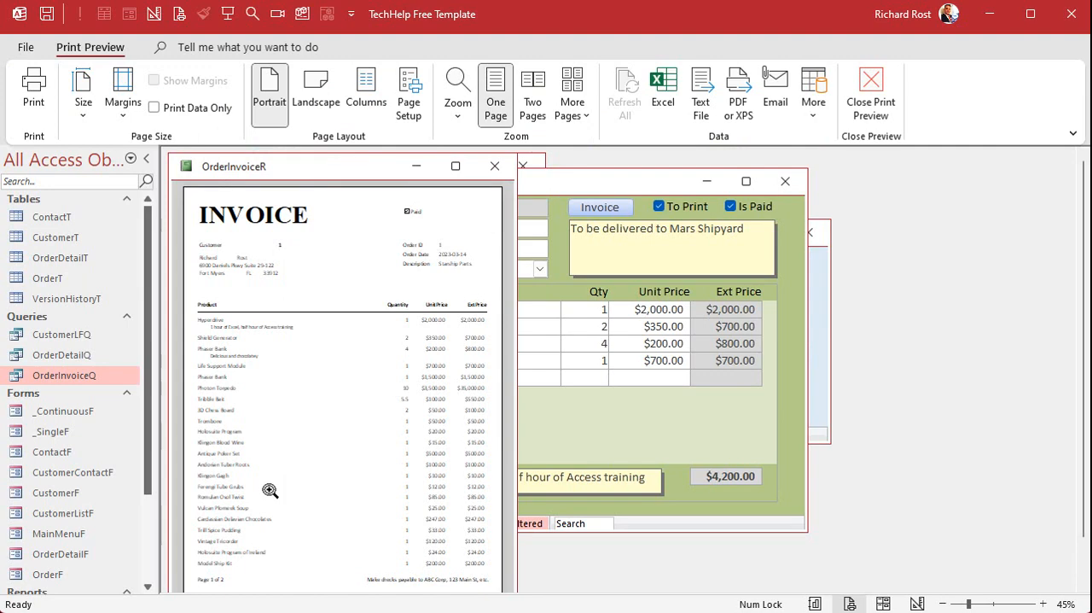
pyautogui.click(284, 377)
pyautogui.click(285, 377)
pyautogui.click(215, 350)
pyautogui.scroll(-6, 230, 352)
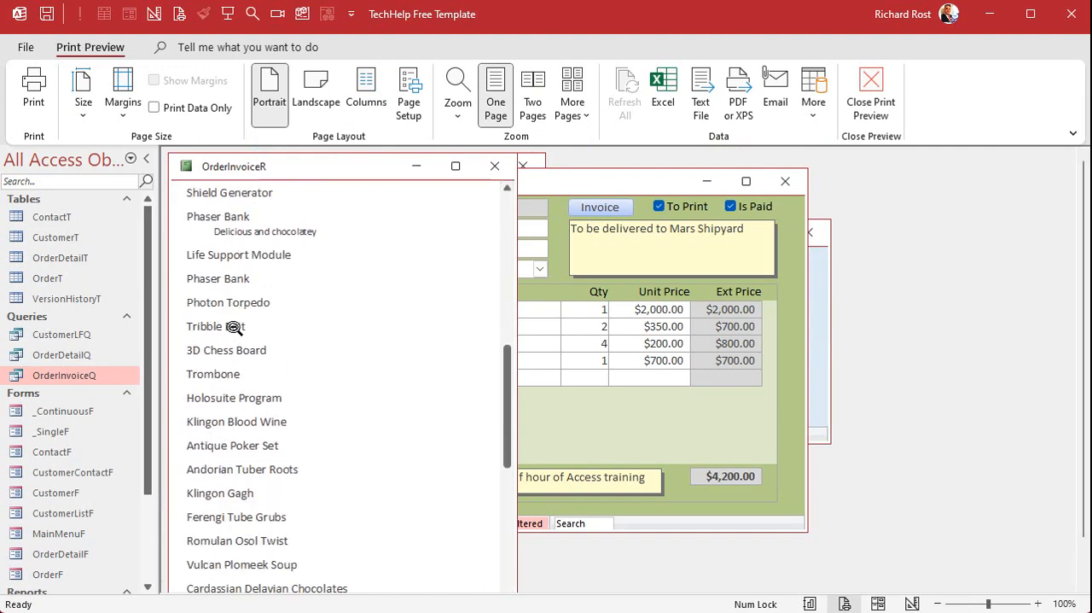
pyautogui.scroll(-3, 261, 353)
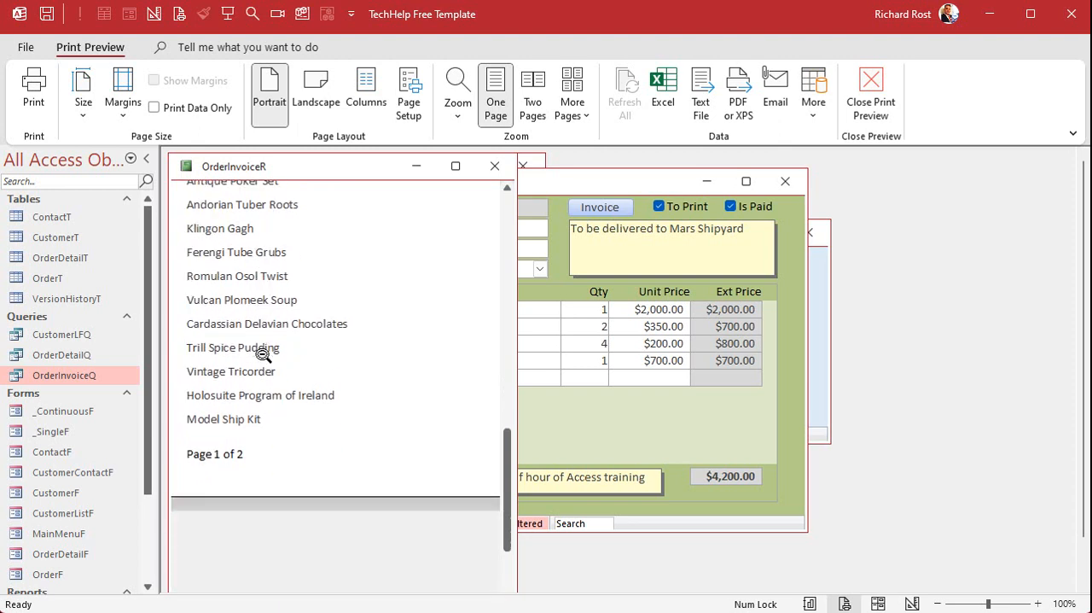
pyautogui.click(263, 353)
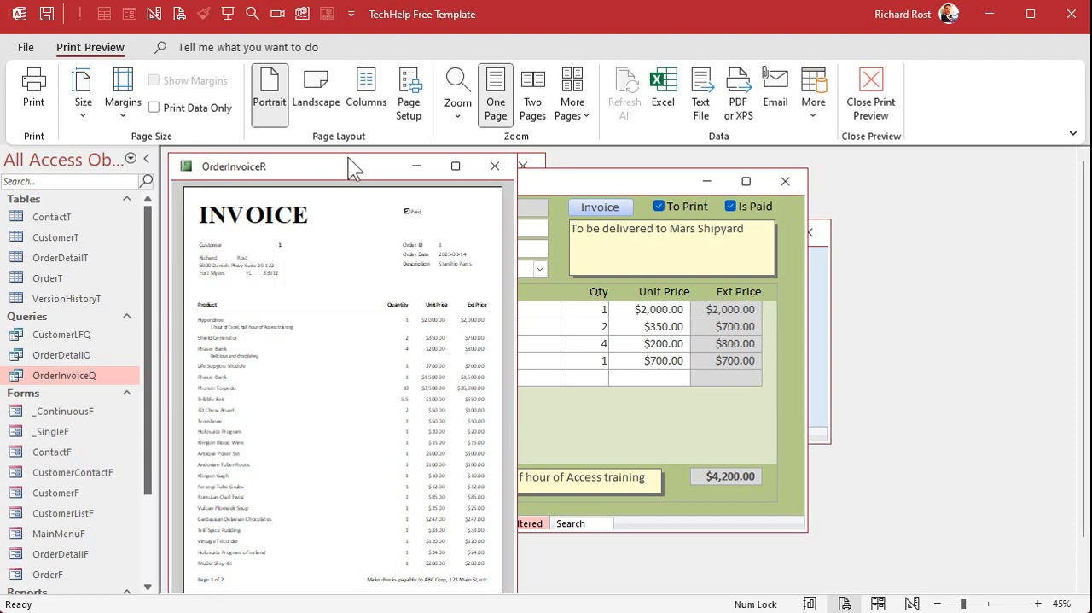
# Go to the second page of the invoice preview and examine the total.
pyautogui.moveTo(352, 167)
pyautogui.mouseDown()
pyautogui.moveTo(349, 205)
pyautogui.moveTo(359, 177)
pyautogui.mouseUp()
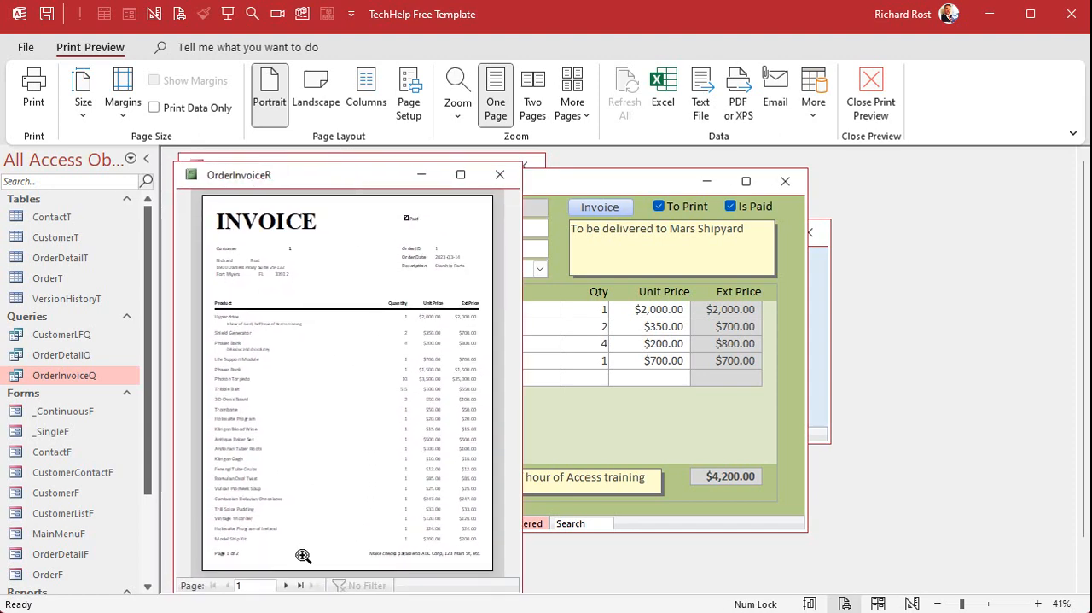
pyautogui.click(286, 585)
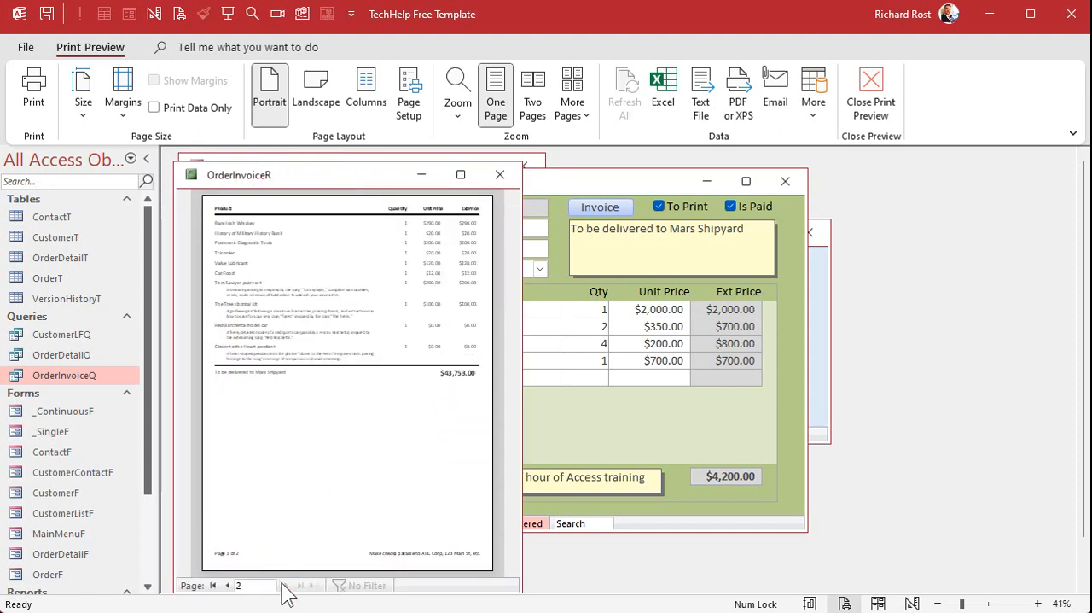
pyautogui.click(465, 391)
pyautogui.click(461, 384)
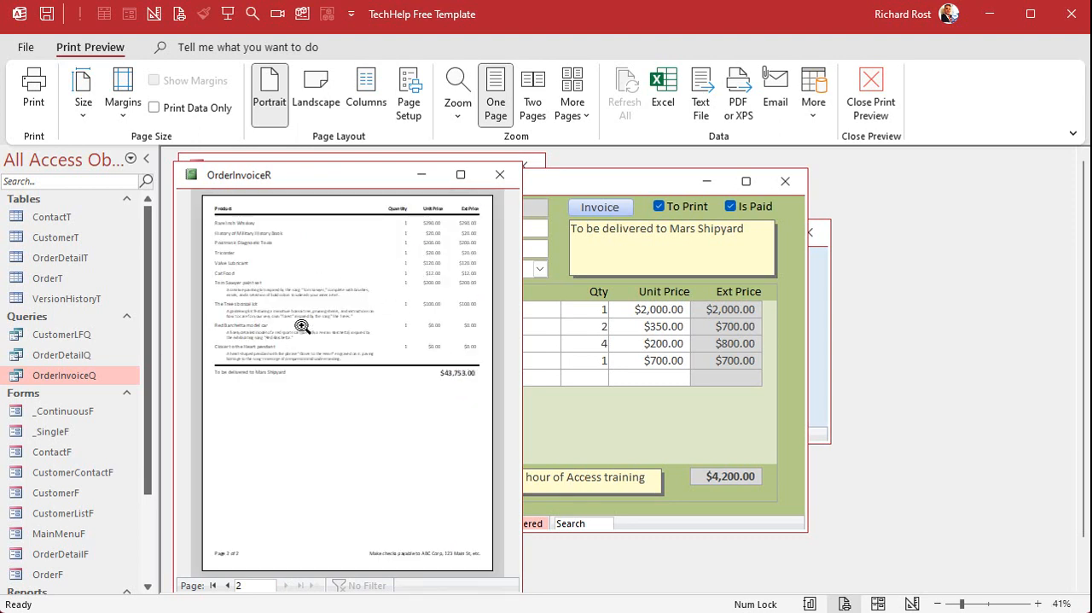
# Switch the OrderInvoiceR report to design view, hide the Group, Sort, and Total pane, and enlarge the report window to show its full width.
pyautogui.rightClick(324, 176)
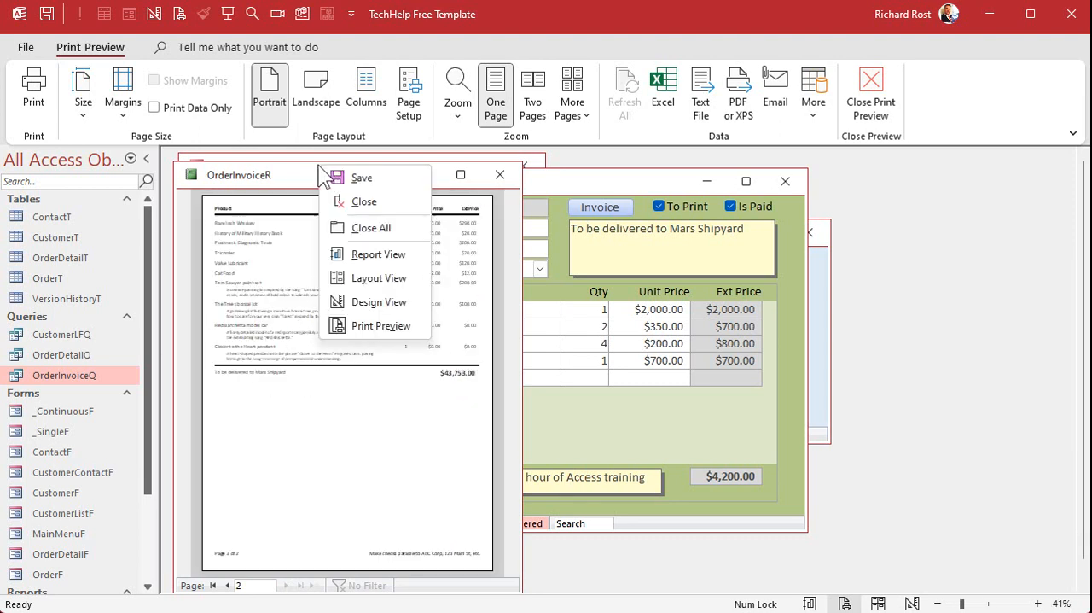
pyautogui.click(380, 303)
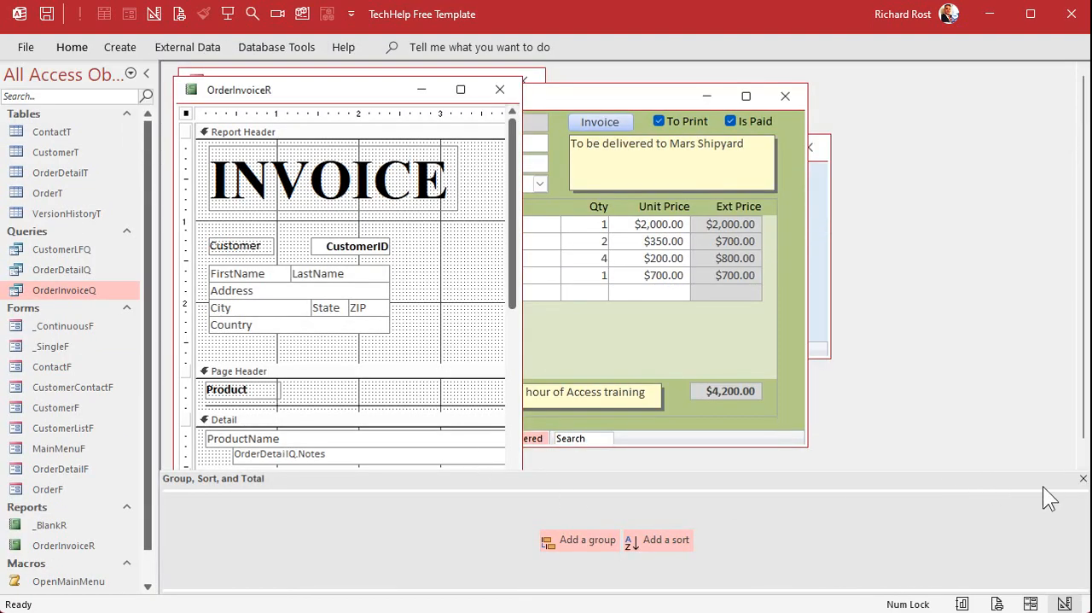
pyautogui.click(1083, 478)
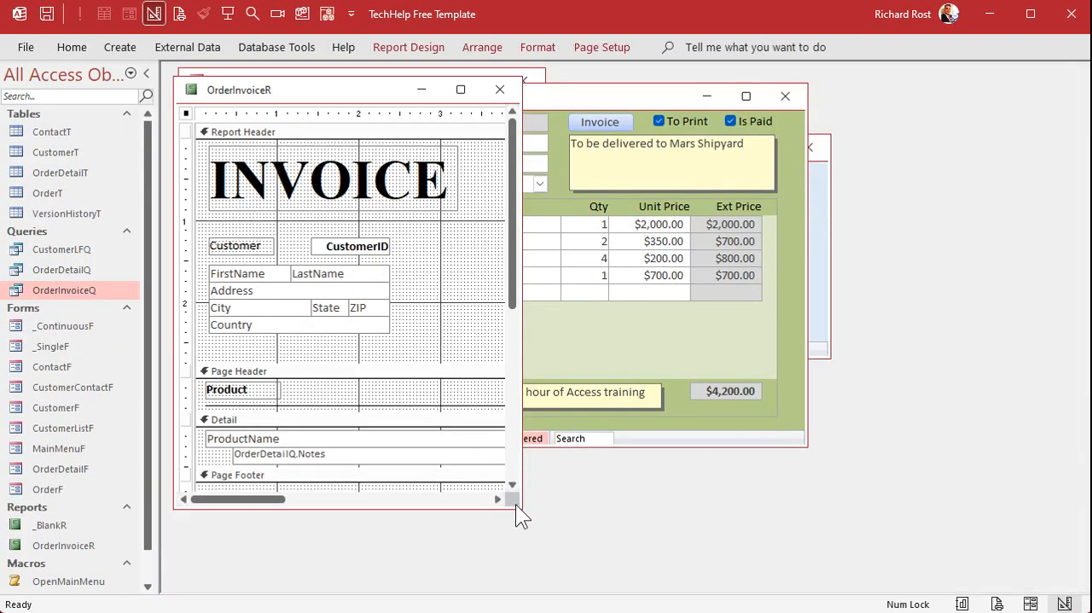
pyautogui.moveTo(512, 501); pyautogui.dragTo(1004, 577)
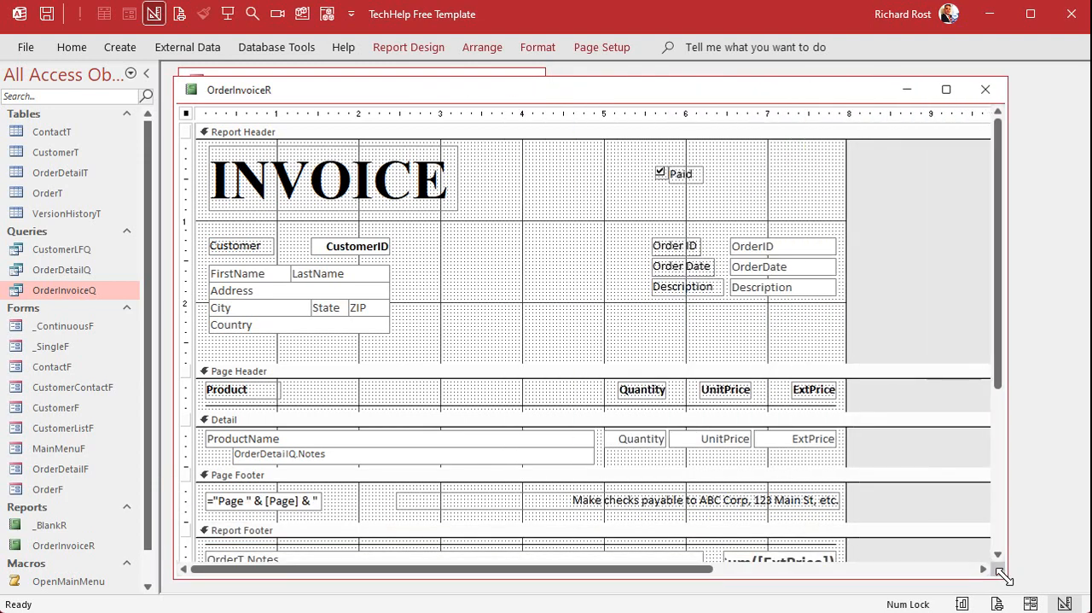
pyautogui.click(346, 423)
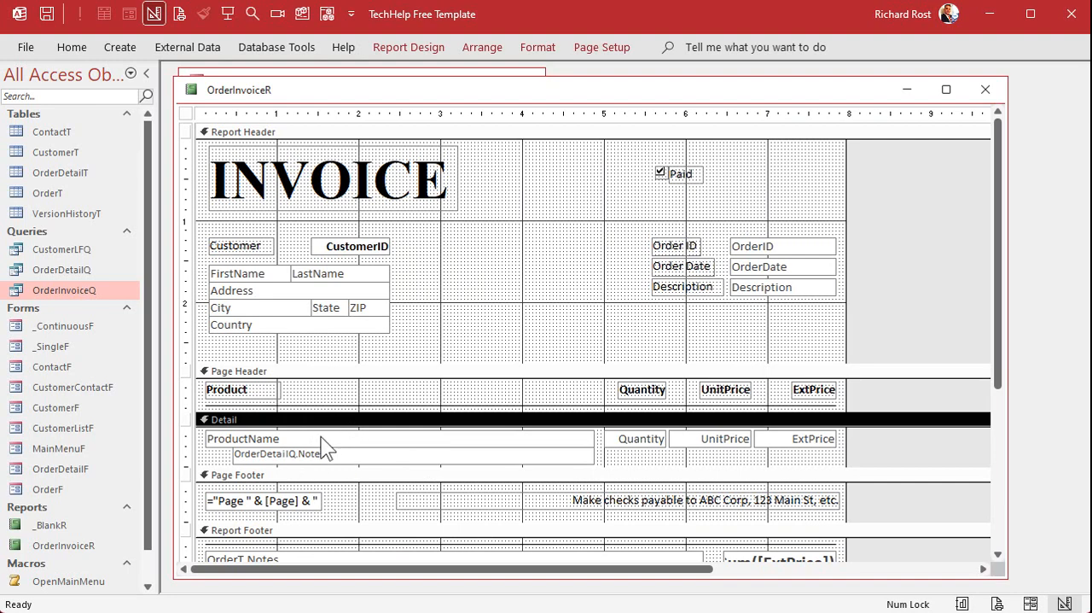
# Run OrderInvoiceQ, examine which rows belong to each of the first OrderIDs, and close the query.
pyautogui.doubleClick(78, 291)
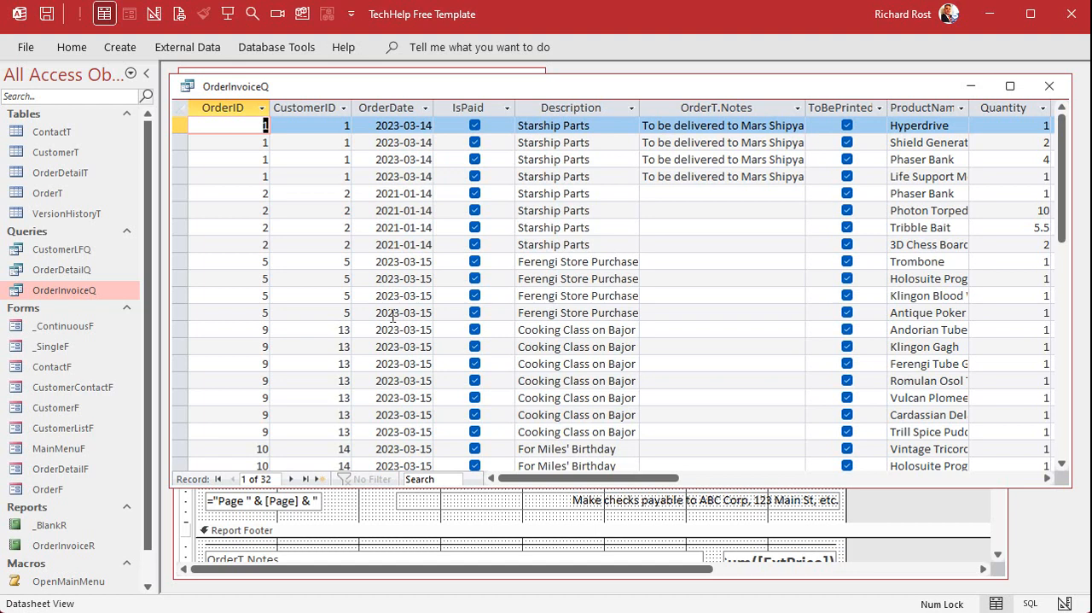
pyautogui.moveTo(178, 128); pyautogui.dragTo(176, 177)
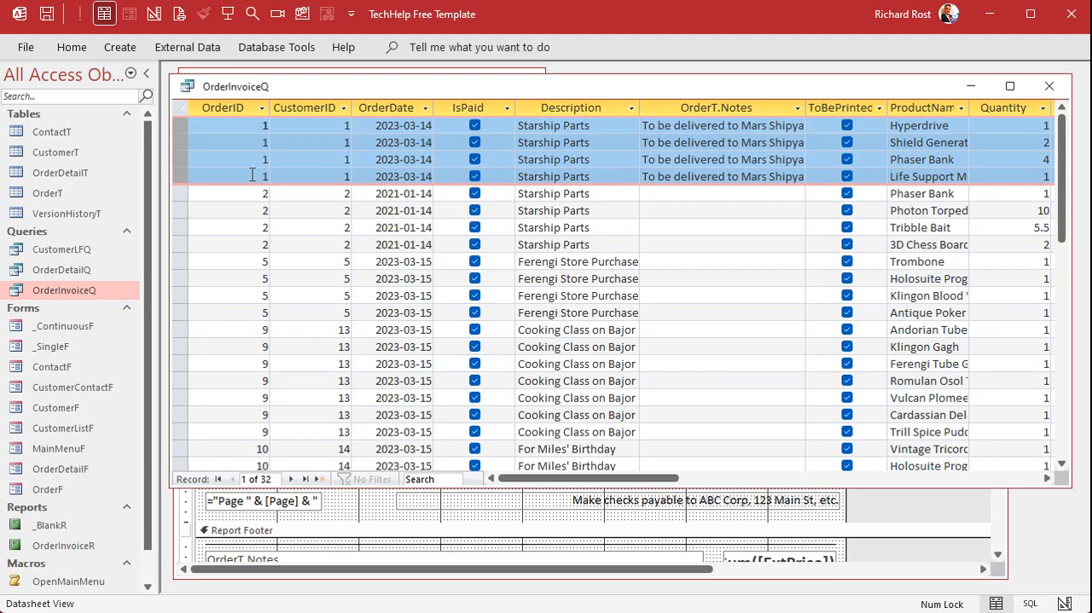
pyautogui.moveTo(183, 194); pyautogui.dragTo(185, 312)
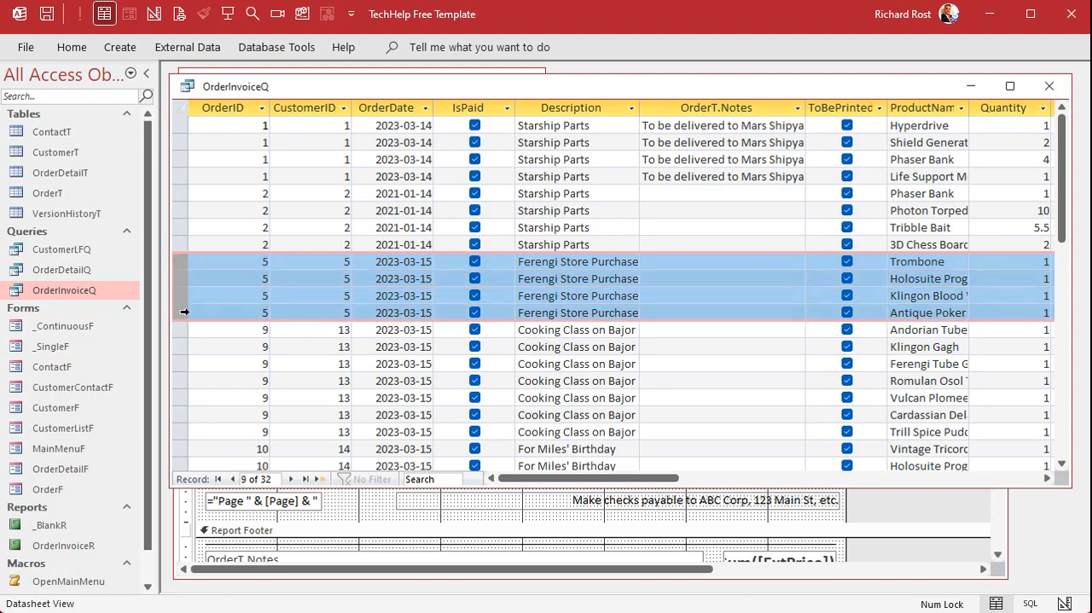
pyautogui.click(1049, 86)
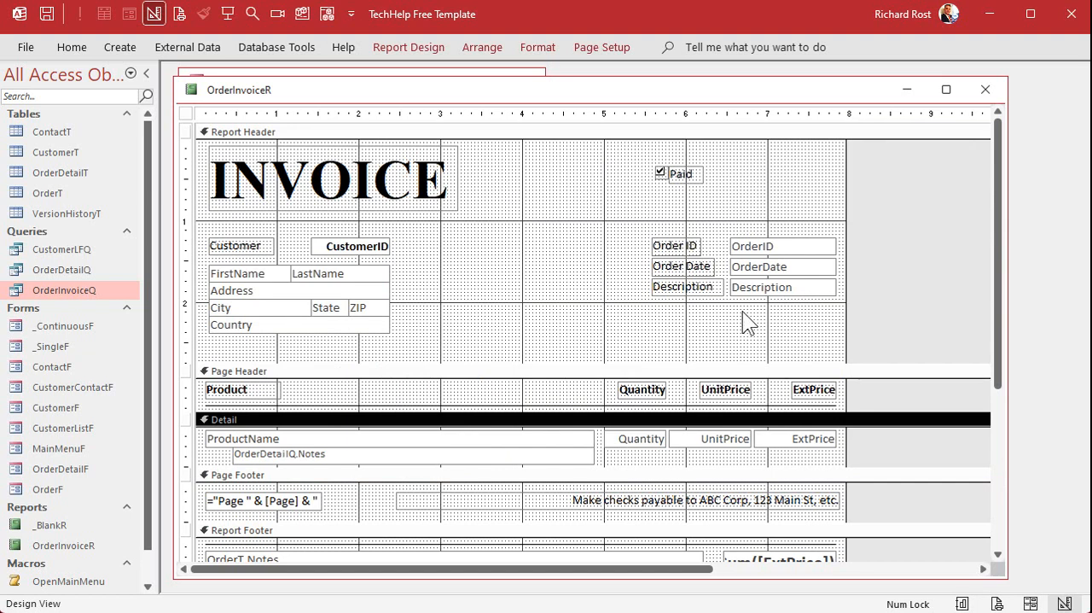
# Add a group on the OrderID field to the OrderInvoiceR report.
pyautogui.click(754, 248)
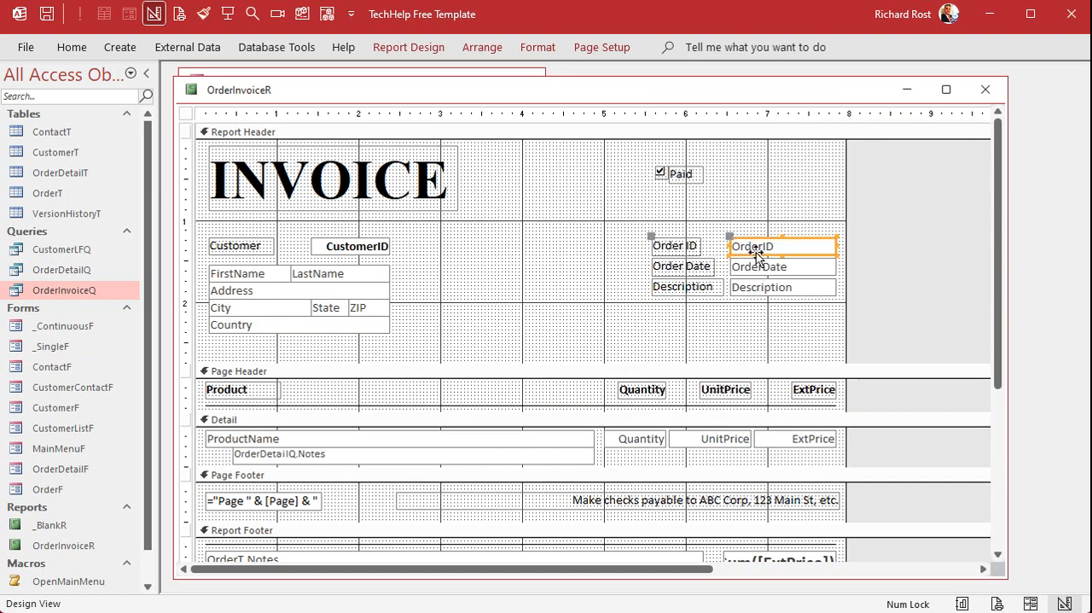
pyautogui.click(505, 218)
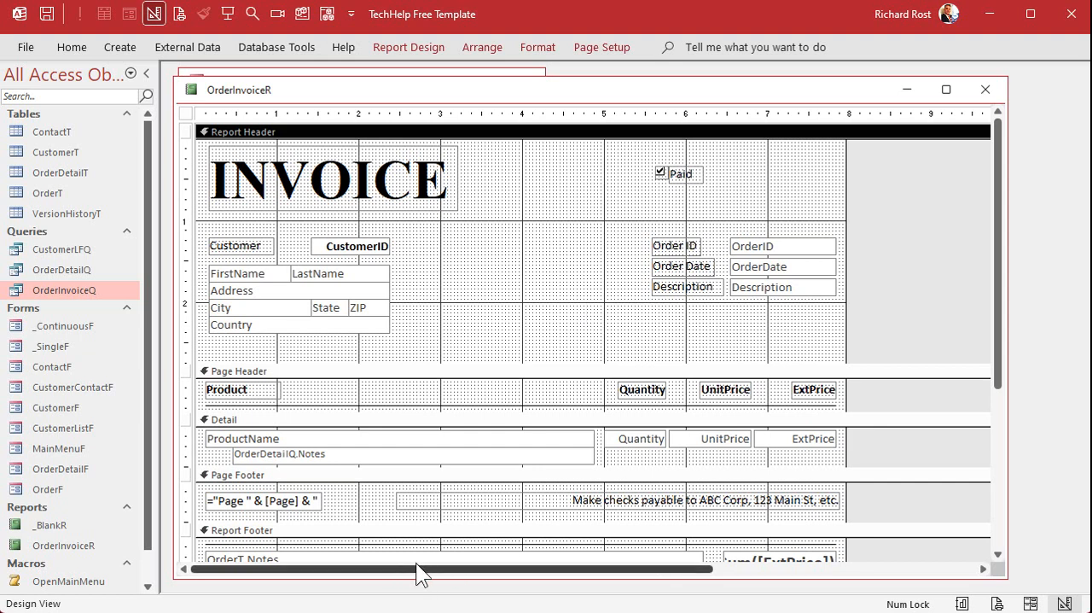
pyautogui.click(597, 47)
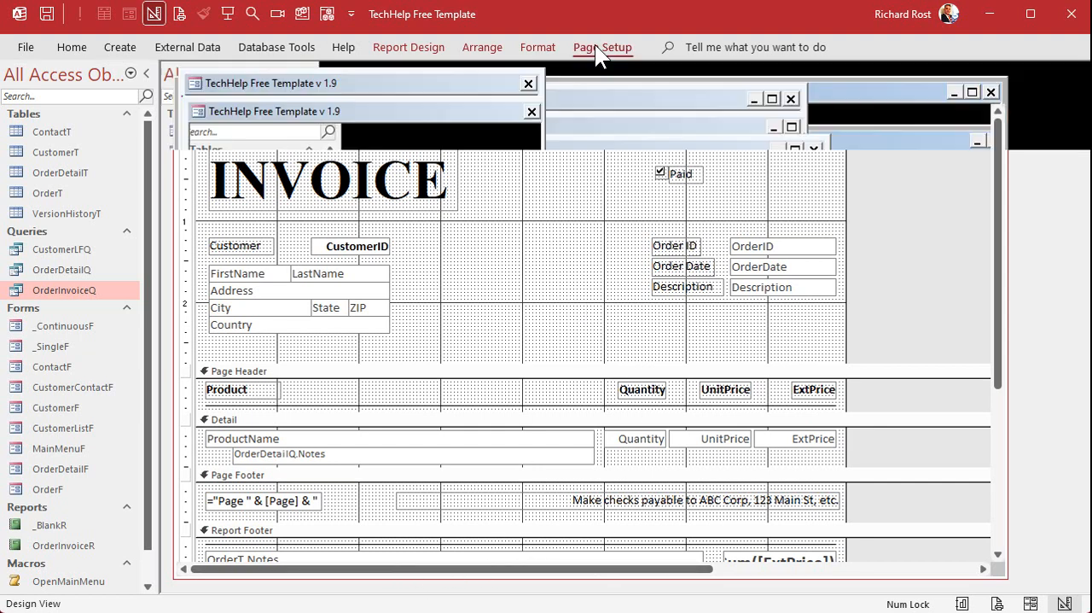
pyautogui.click(431, 45)
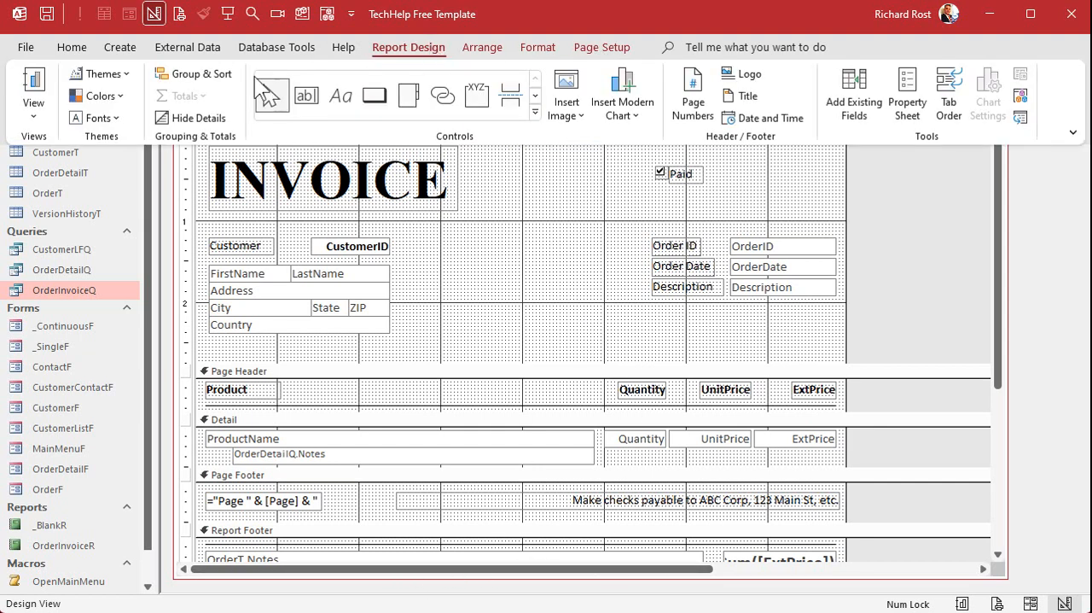
pyautogui.click(196, 79)
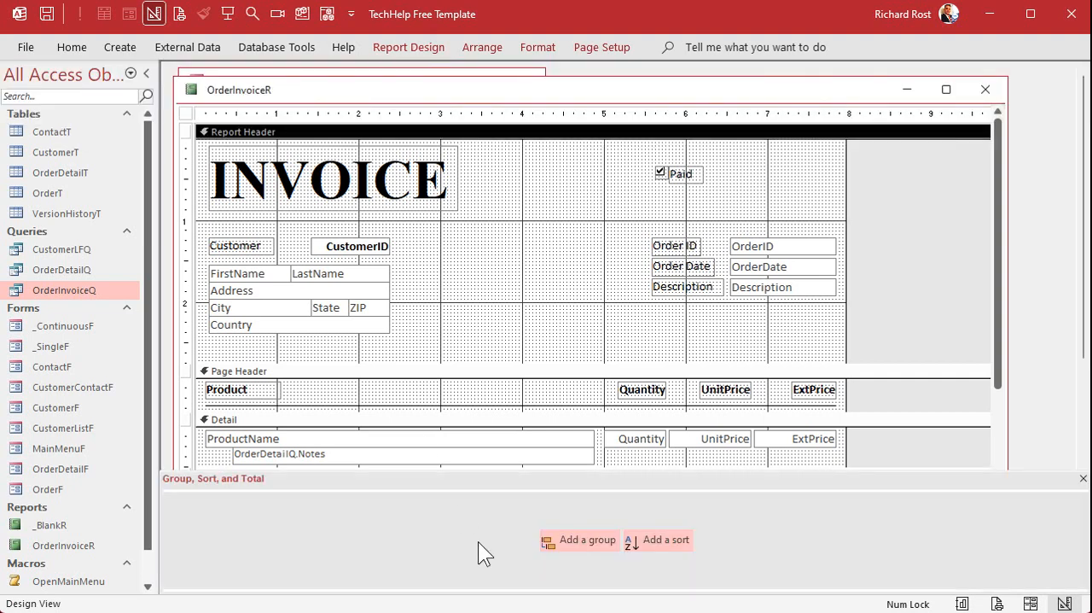
pyautogui.click(586, 543)
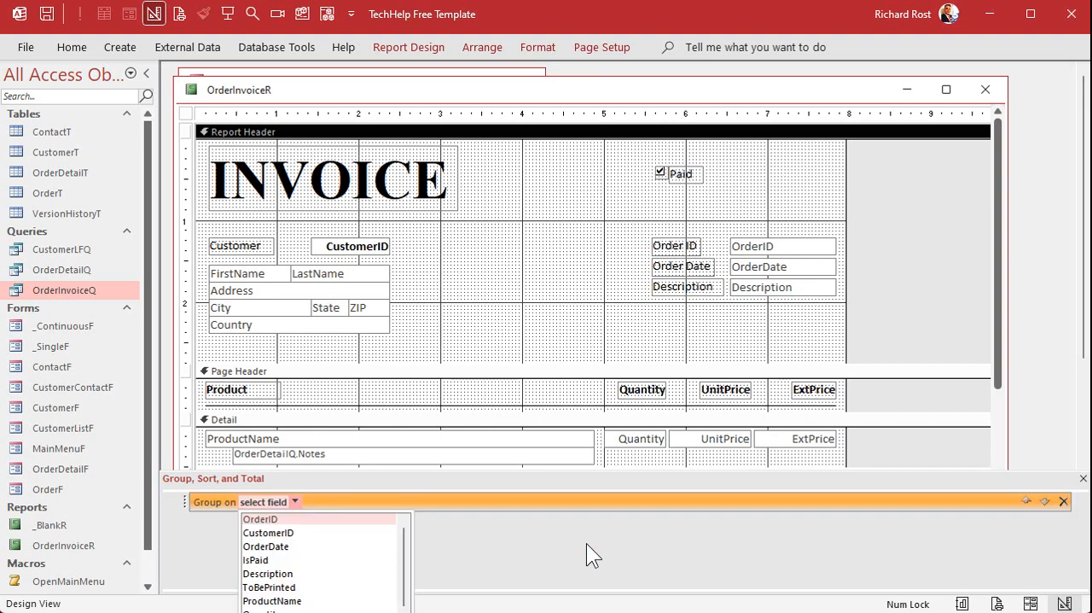
pyautogui.click(278, 519)
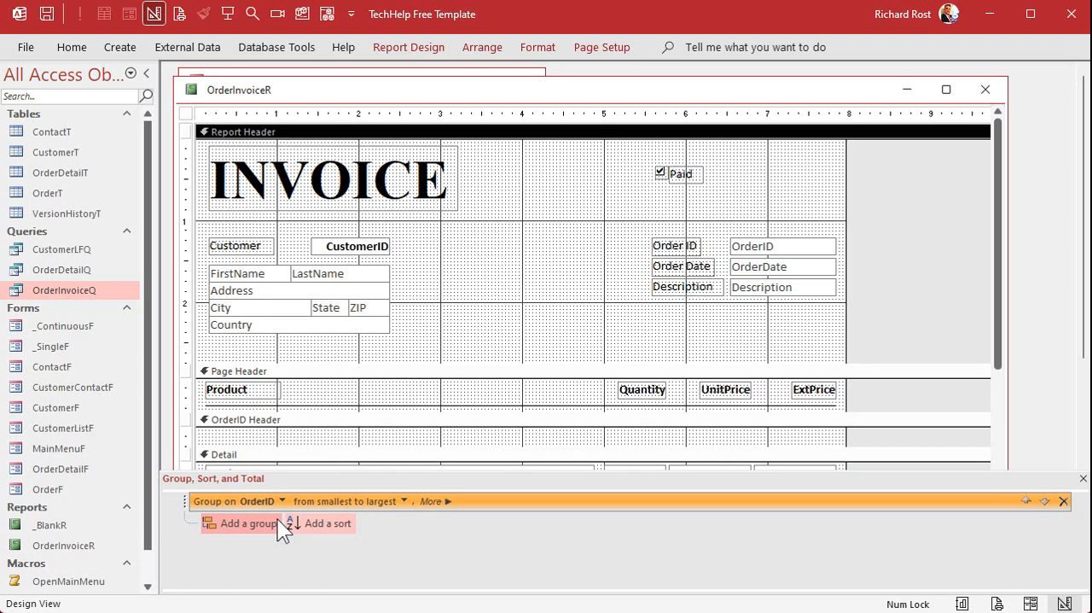
# Expand the OrderID group's options and set the group to show a footer section.
pyautogui.click(444, 501)
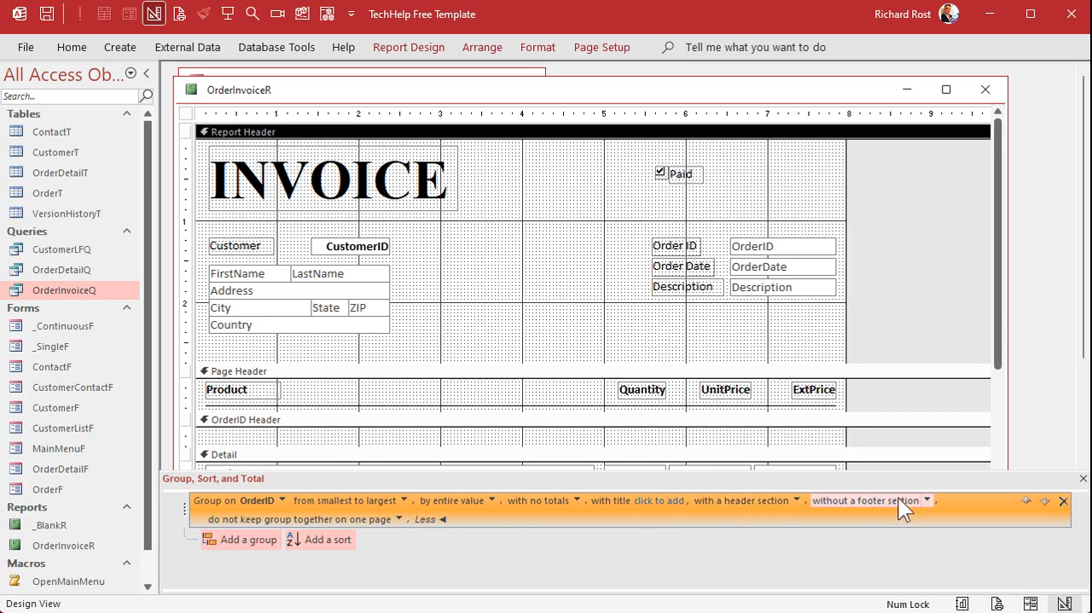
pyautogui.click(927, 500)
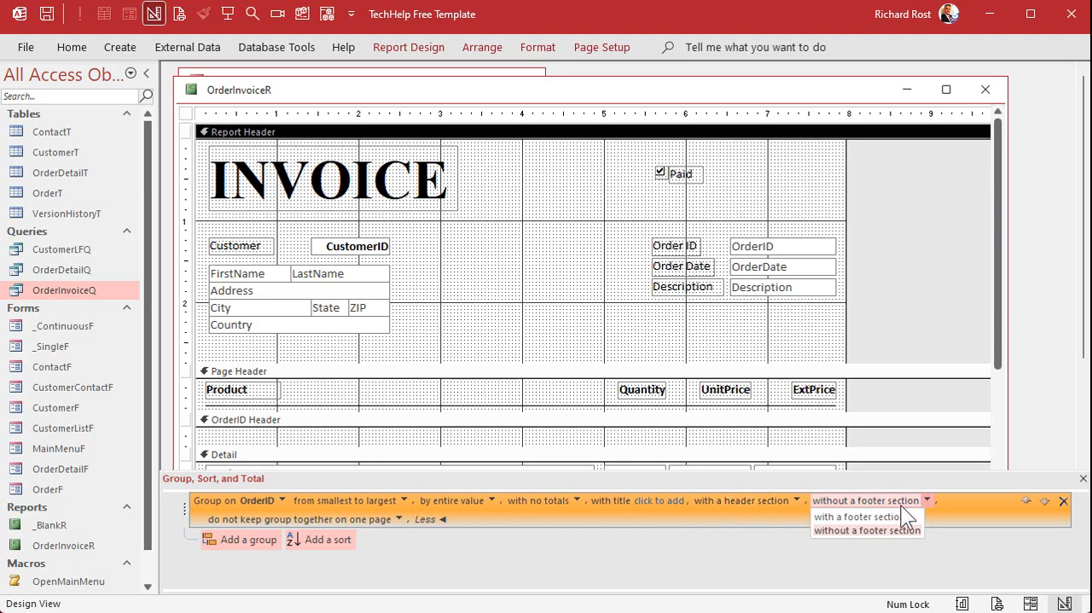
pyautogui.click(862, 516)
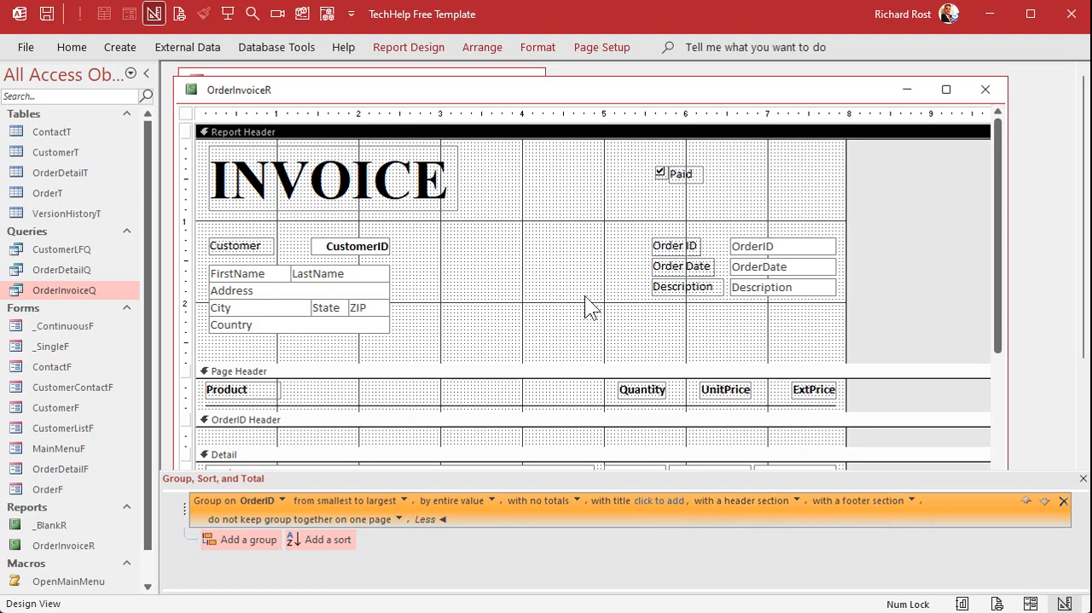
# Examine the report, page, and OrderID header and footer sections, and close the Group, Sort, and Total pane.
pyautogui.scroll(-3, 526, 261)
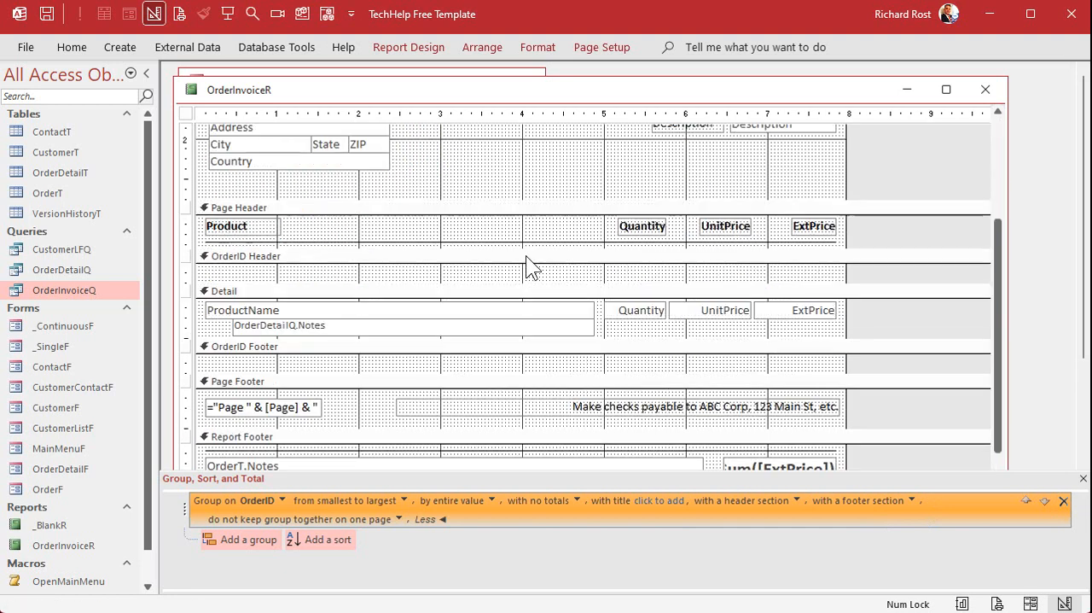
pyautogui.click(259, 263)
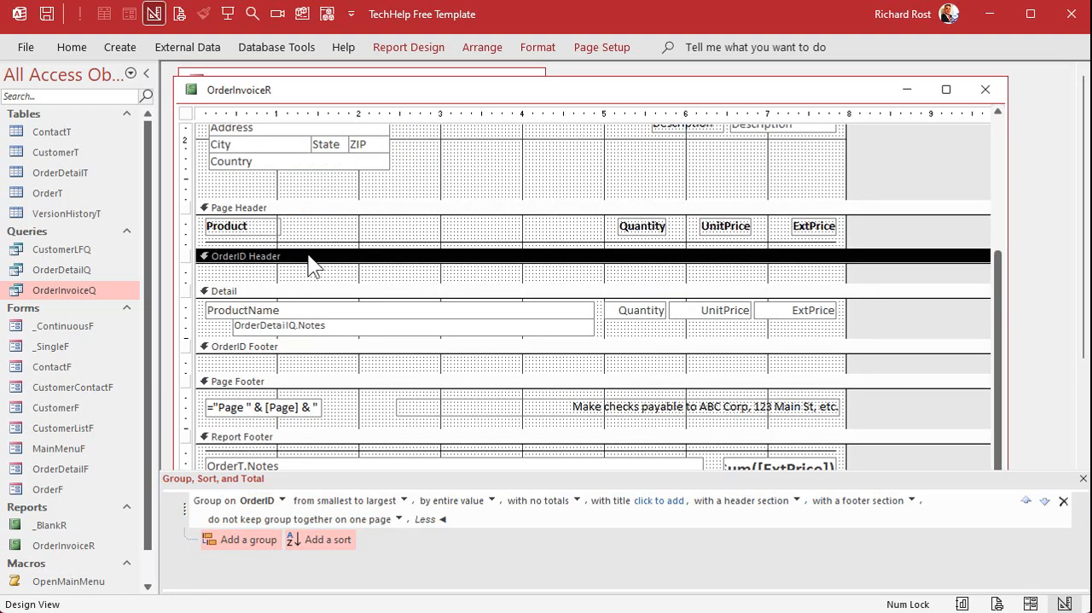
pyautogui.click(299, 349)
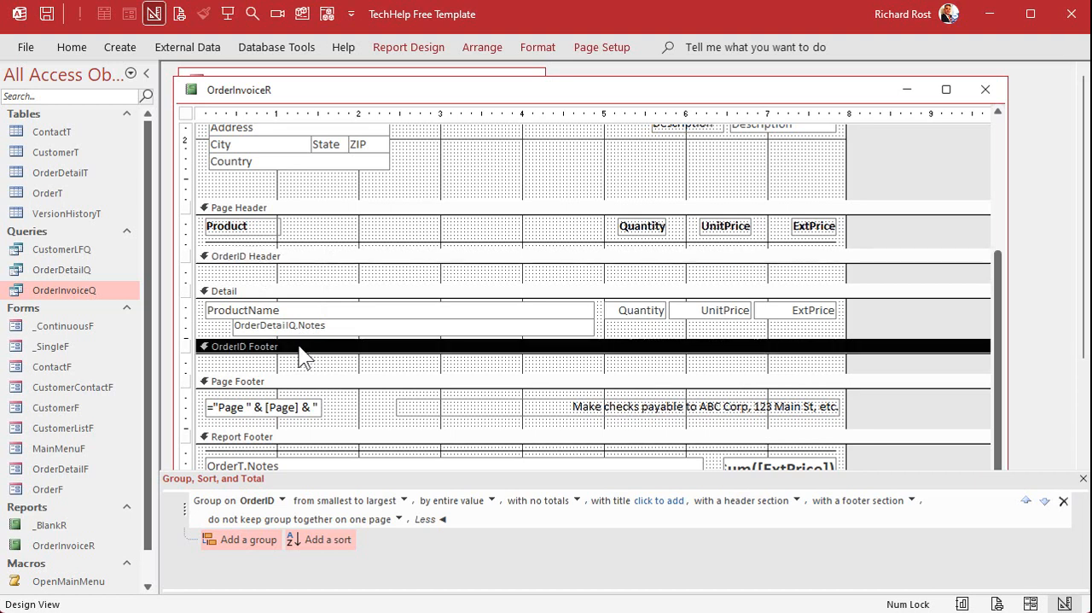
pyautogui.scroll(3, 363, 303)
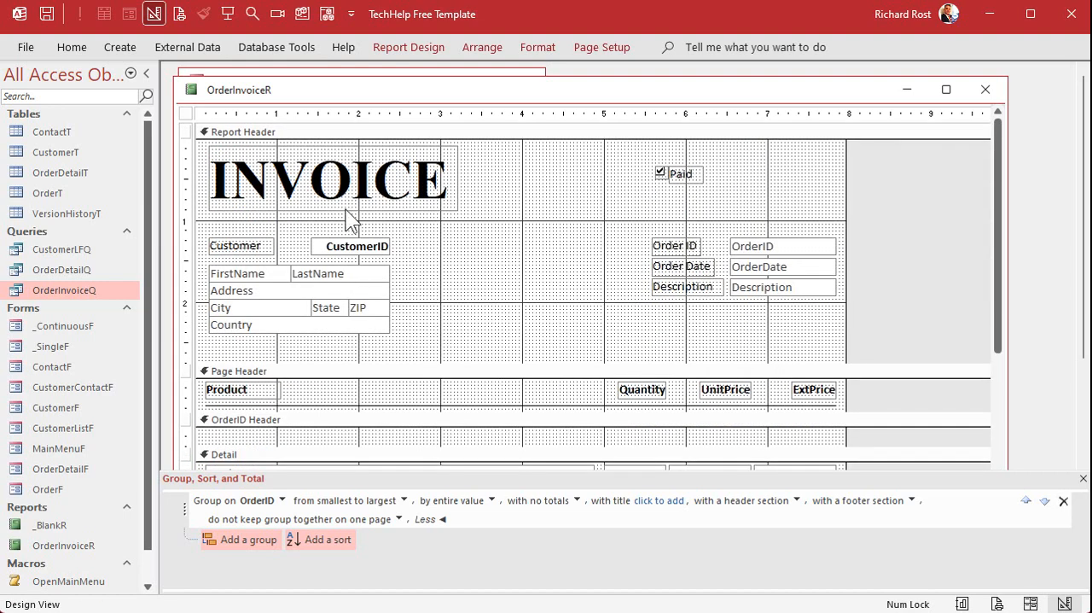
pyautogui.click(261, 137)
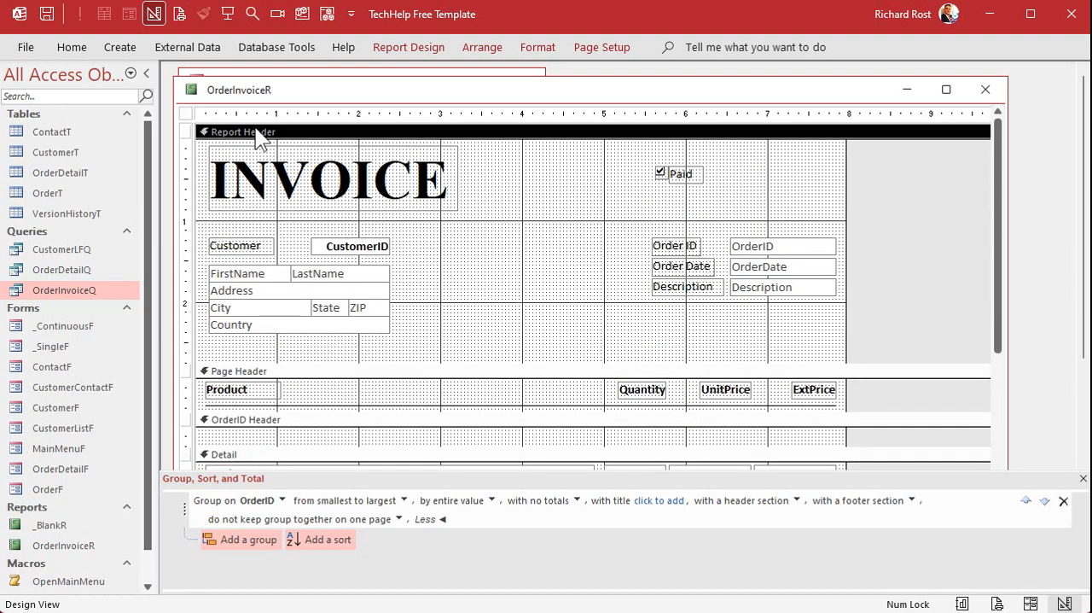
pyautogui.click(259, 372)
pyautogui.scroll(-3, 365, 339)
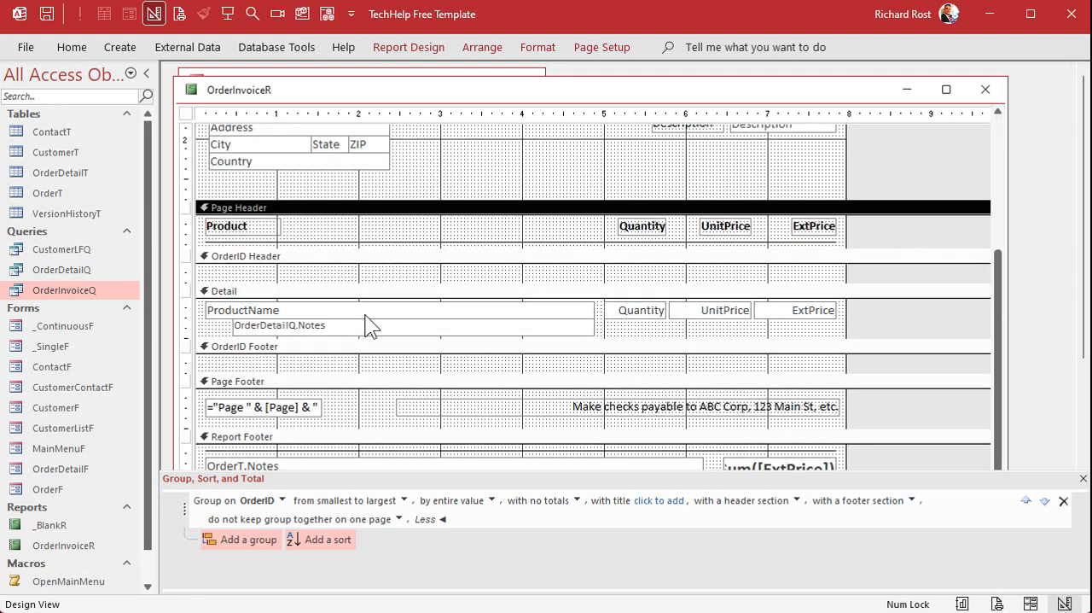
pyautogui.click(284, 257)
pyautogui.scroll(3, 285, 258)
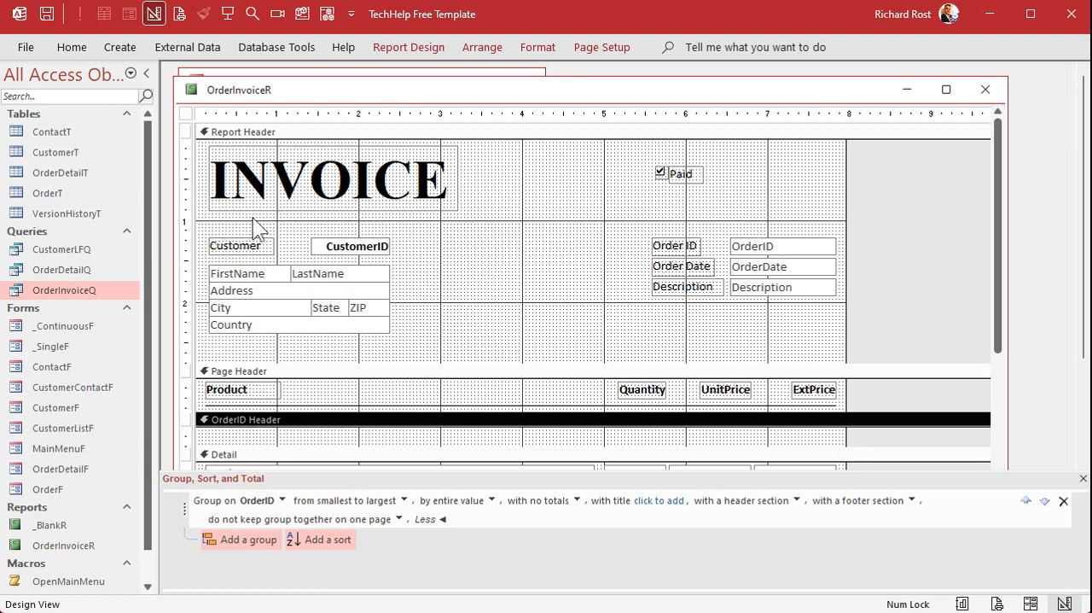
pyautogui.scroll(-5, 393, 236)
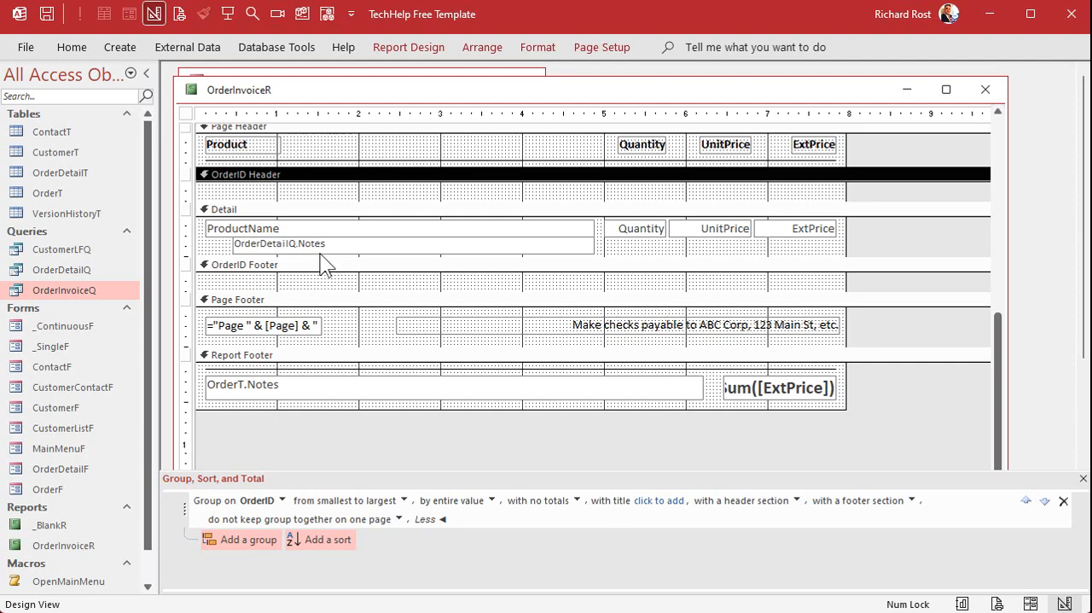
pyautogui.scroll(5, 320, 247)
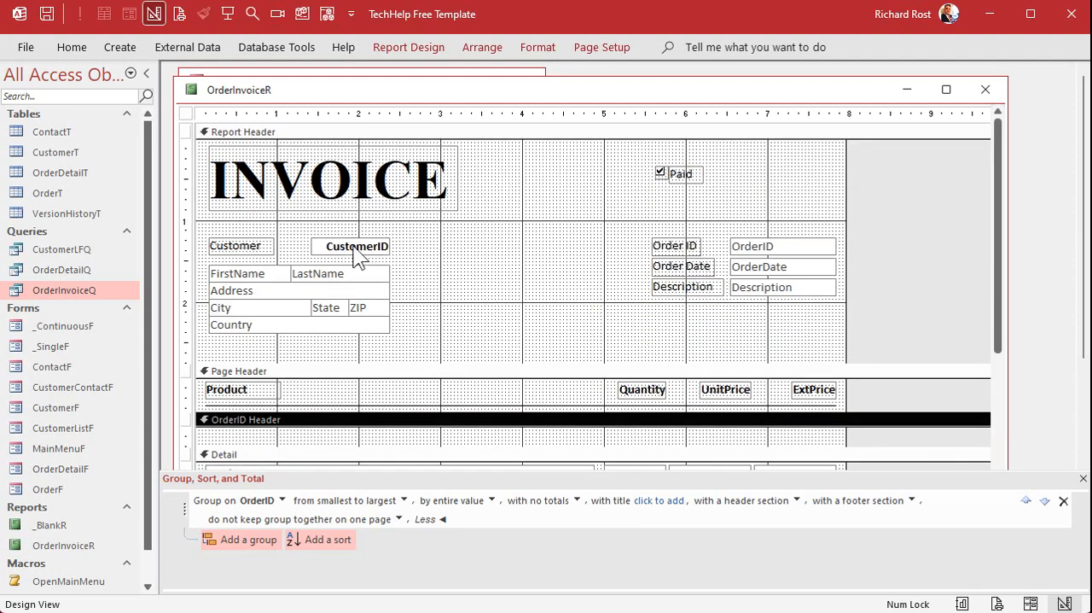
pyautogui.click(1082, 479)
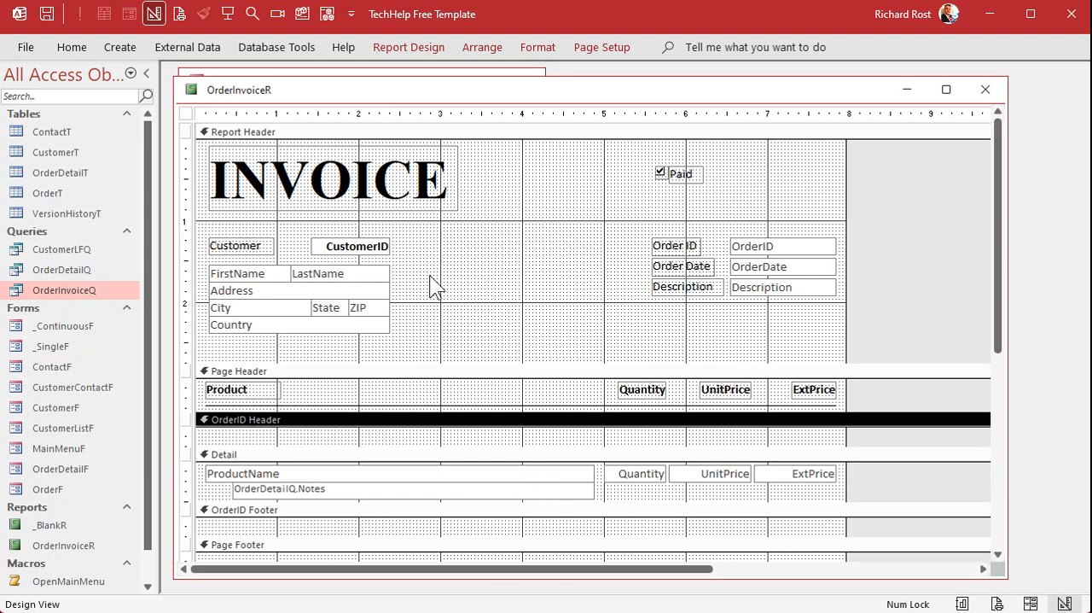
# Cut all the controls from the Report Header section and collapse the empty section to zero height.
pyautogui.click(183, 152)
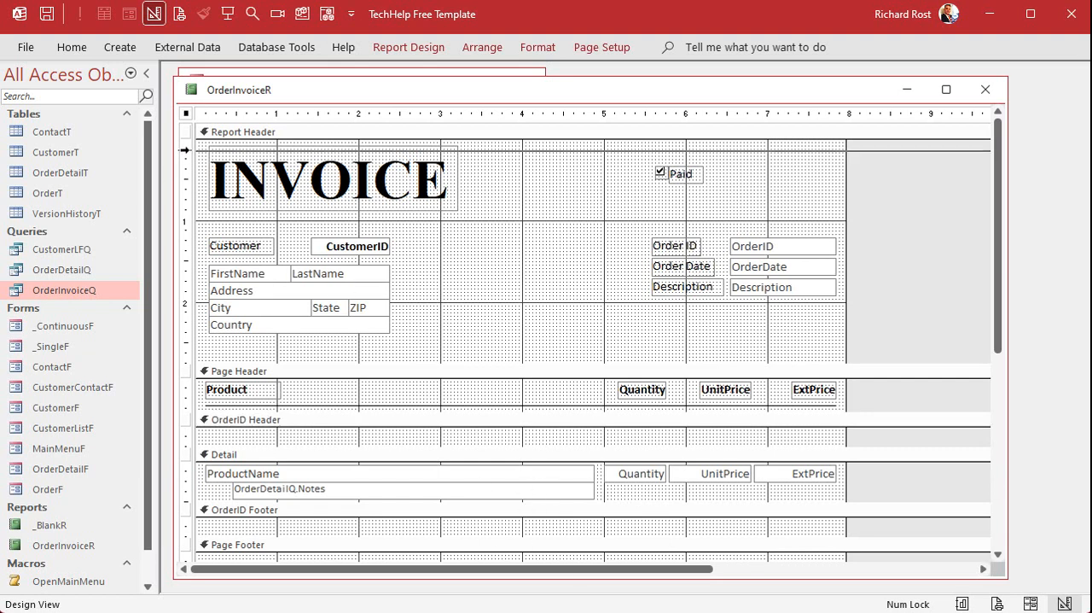
pyautogui.moveTo(183, 150); pyautogui.dragTo(204, 352)
pyautogui.click(529, 278)
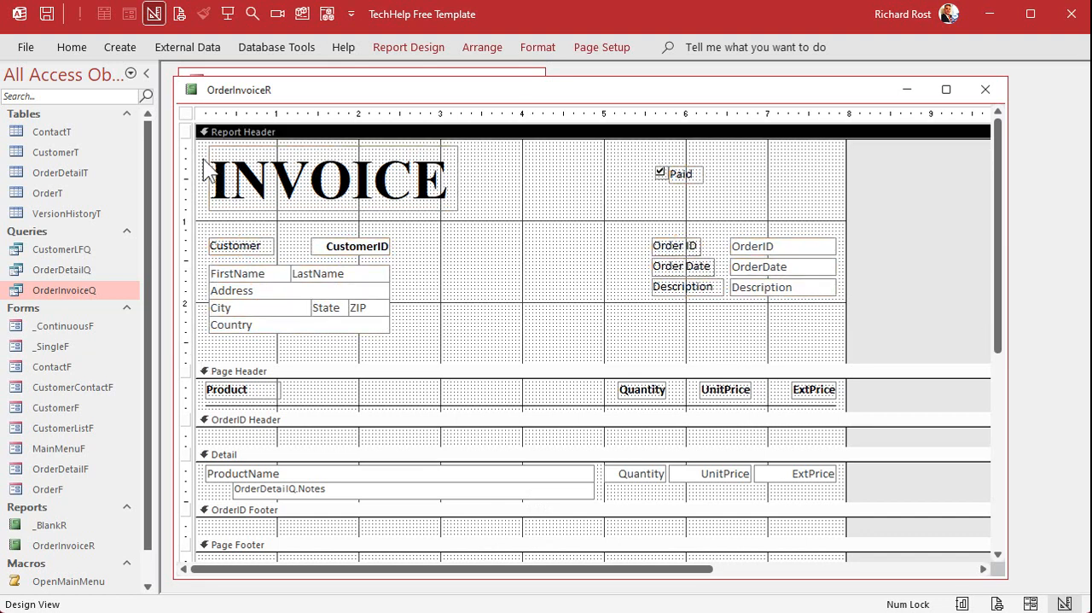
pyautogui.moveTo(185, 148); pyautogui.dragTo(191, 358)
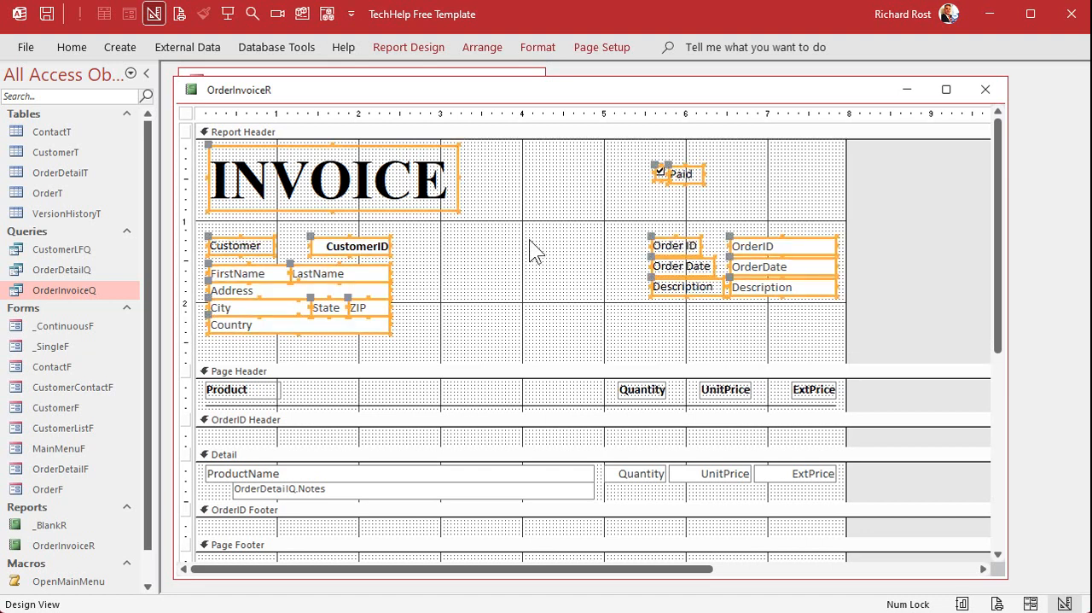
pyautogui.press('Delete')
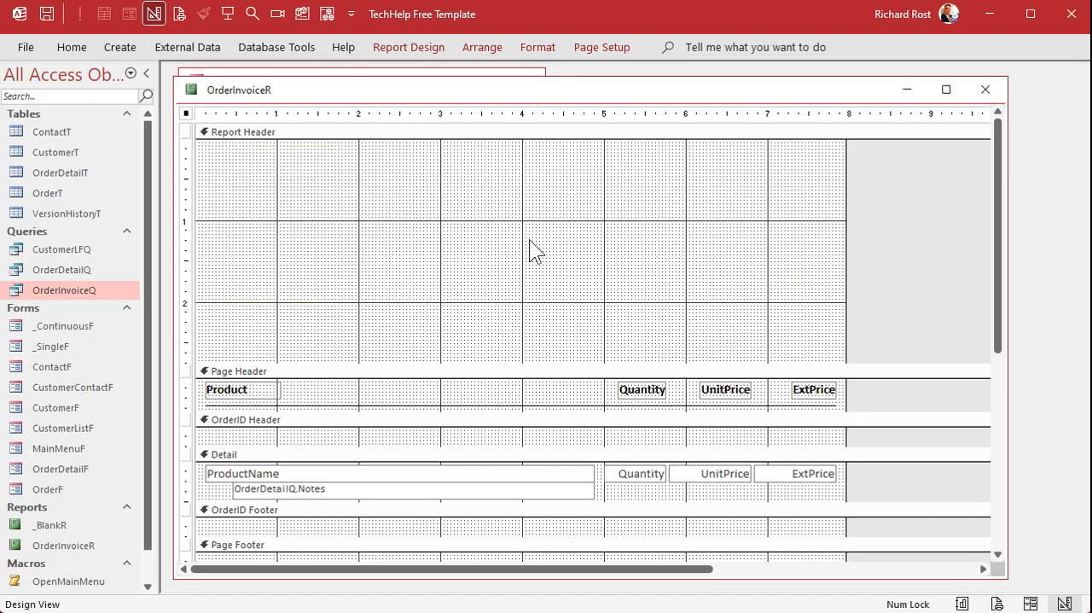
pyautogui.moveTo(342, 362); pyautogui.dragTo(338, 126)
# Paste the cut invoice controls into the OrderID Header, offset them slightly from its edges, and enlarge the section to about 3 inches tall.
pyautogui.moveTo(279, 220); pyautogui.dragTo(288, 330)
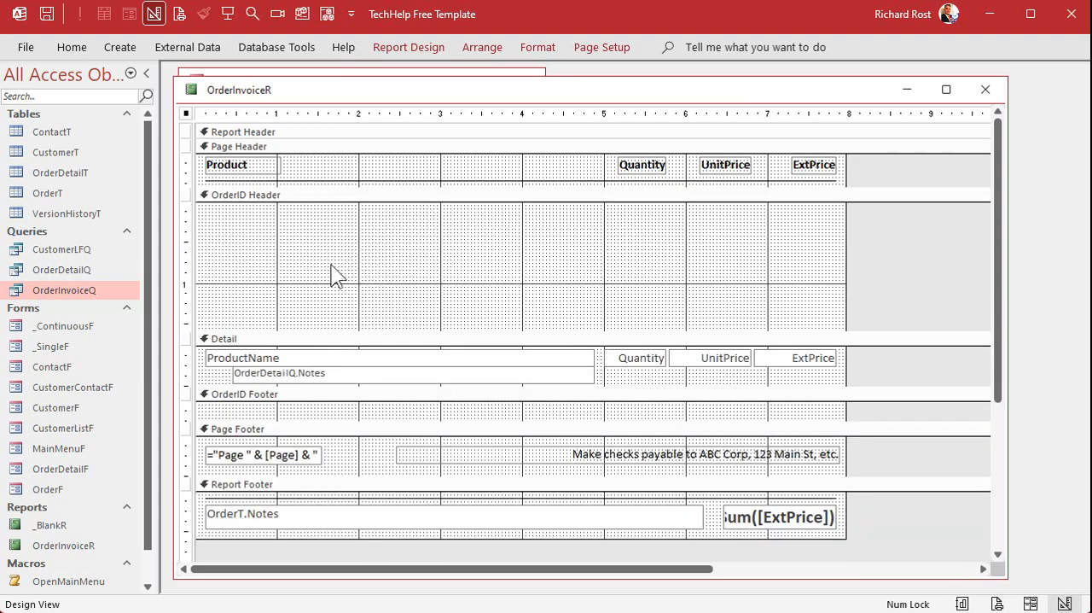
pyautogui.click(282, 228)
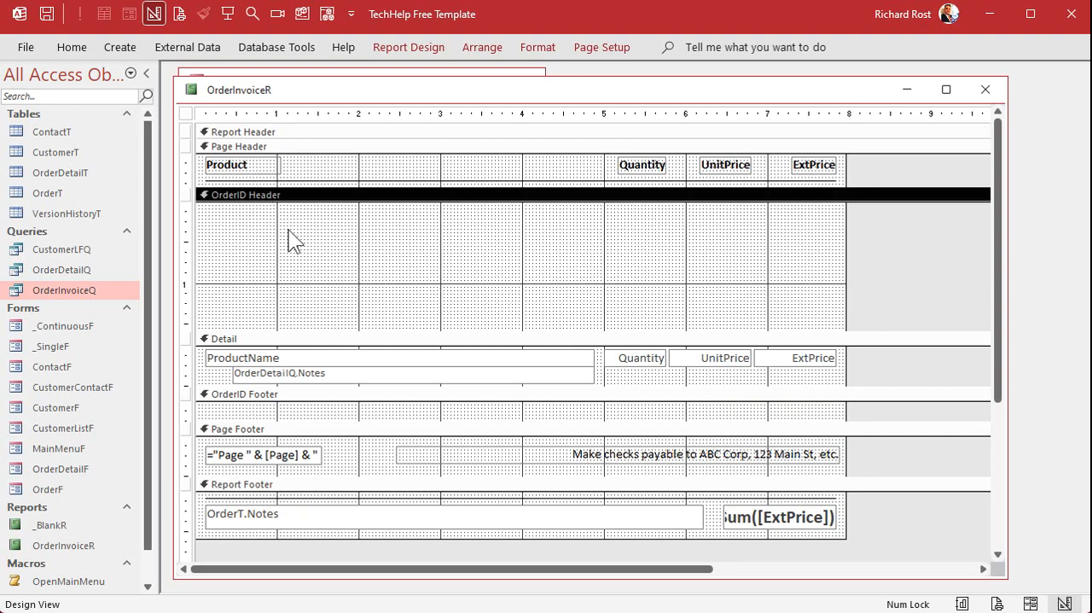
pyautogui.hotkey('ctrl', 'v')
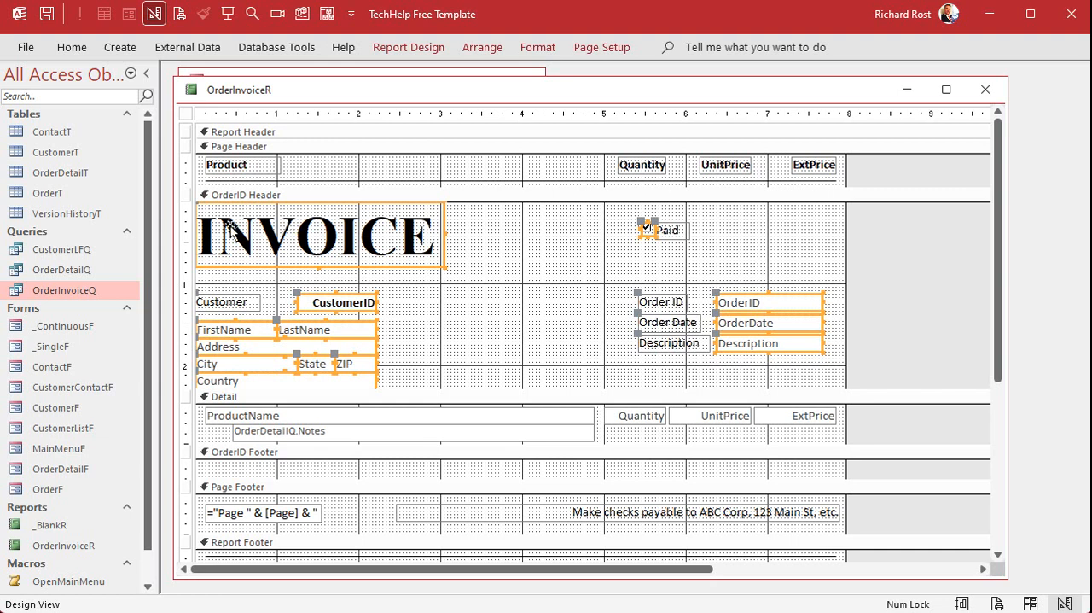
pyautogui.moveTo(212, 226); pyautogui.dragTo(228, 226)
pyautogui.click(530, 269)
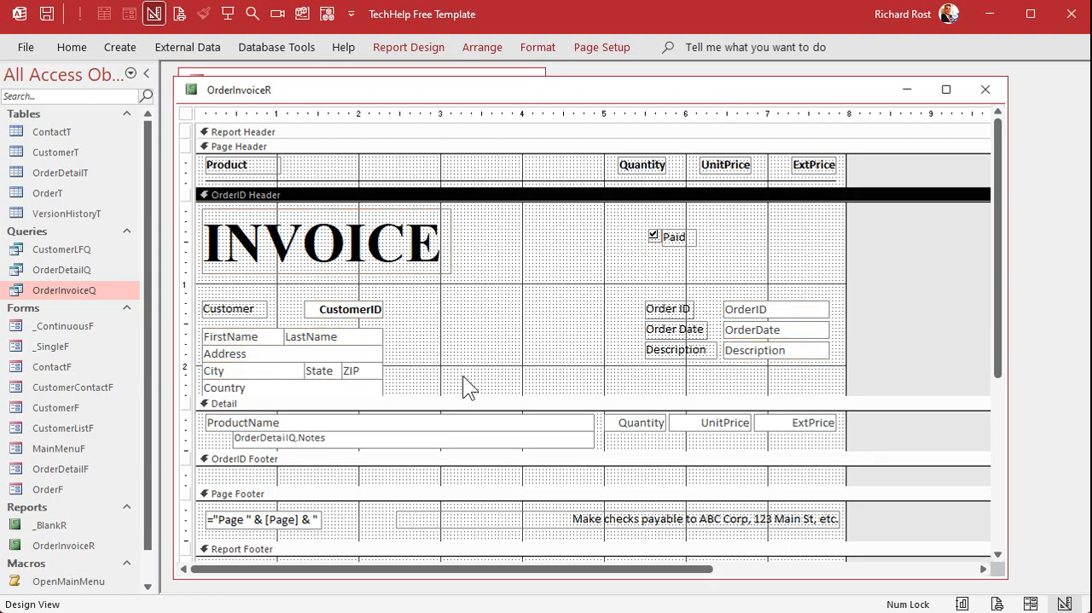
pyautogui.moveTo(461, 395); pyautogui.dragTo(469, 445)
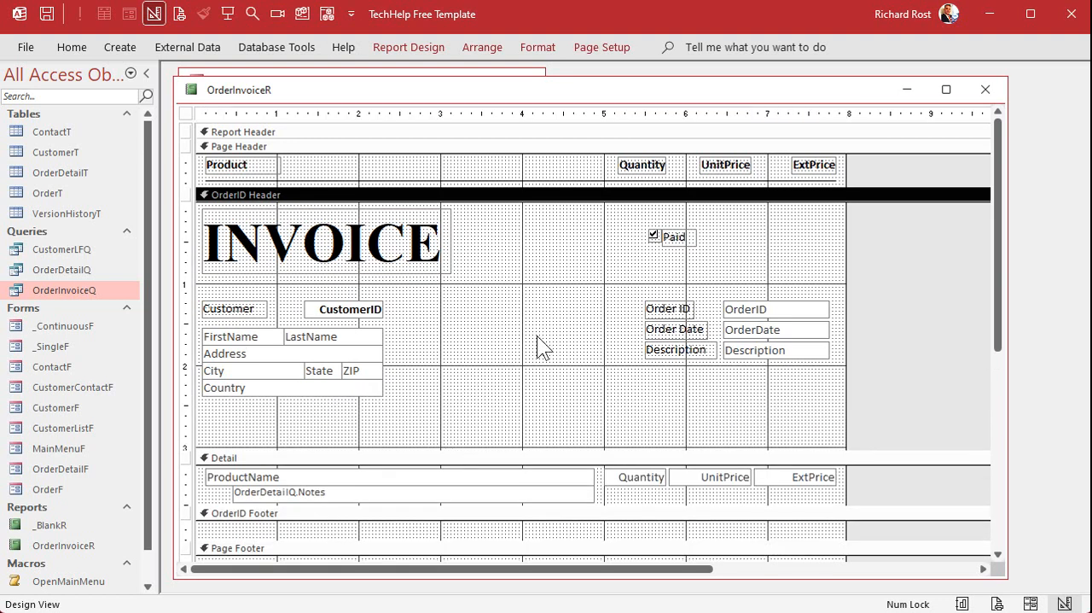
# Cut the column heading labels and line from the Page Header and collapse the empty section to zero height.
pyautogui.click(184, 171)
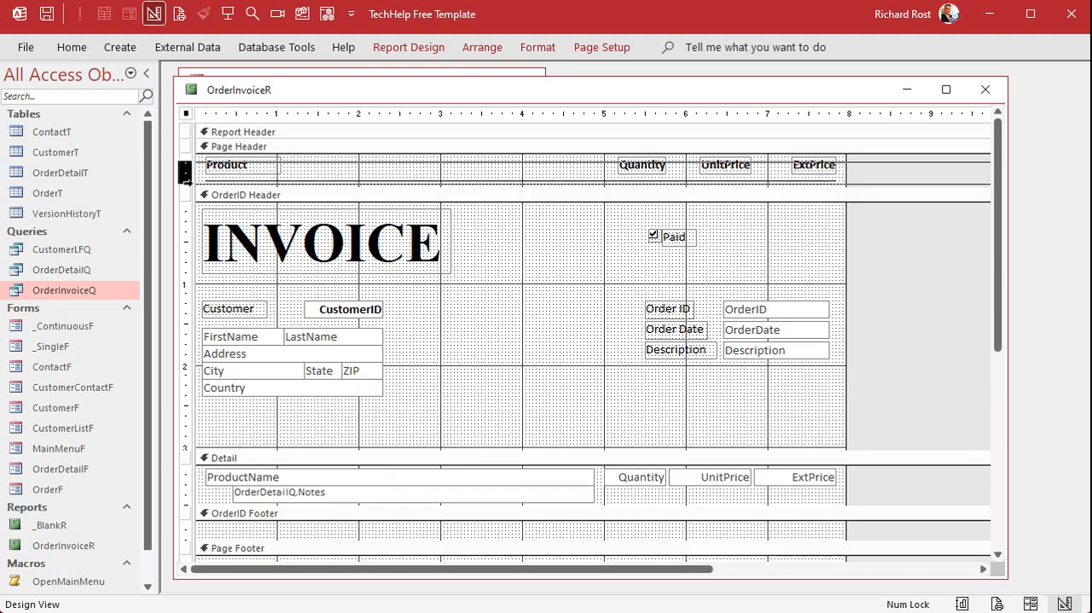
pyautogui.press('Delete')
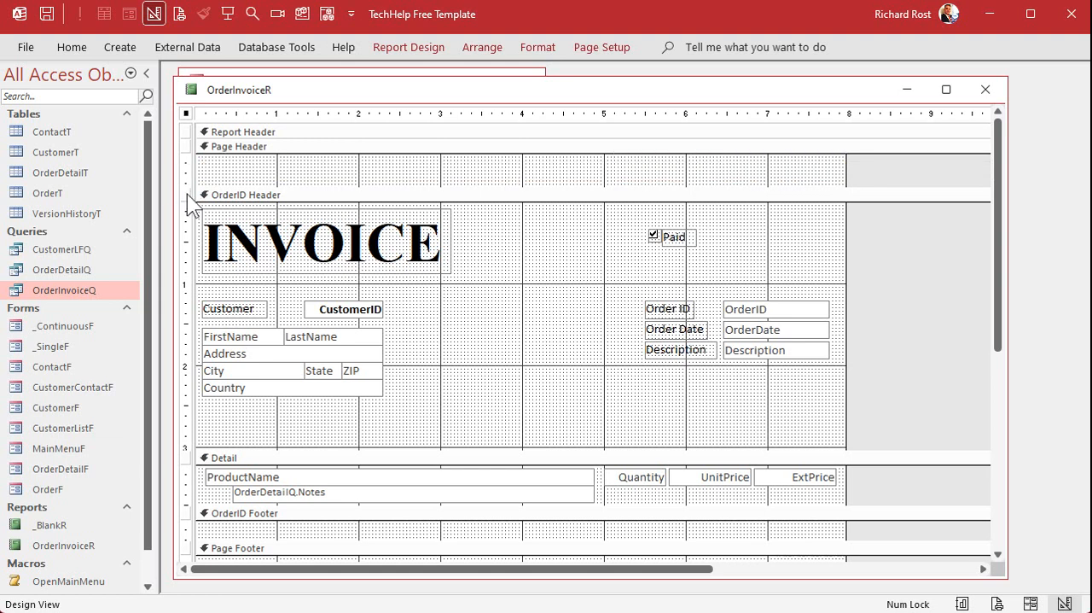
pyautogui.moveTo(298, 186); pyautogui.dragTo(301, 143)
# Paste the column headings and line into the OrderID Header and place them below the customer address block.
pyautogui.click(303, 393)
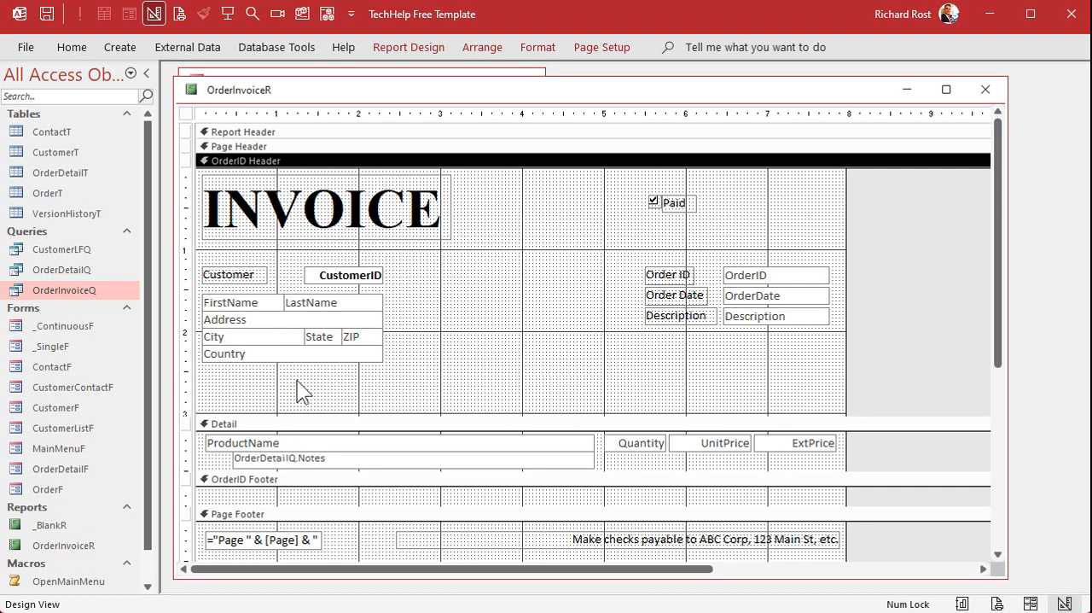
pyautogui.hotkey('ctrl', 'v')
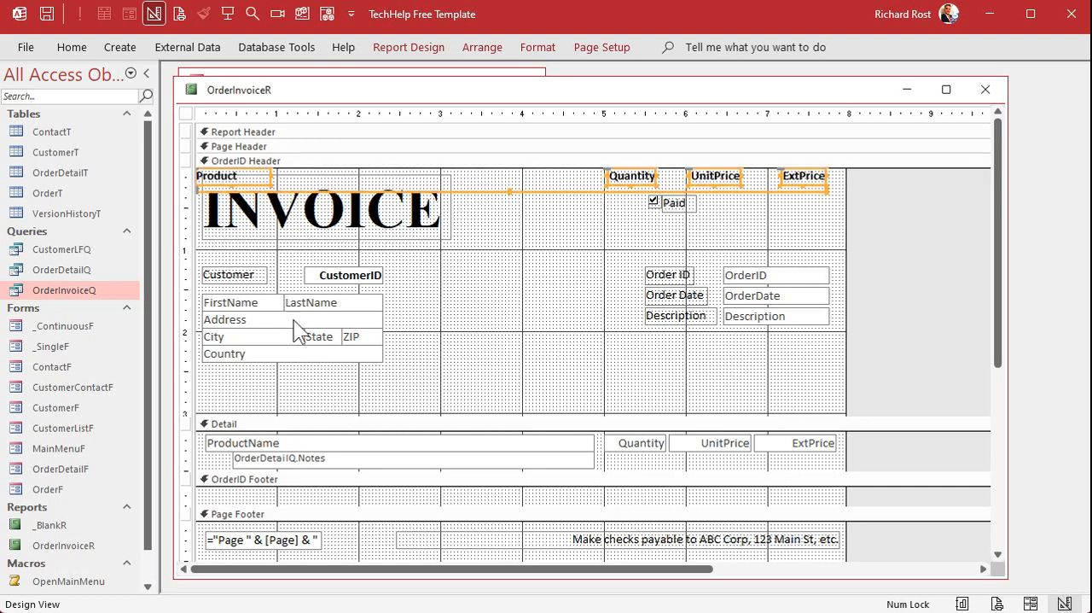
pyautogui.moveTo(250, 177); pyautogui.dragTo(256, 383)
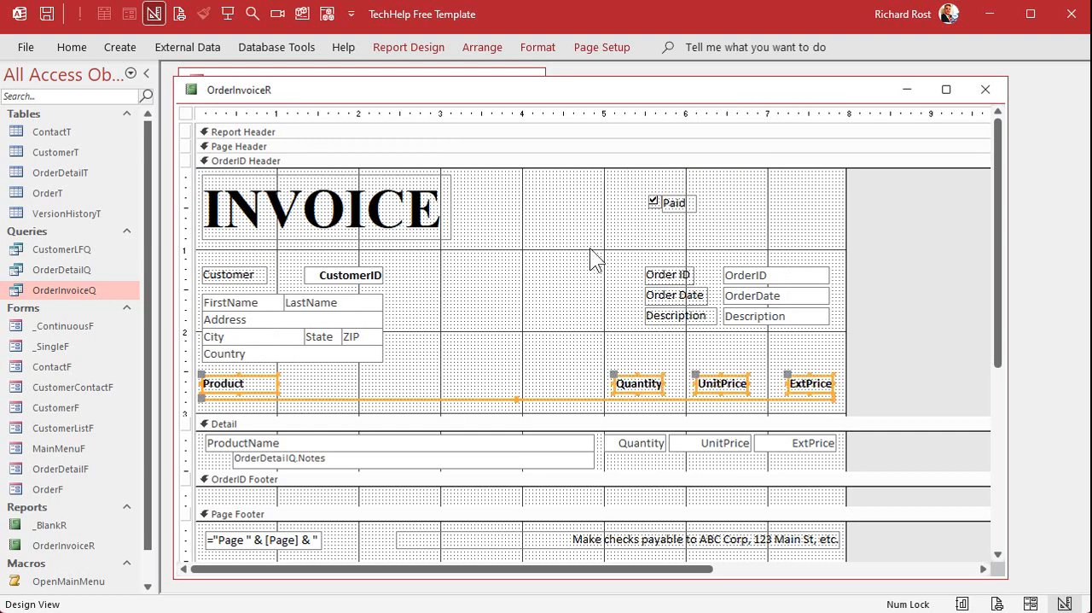
pyautogui.click(501, 276)
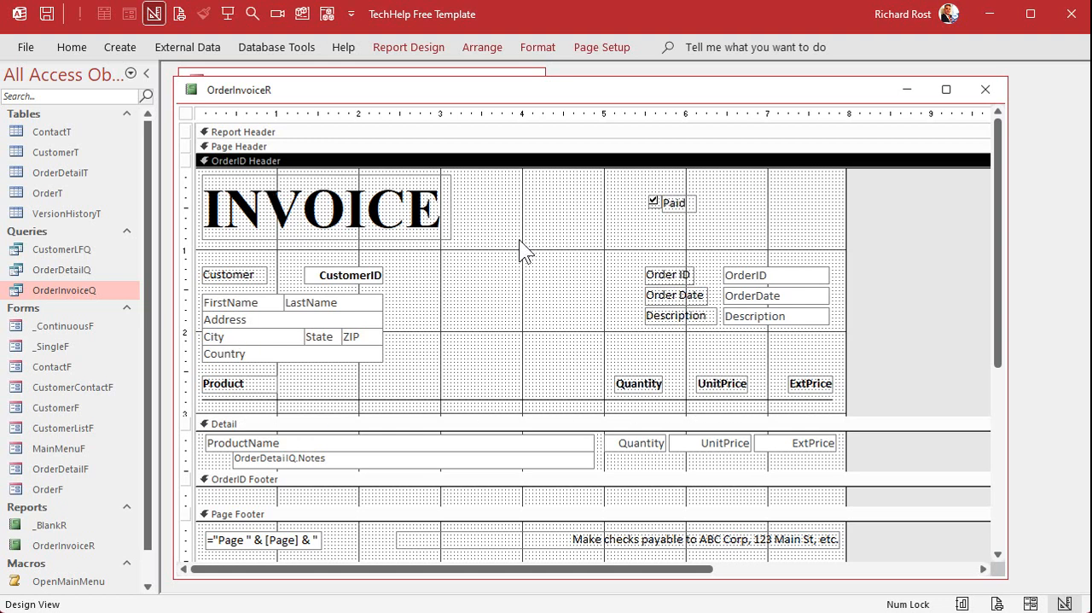
# Cut the order notes, total and line from the Report Footer and collapse the empty section to zero height.
pyautogui.scroll(-3, 519, 243)
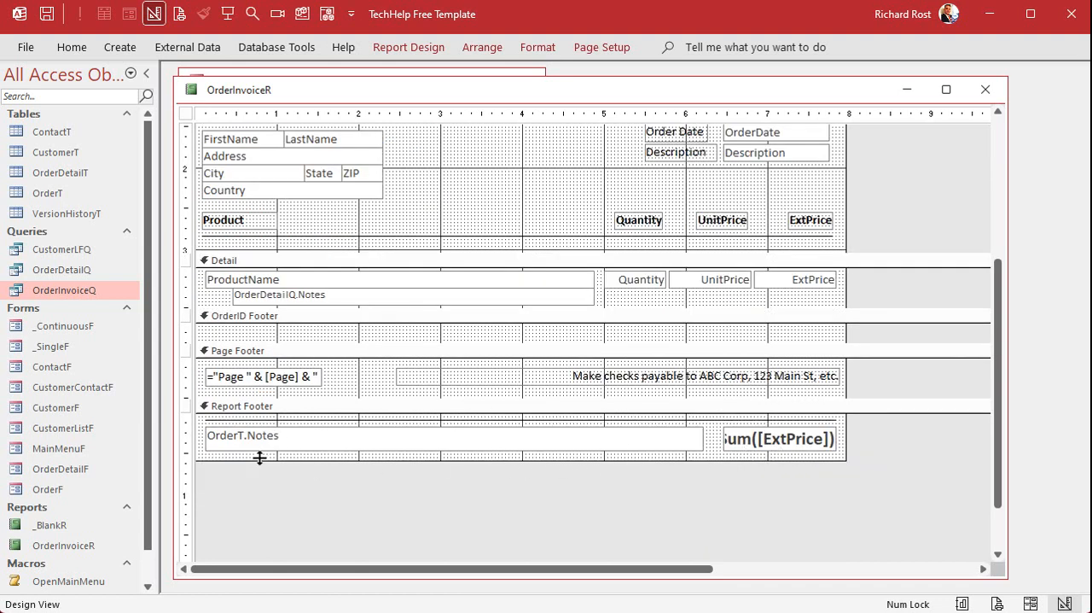
pyautogui.moveTo(193, 442); pyautogui.dragTo(191, 411)
pyautogui.press('Delete')
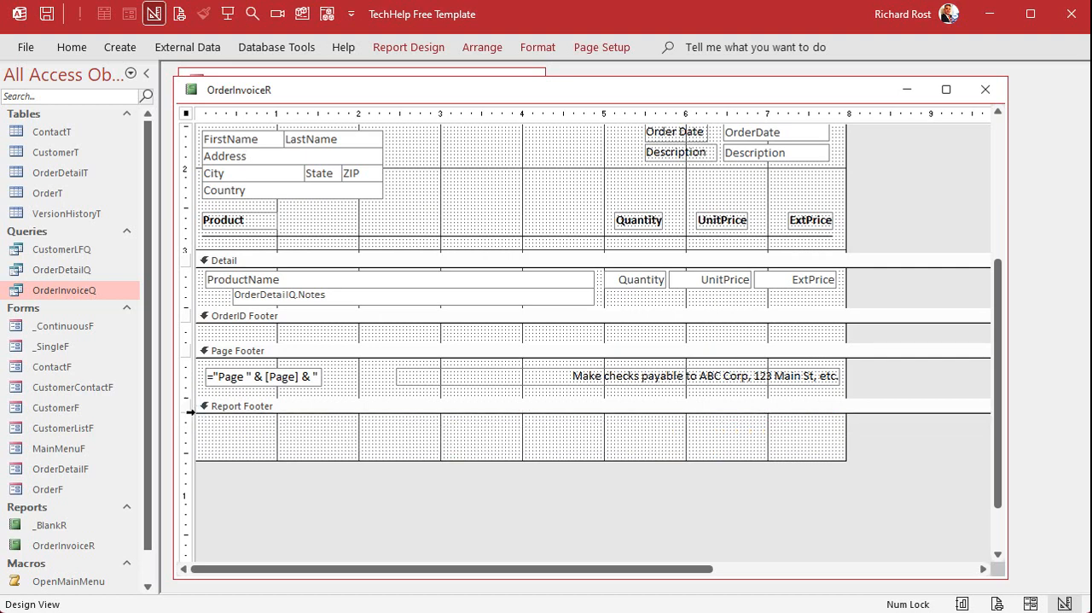
pyautogui.moveTo(417, 458); pyautogui.dragTo(417, 413)
# Paste the order notes, total and line into the OrderID Footer, offset them slightly from the edge, and fit the section height around them.
pyautogui.moveTo(315, 343); pyautogui.dragTo(314, 387)
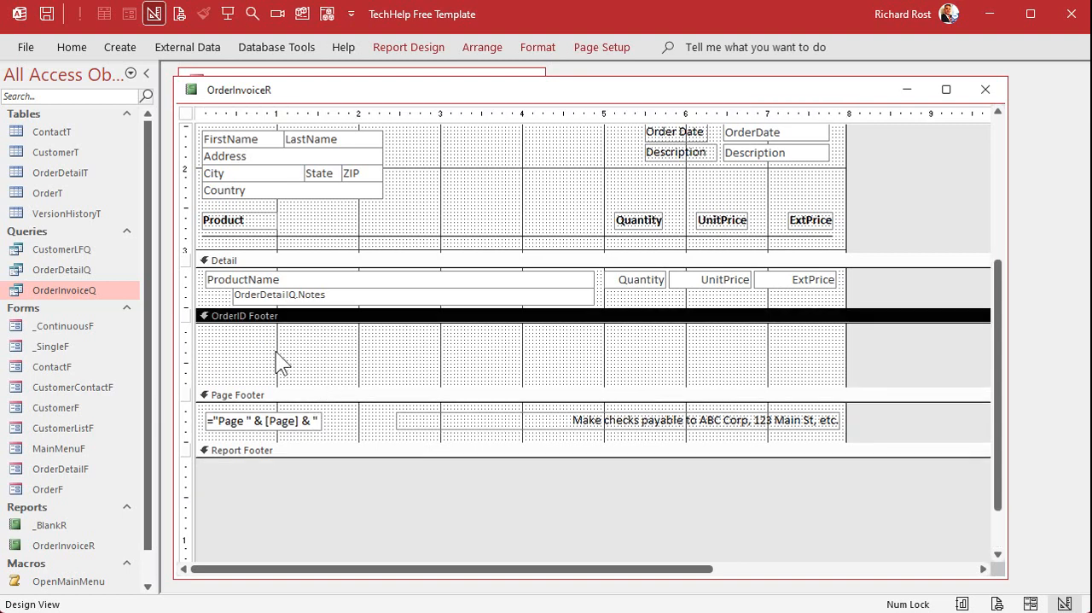
pyautogui.hotkey('ctrl', 'v')
pyautogui.moveTo(278, 349); pyautogui.dragTo(293, 351)
pyautogui.moveTo(307, 392); pyautogui.dragTo(310, 368)
# Review the rearranged report sections, close the report design, and preview the invoices from the Orders form.
pyautogui.scroll(3, 378, 453)
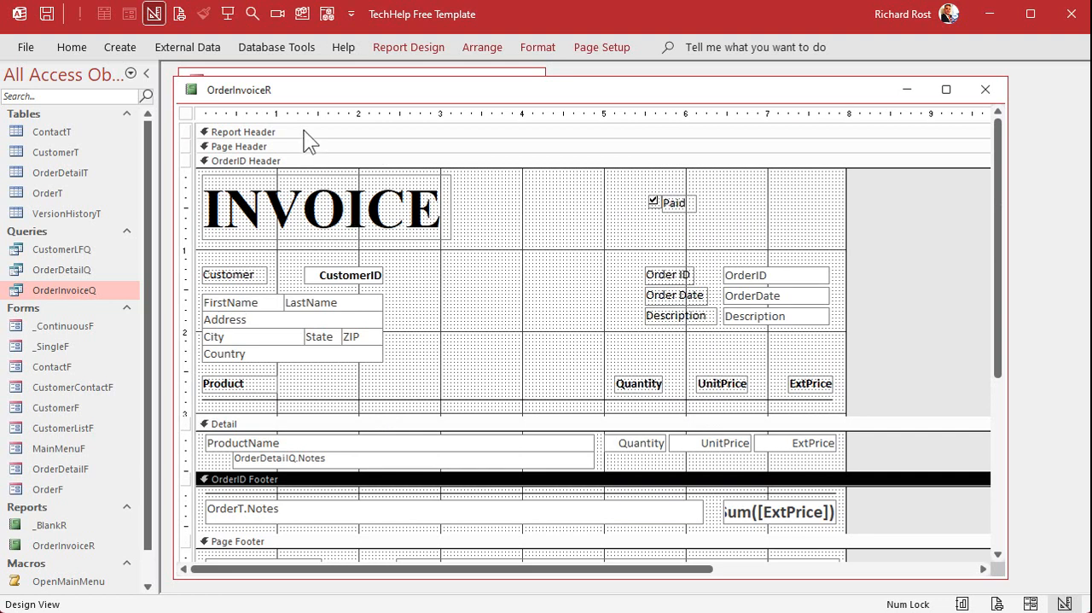
pyautogui.scroll(-3, 305, 414)
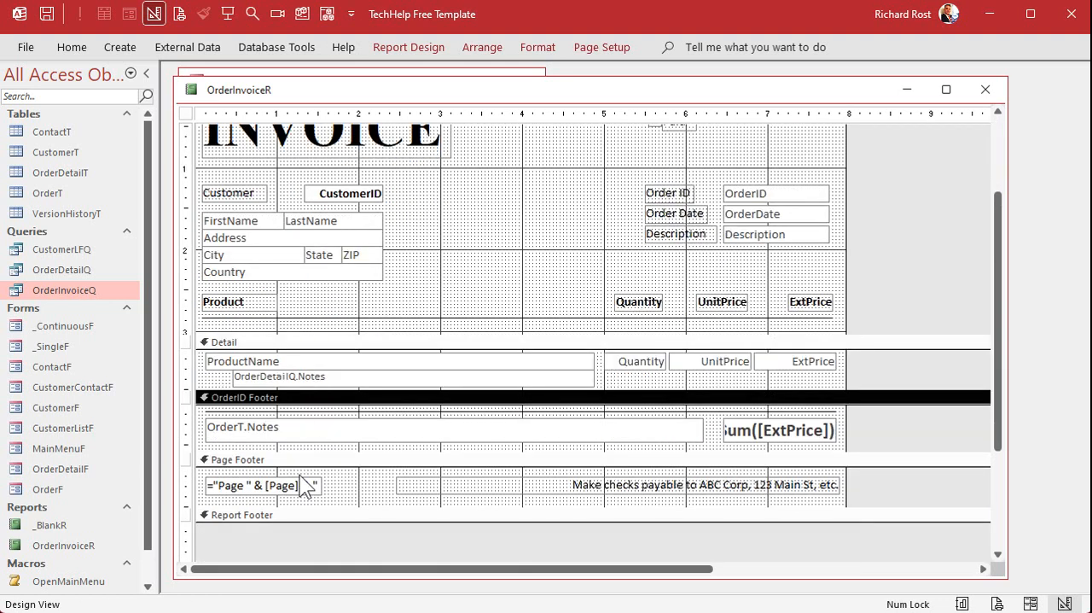
pyautogui.scroll(3, 478, 282)
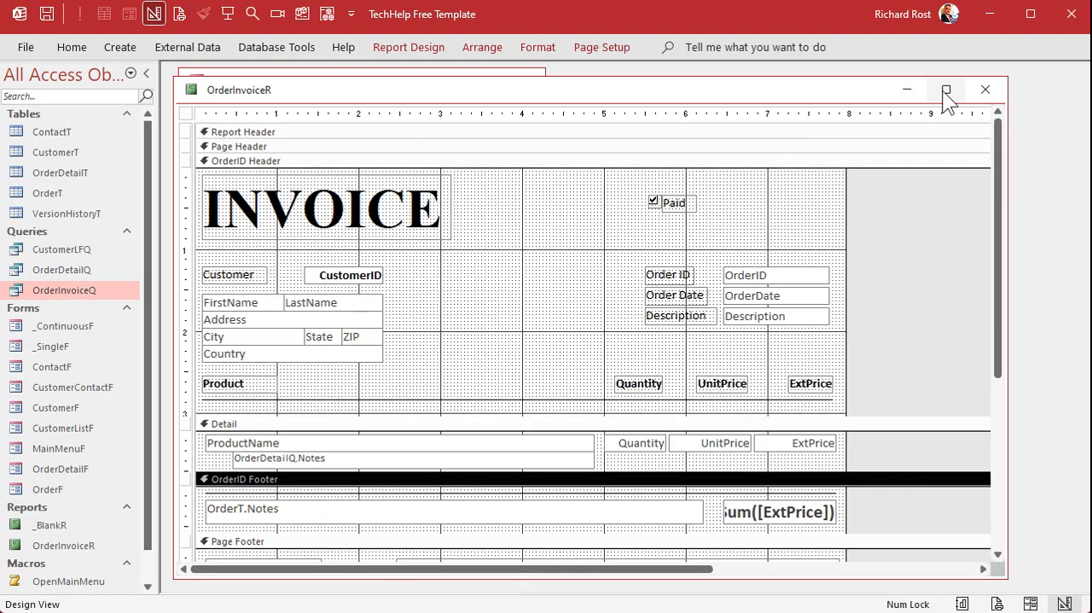
pyautogui.click(985, 88)
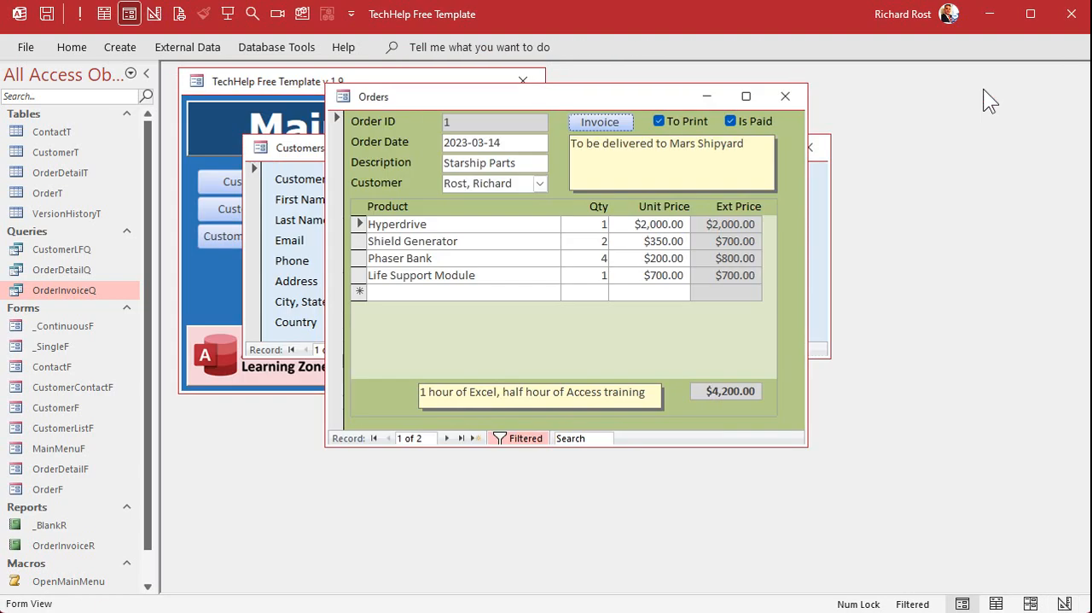
pyautogui.click(590, 125)
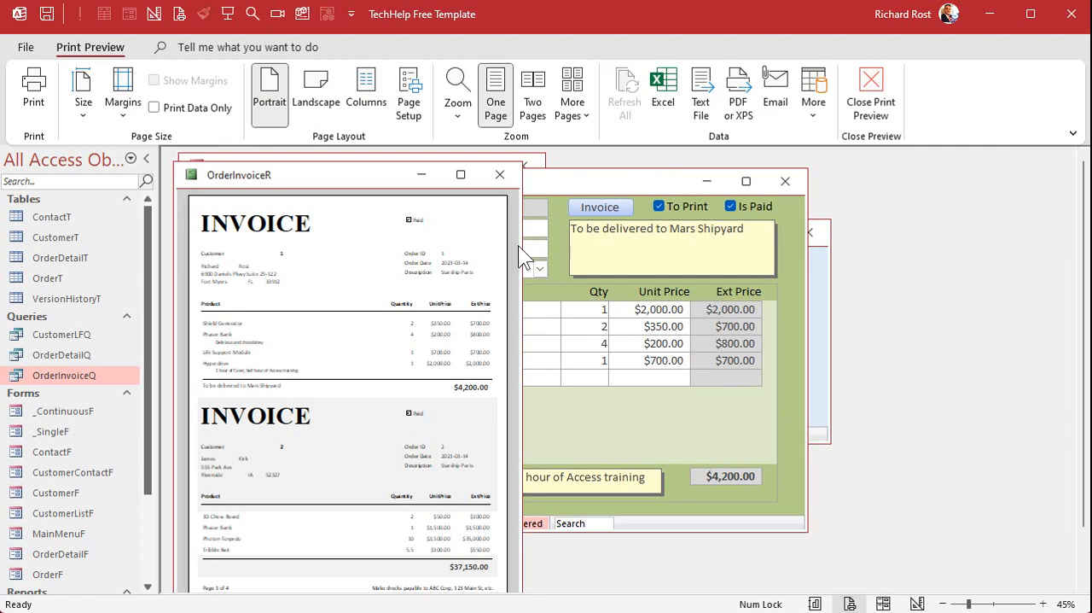
# Widen the invoice preview and examine the order details and layout of the invoices on pages 1 and 2.
pyautogui.moveTo(522, 246); pyautogui.dragTo(814, 229)
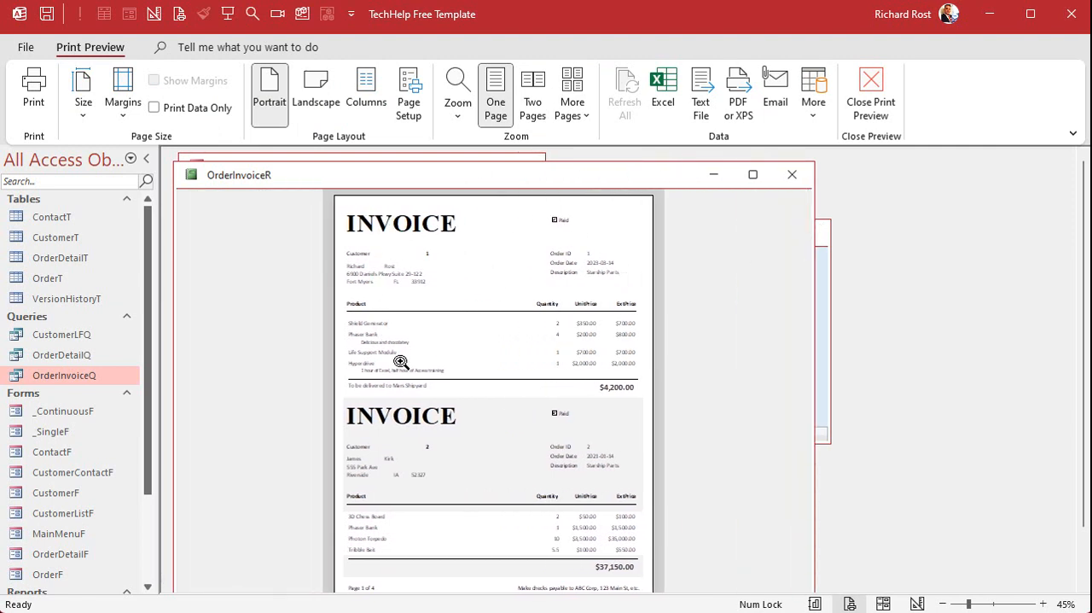
pyautogui.click(582, 253)
pyautogui.click(605, 264)
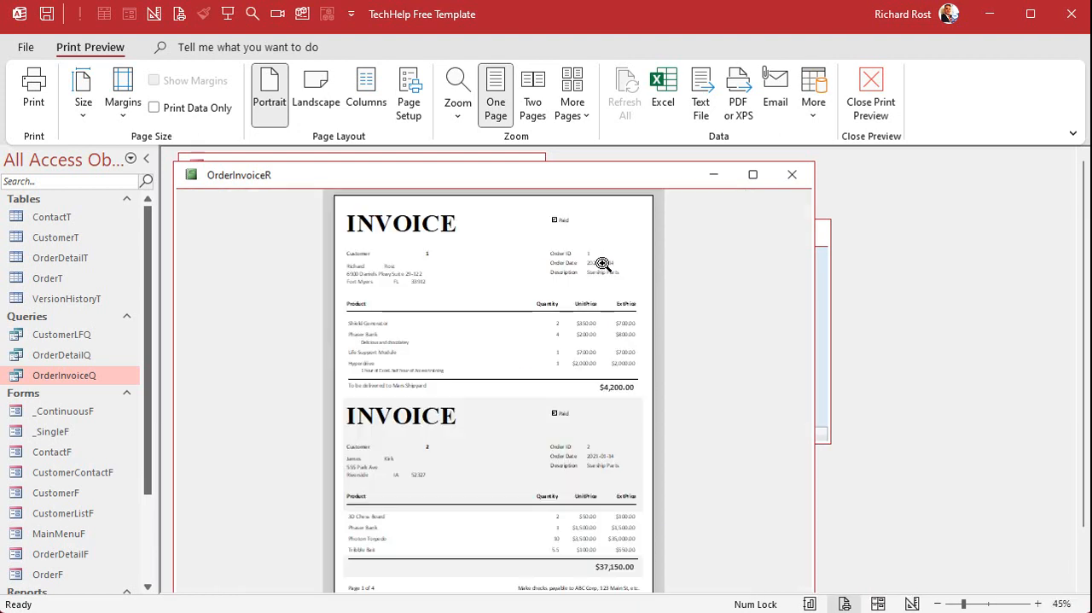
pyautogui.click(567, 447)
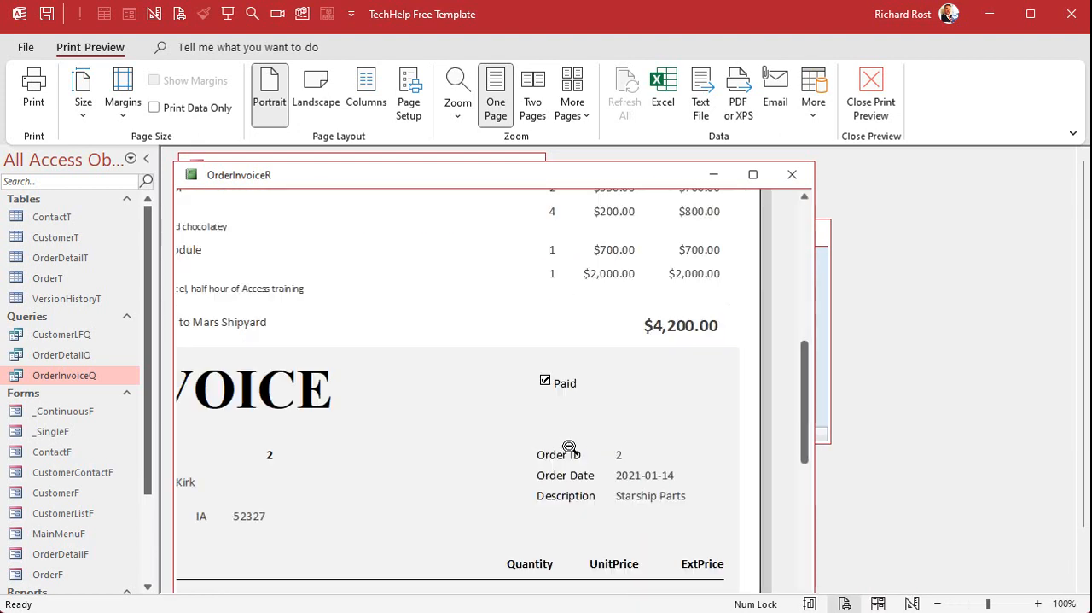
pyautogui.click(598, 473)
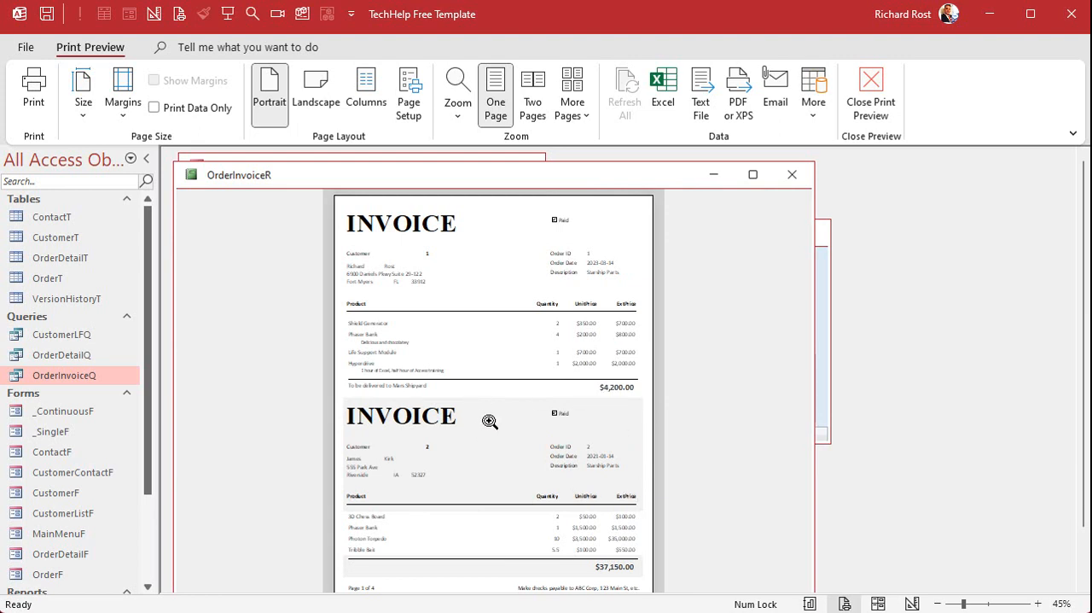
pyautogui.moveTo(585, 167); pyautogui.dragTo(644, 168)
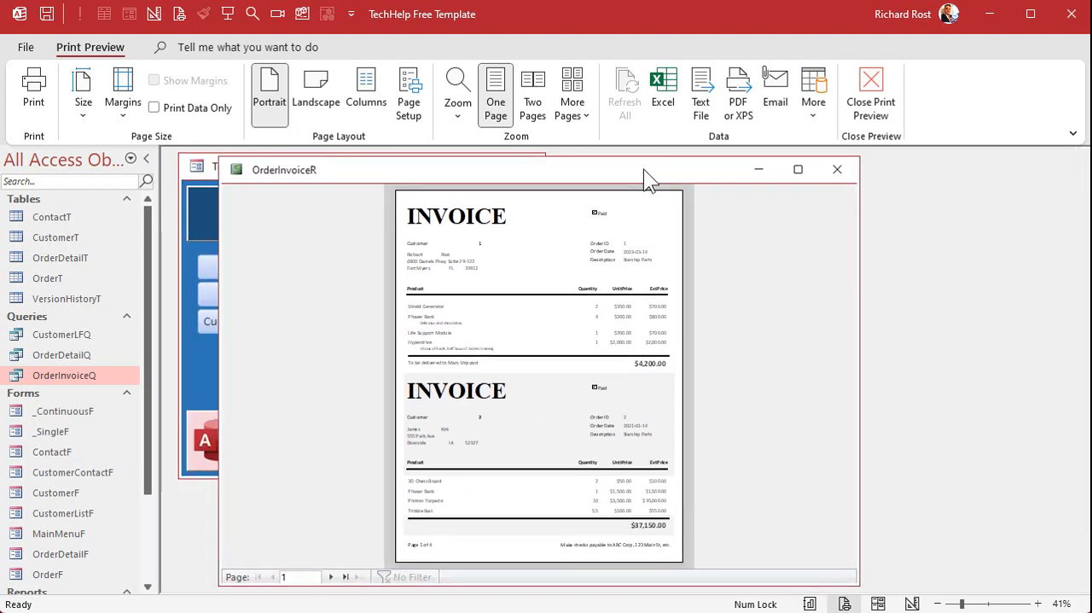
pyautogui.click(331, 577)
pyautogui.click(629, 288)
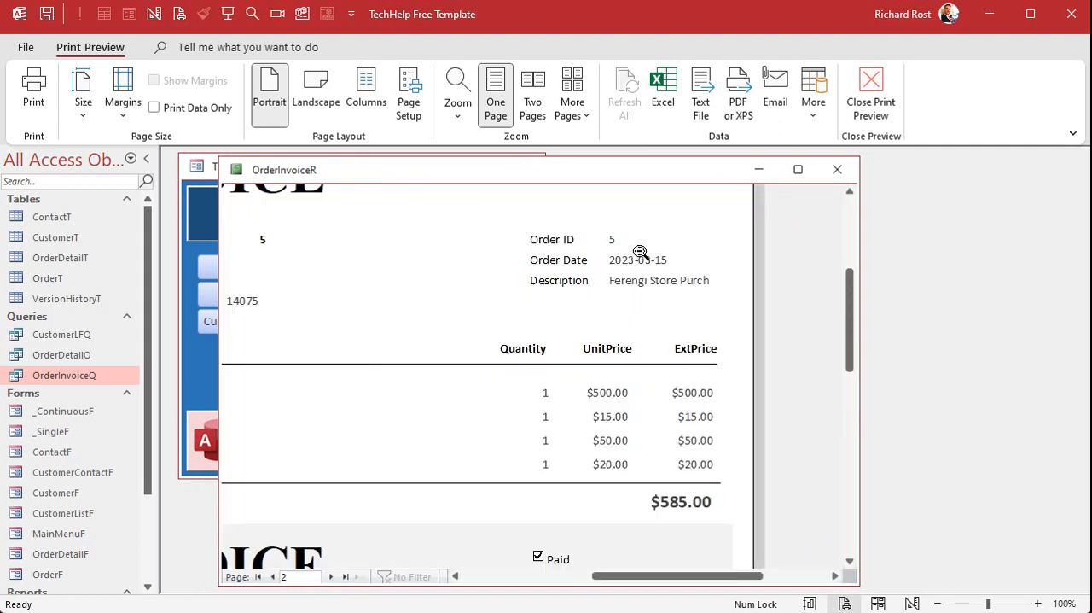
pyautogui.click(633, 245)
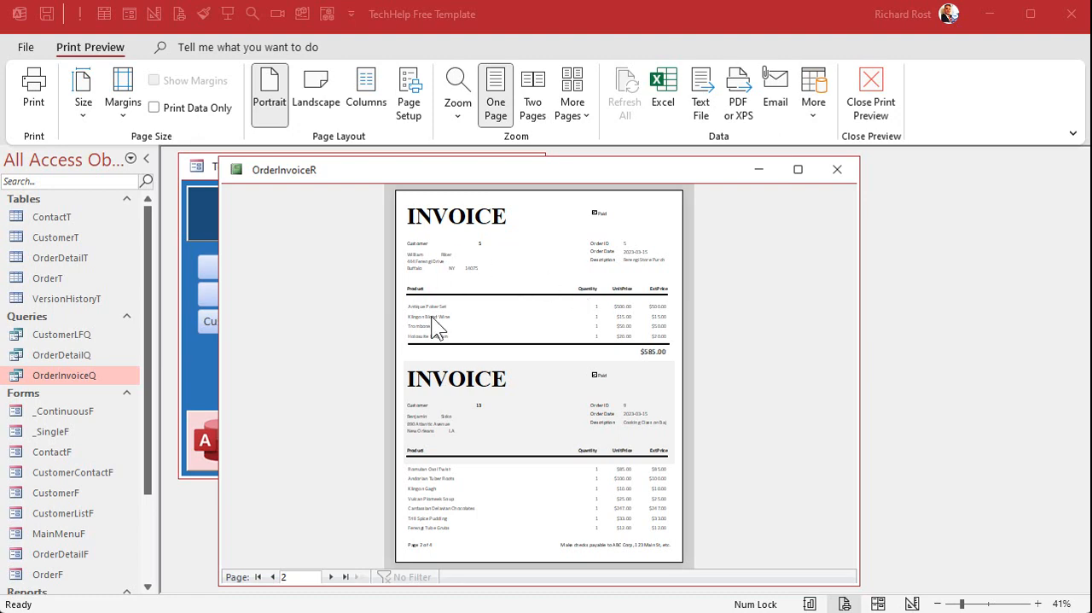
# Return the report to Design View and set the OrderID Footer's Force New Page property to After Section.
pyautogui.rightClick(525, 171)
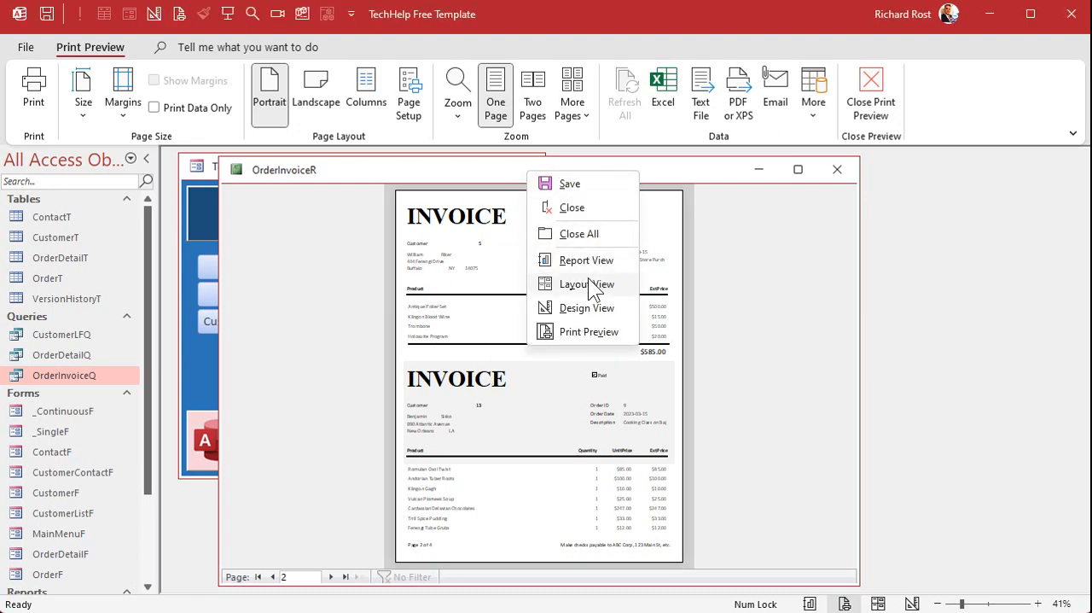
pyautogui.click(588, 310)
pyautogui.scroll(-5, 544, 298)
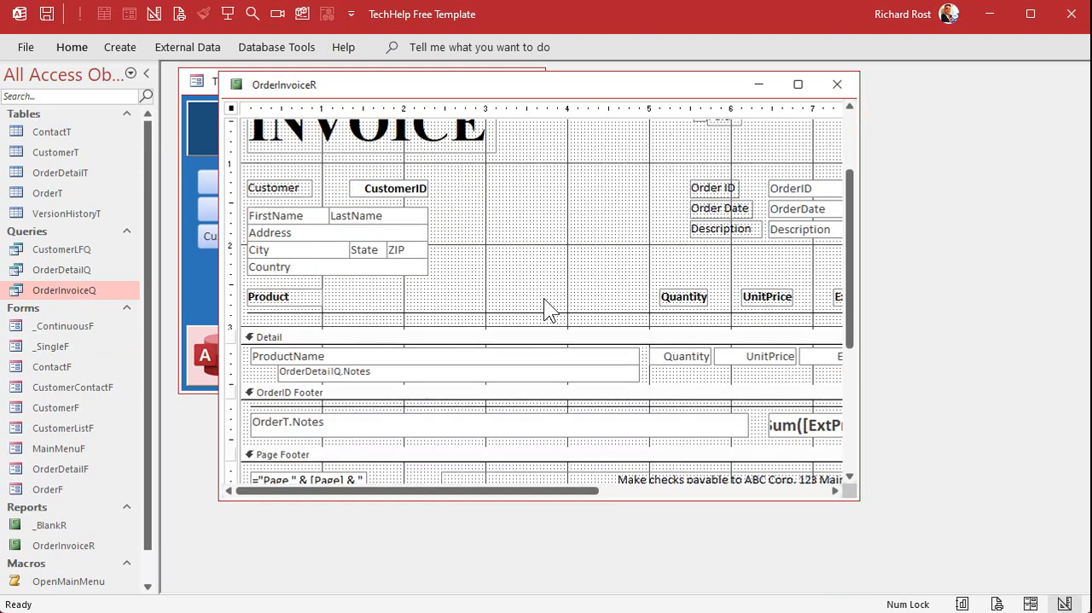
pyautogui.click(294, 230)
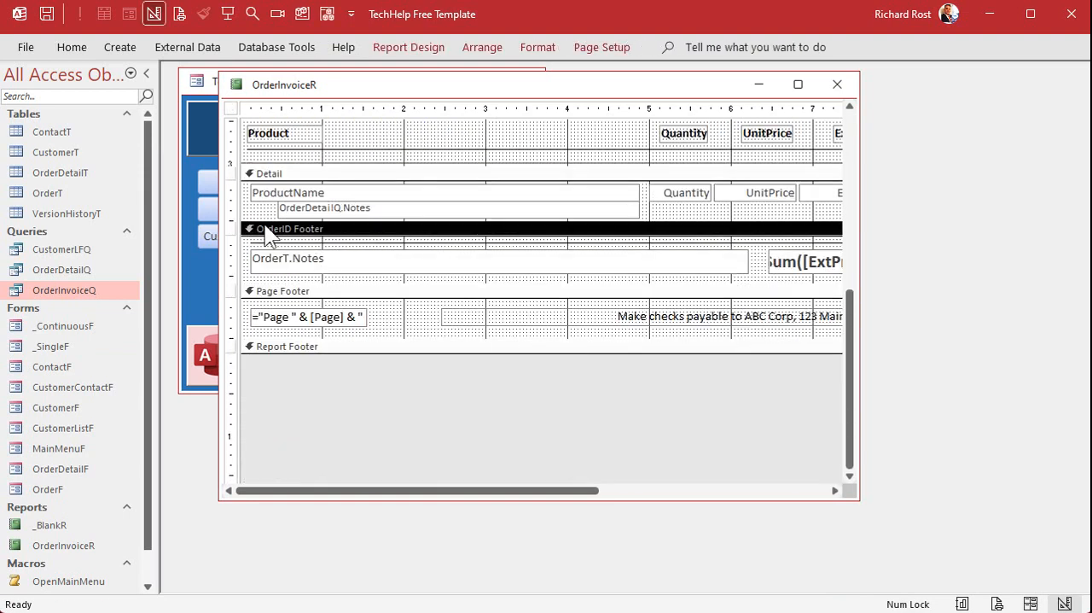
pyautogui.doubleClick(348, 229)
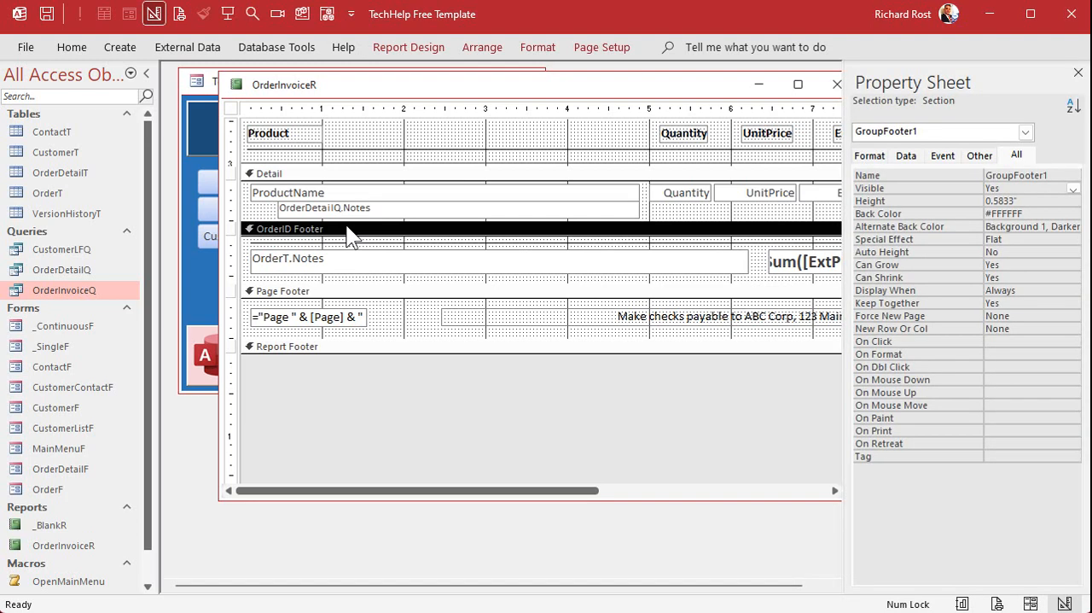
pyautogui.click(1026, 316)
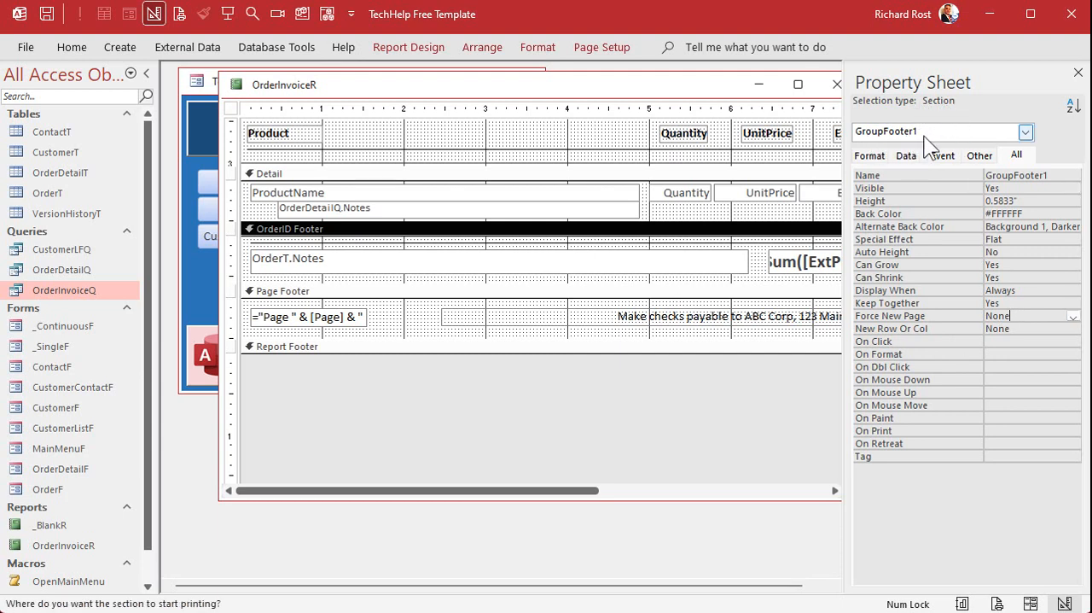
pyautogui.click(1074, 315)
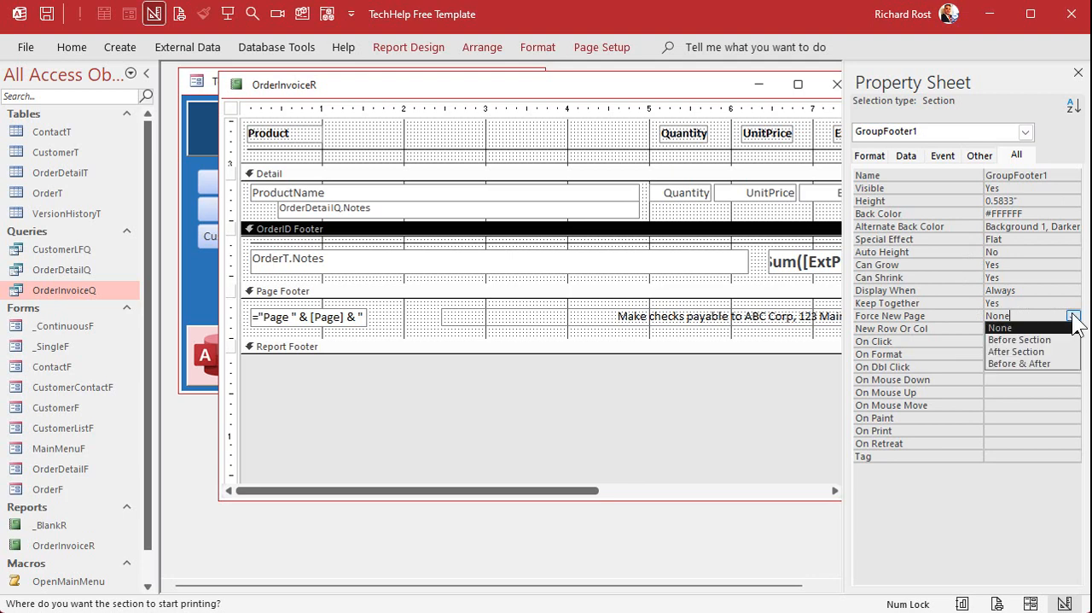
pyautogui.click(1067, 351)
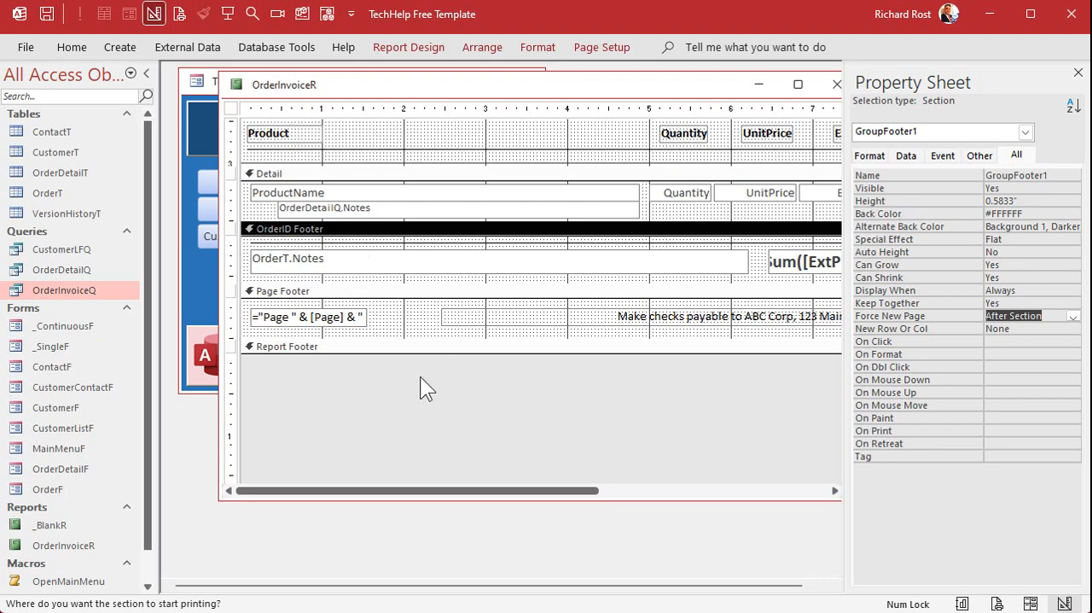
pyautogui.click(1077, 74)
# Close the report design, preview the invoices again from the Orders form, and check each page through page 4.
pyautogui.click(844, 89)
pyautogui.click(599, 121)
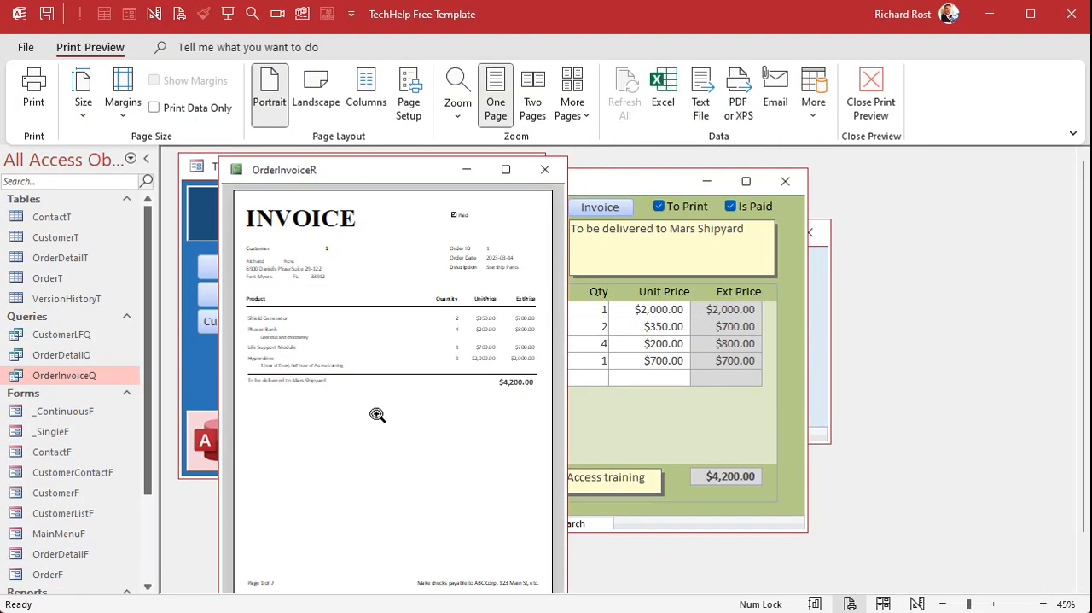
pyautogui.moveTo(360, 179); pyautogui.dragTo(355, 170)
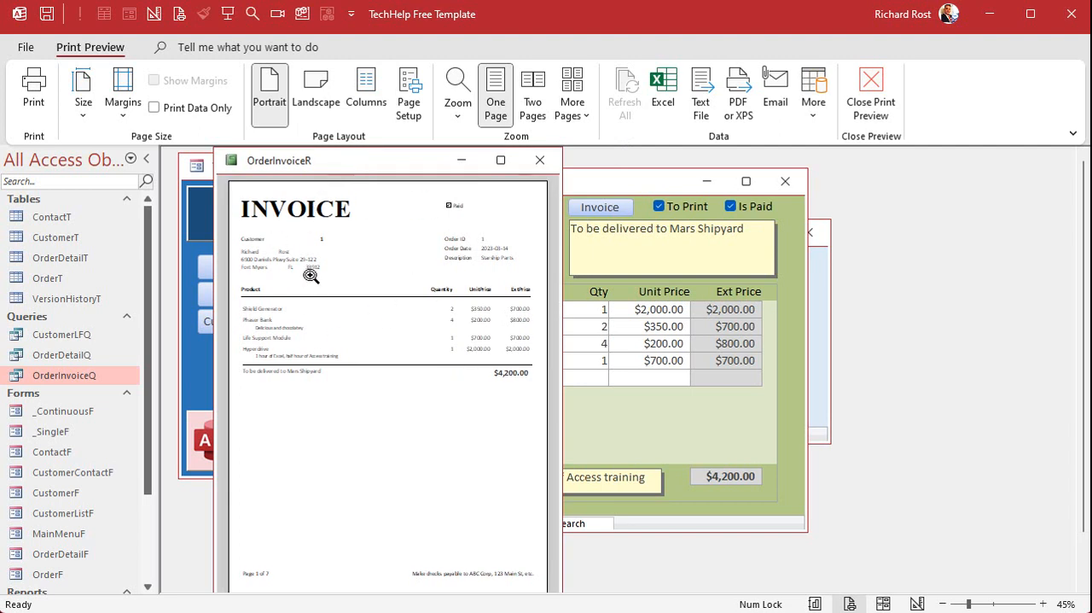
pyautogui.doubleClick(109, 47)
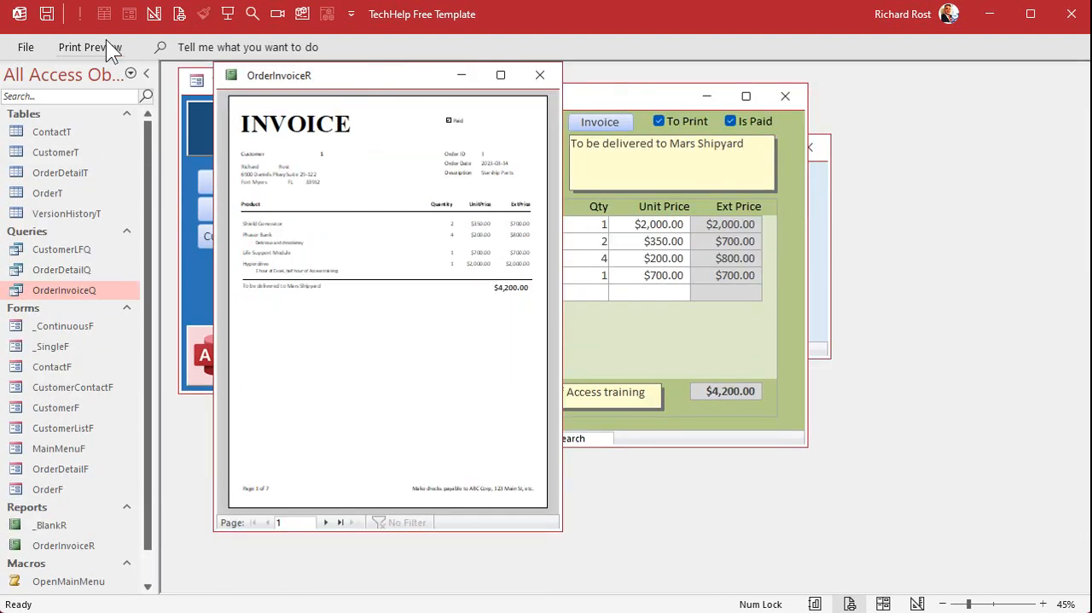
pyautogui.click(327, 522)
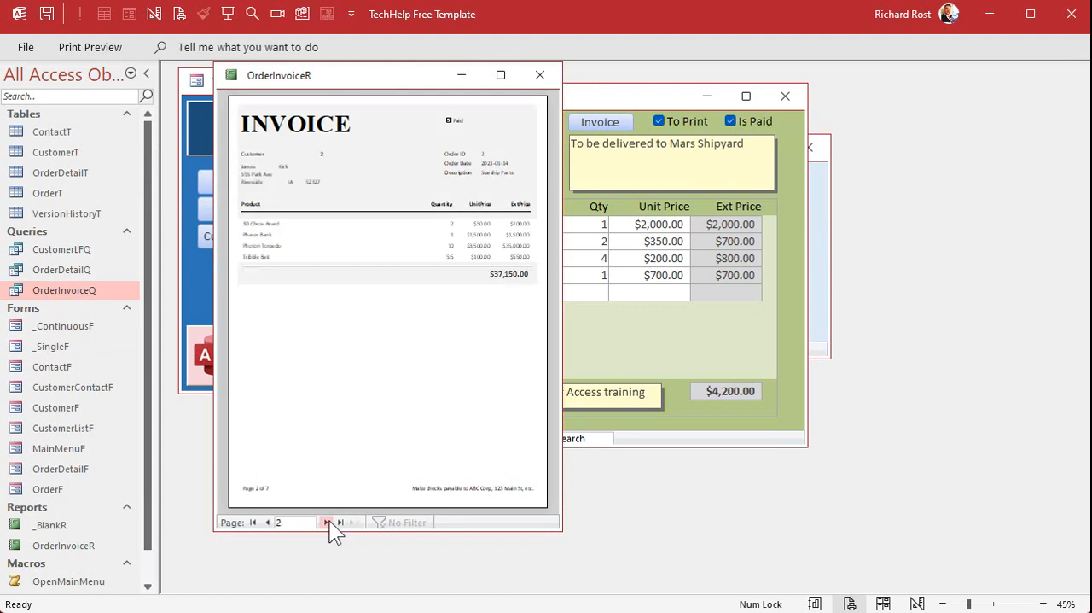
pyautogui.click(327, 523)
pyautogui.click(327, 522)
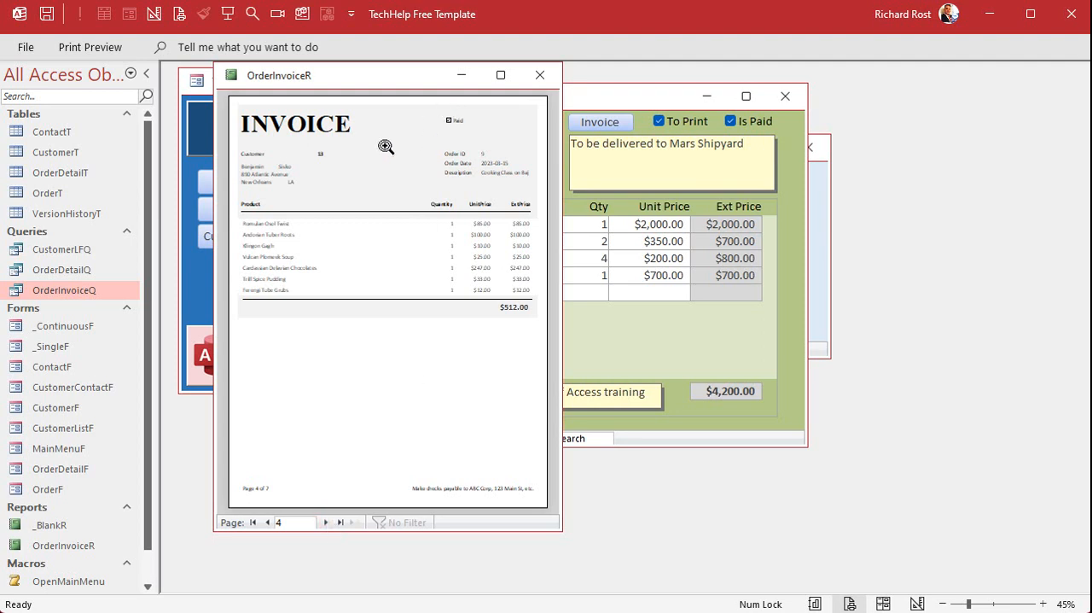
# Return the invoice report to Design View, widen its window, and set the OrderID Header's Alternate Back Color to No Color.
pyautogui.rightClick(386, 83)
pyautogui.click(429, 214)
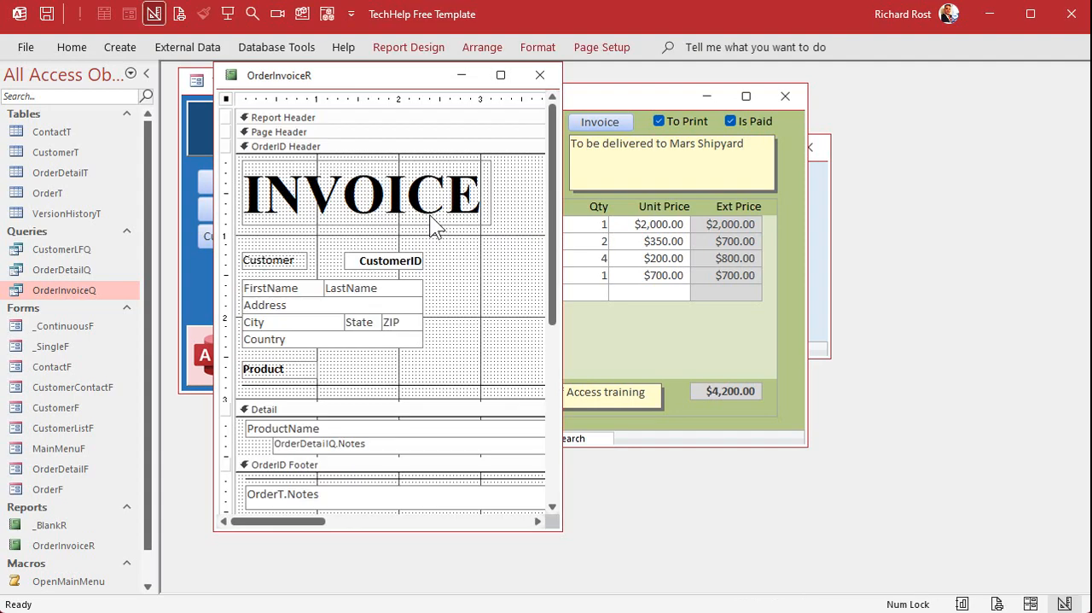
pyautogui.moveTo(563, 531); pyautogui.dragTo(851, 570)
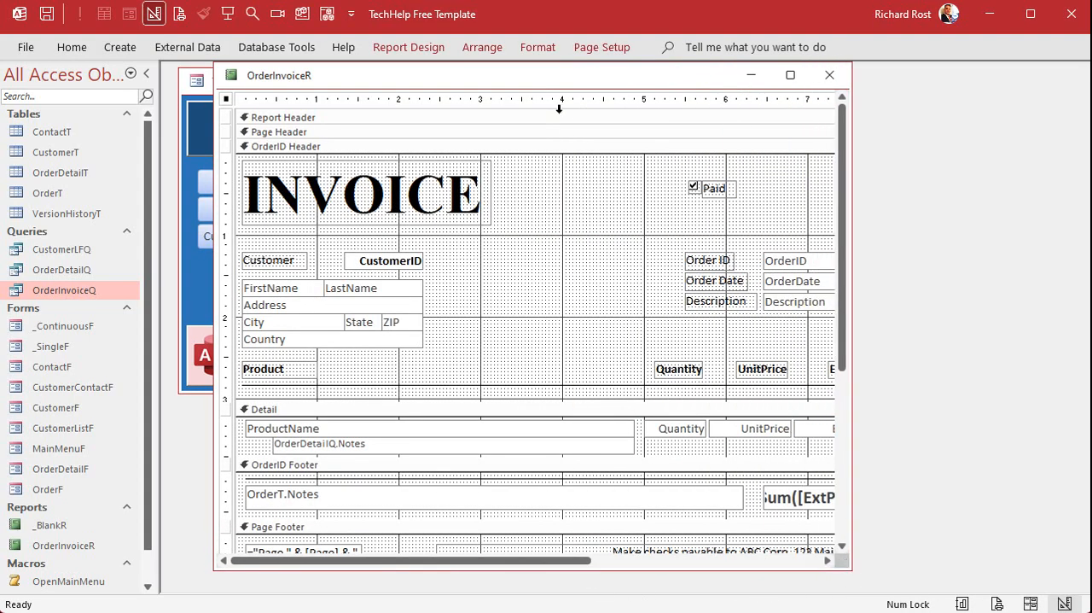
pyautogui.click(504, 147)
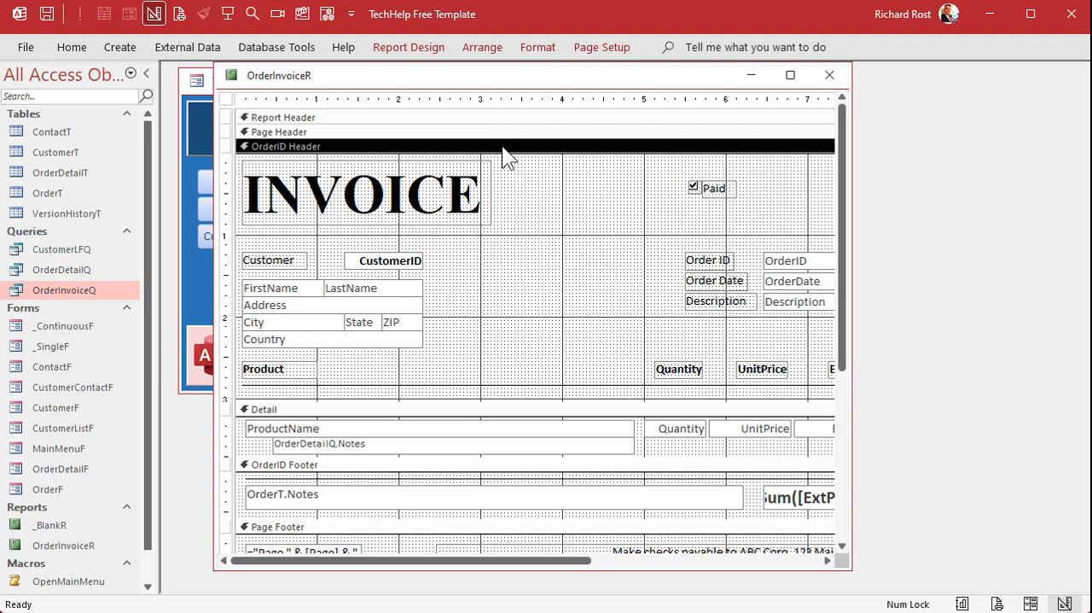
pyautogui.doubleClick(502, 147)
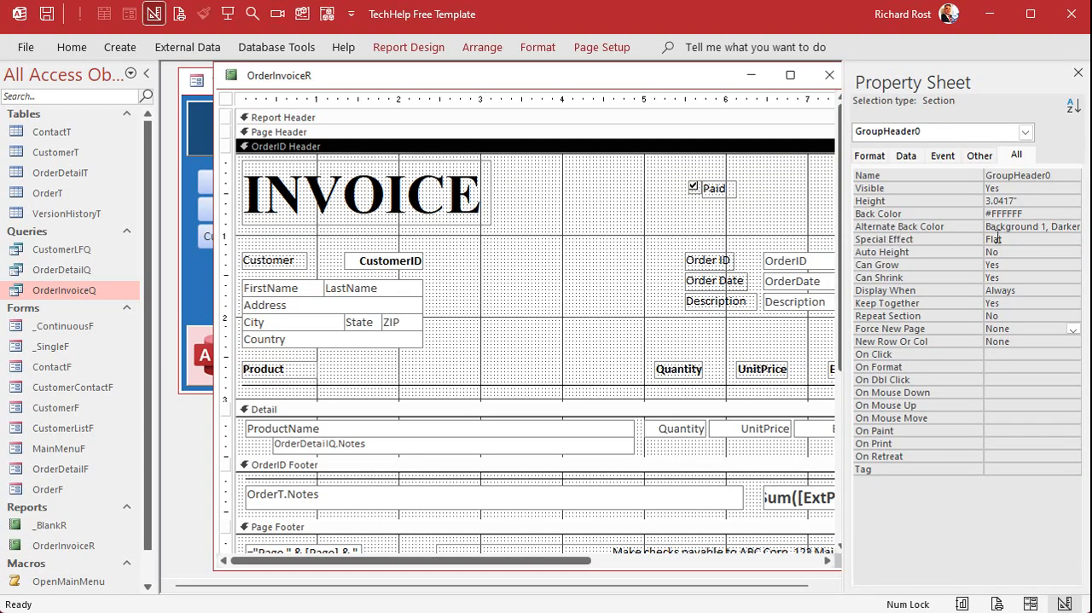
pyautogui.click(1022, 226)
pyautogui.click(1059, 227)
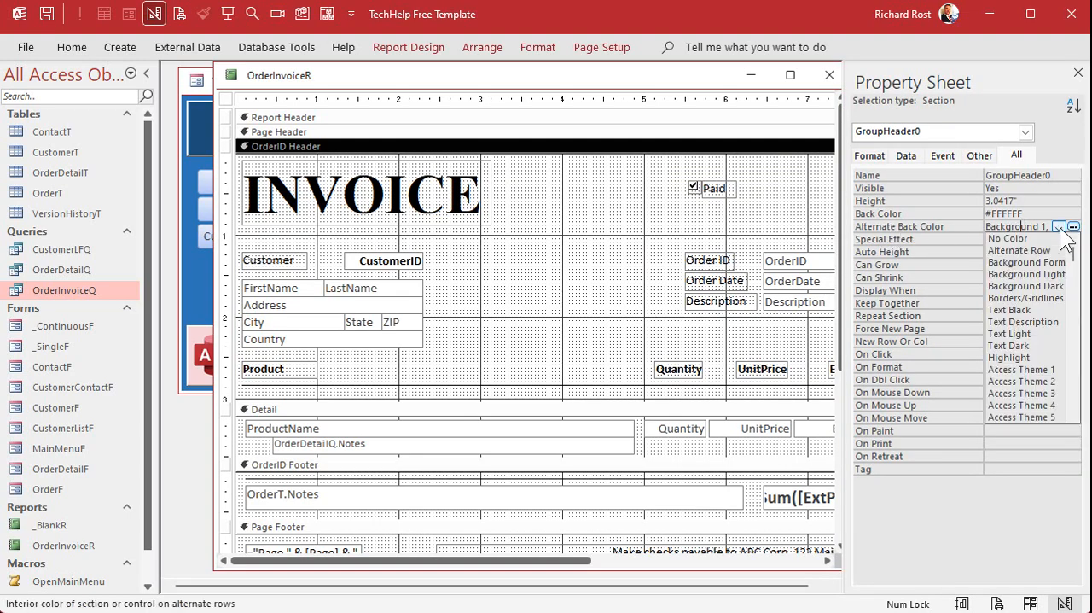
pyautogui.click(1059, 239)
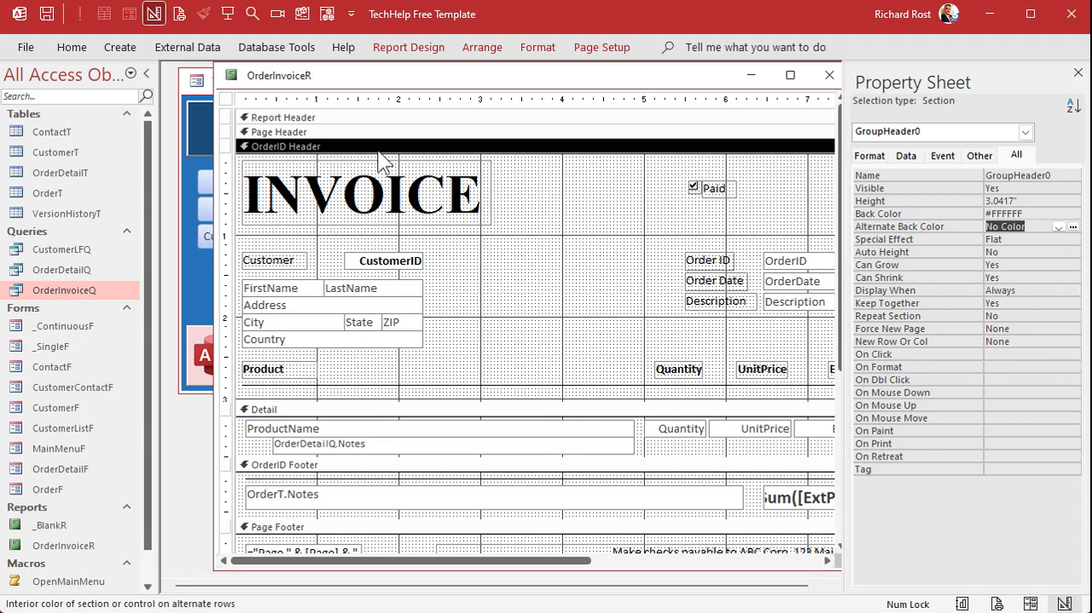
# Set the OrderID Footer's Alternate Back Color to No Color and close the section properties.
pyautogui.click(326, 465)
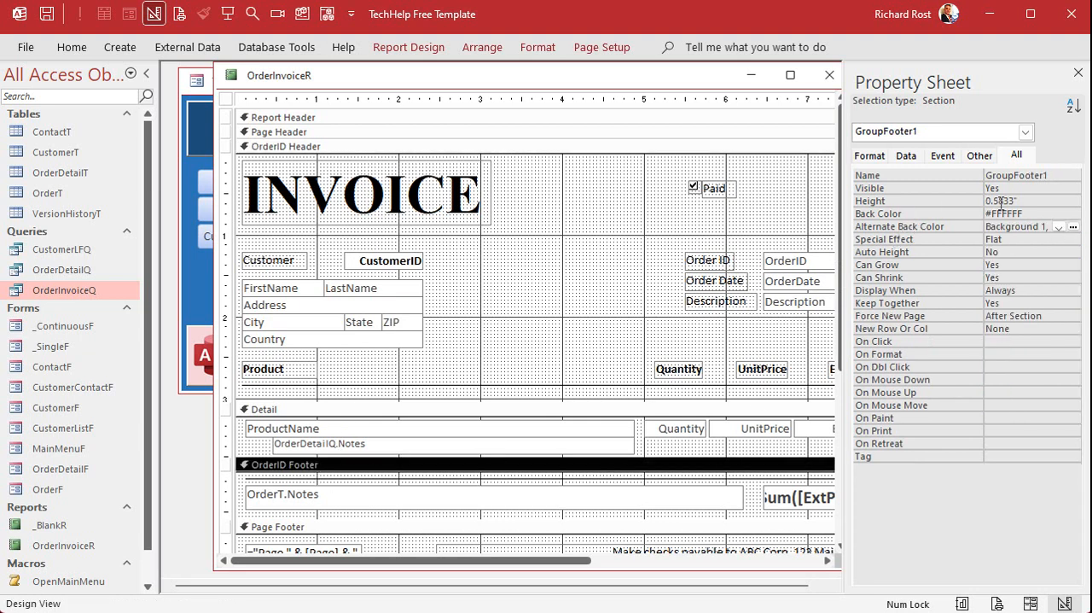
pyautogui.click(1058, 227)
pyautogui.click(1043, 239)
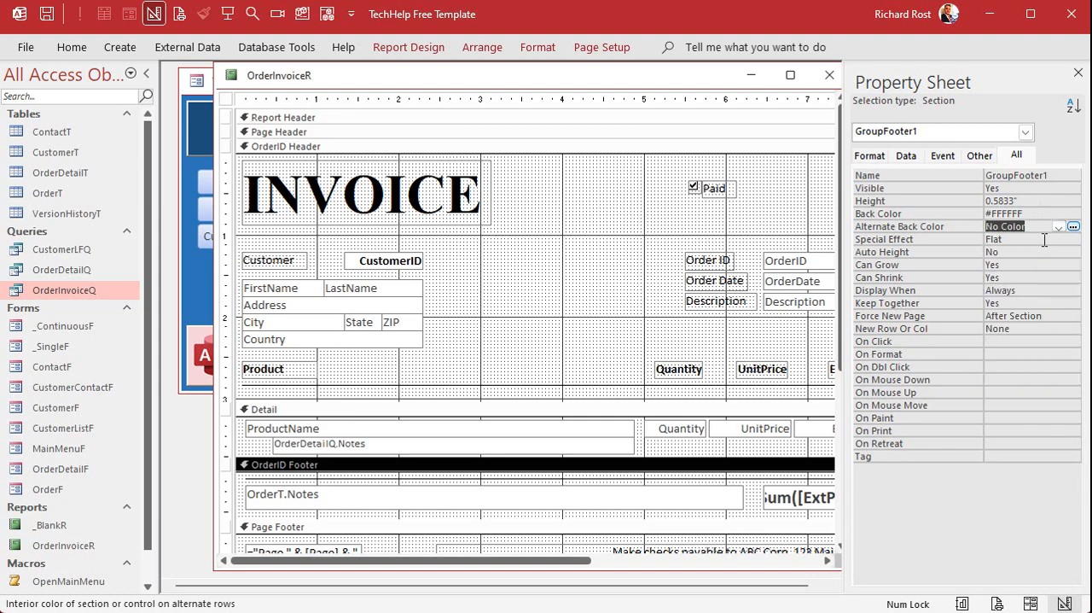
pyautogui.click(1079, 74)
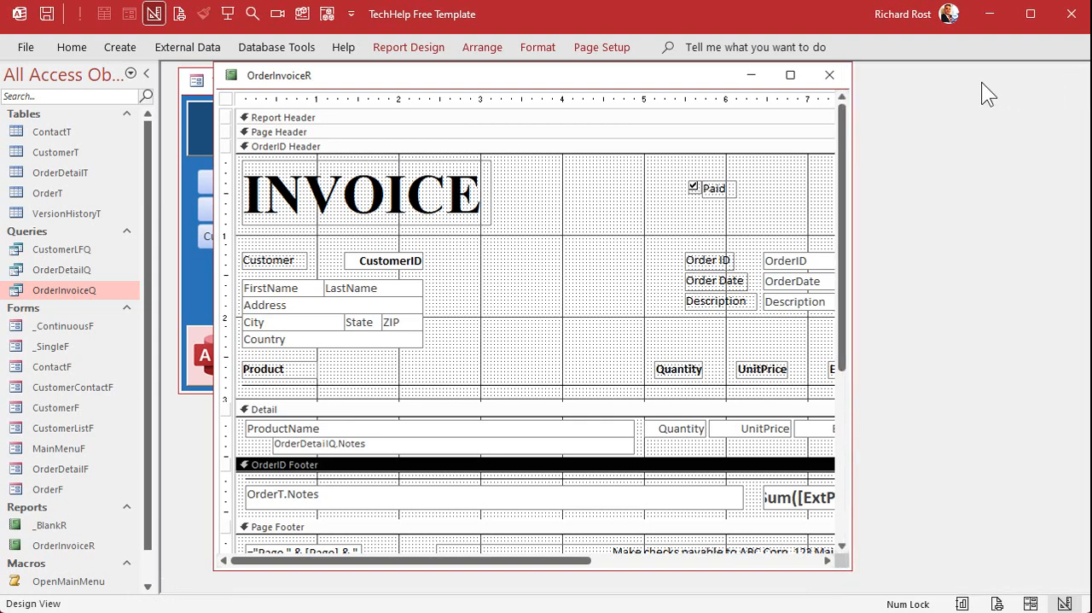
# Close and save the report design, preview the invoices from the Orders form, and check every page through page 7.
pyautogui.click(829, 75)
pyautogui.click(559, 404)
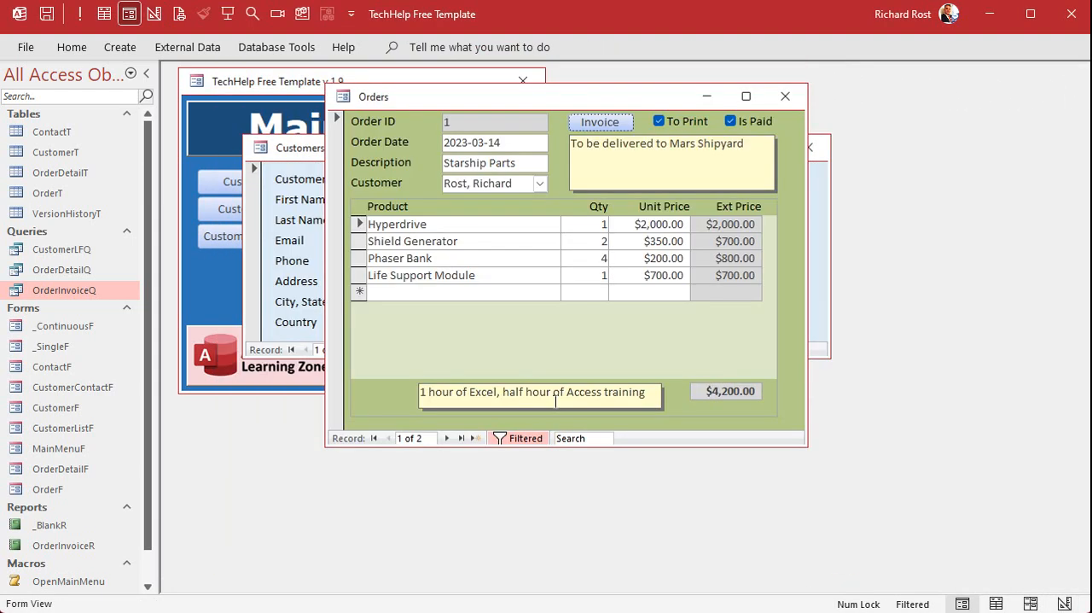
pyautogui.click(602, 122)
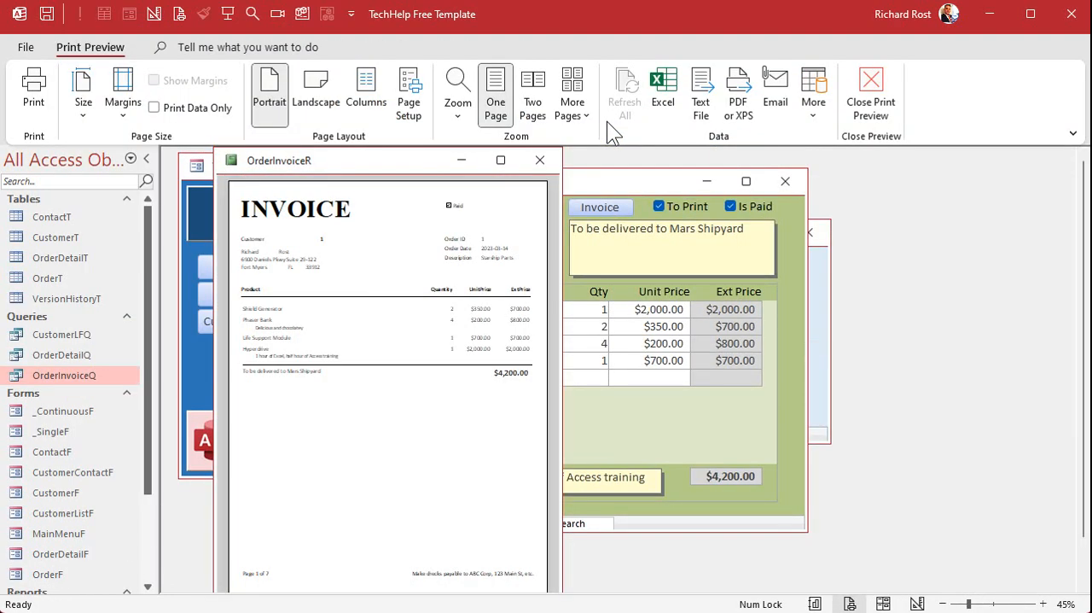
pyautogui.doubleClick(92, 43)
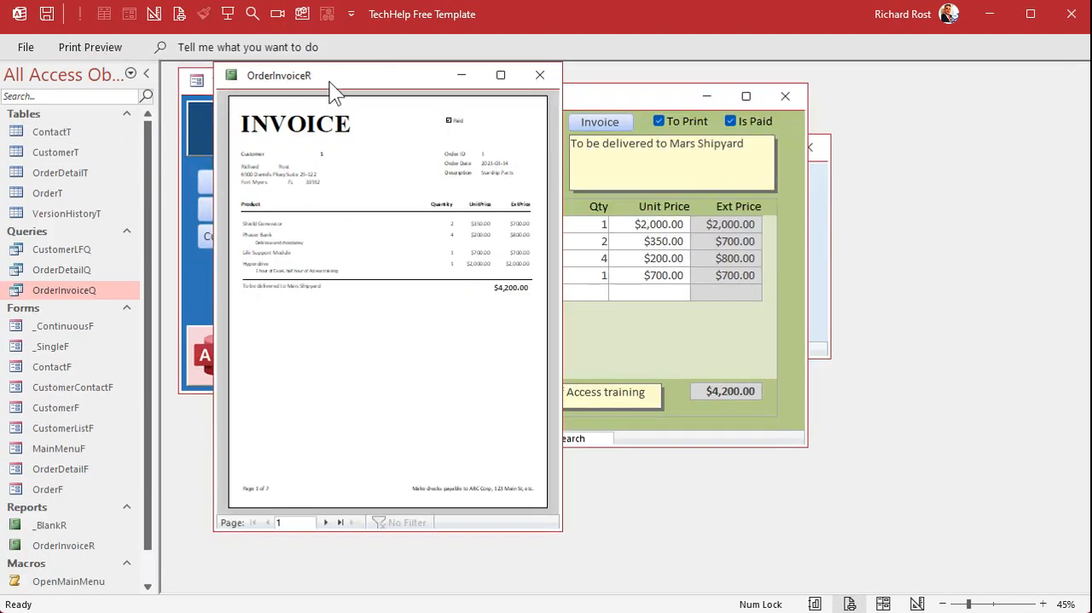
pyautogui.click(327, 522)
pyautogui.click(327, 522)
pyautogui.click(327, 522)
pyautogui.click(327, 522)
pyautogui.click(327, 523)
pyautogui.click(327, 522)
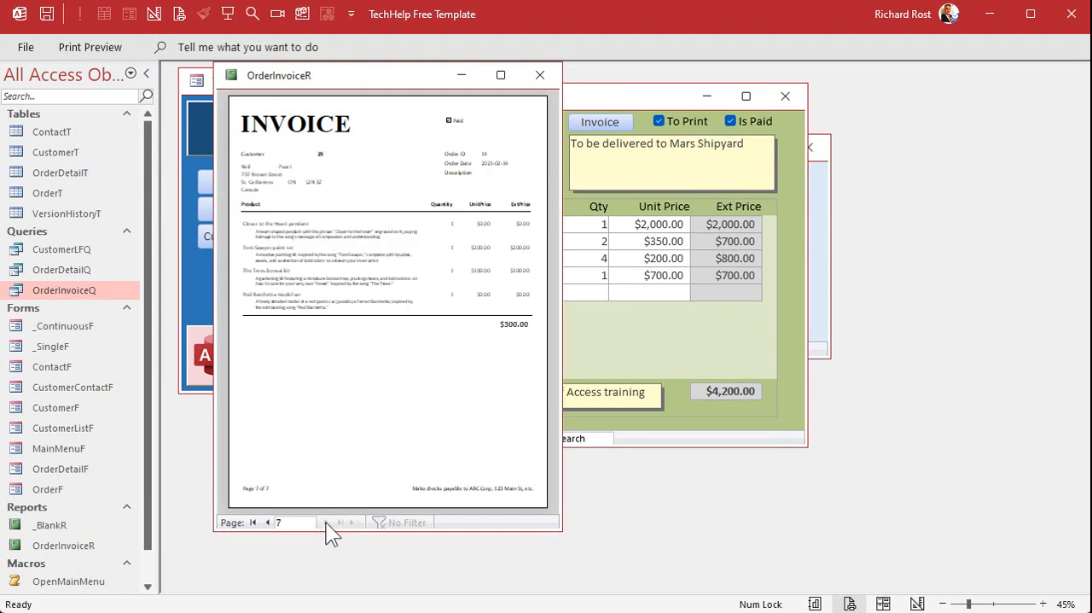
pyautogui.click(252, 523)
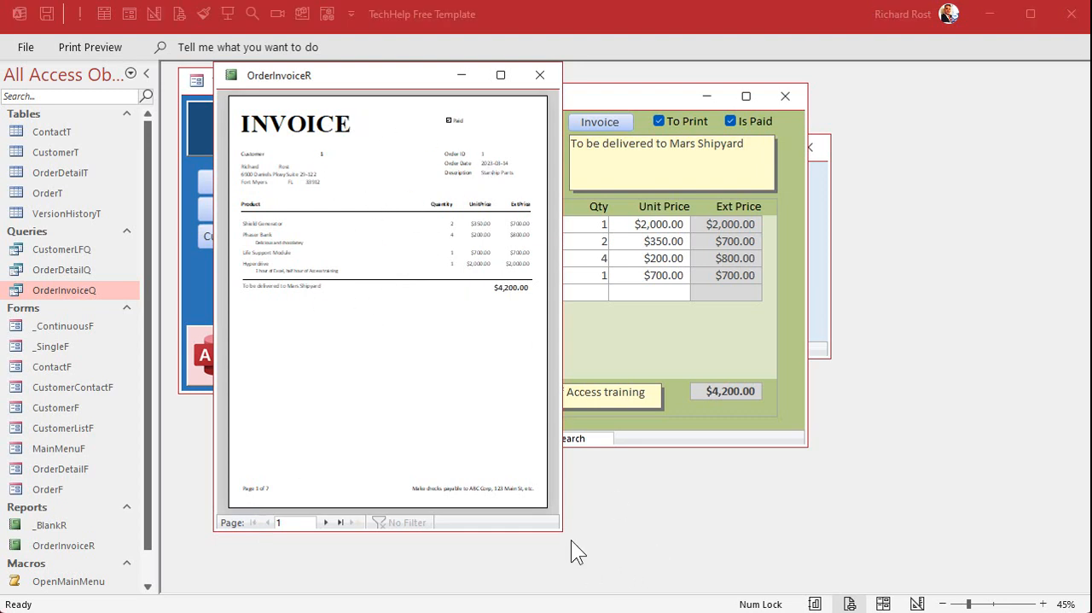
# Enlarge the invoice preview and examine the page numbering in the footers of pages 1 and 4.
pyautogui.moveTo(560, 526); pyautogui.dragTo(790, 581)
pyautogui.moveTo(843, 581); pyautogui.dragTo(858, 584)
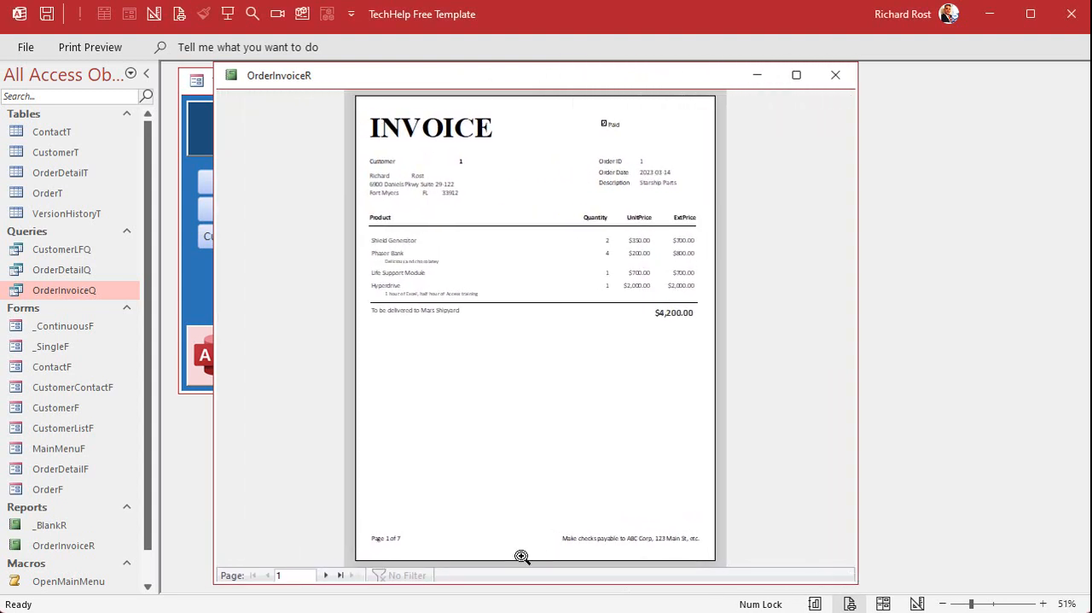
pyautogui.click(383, 551)
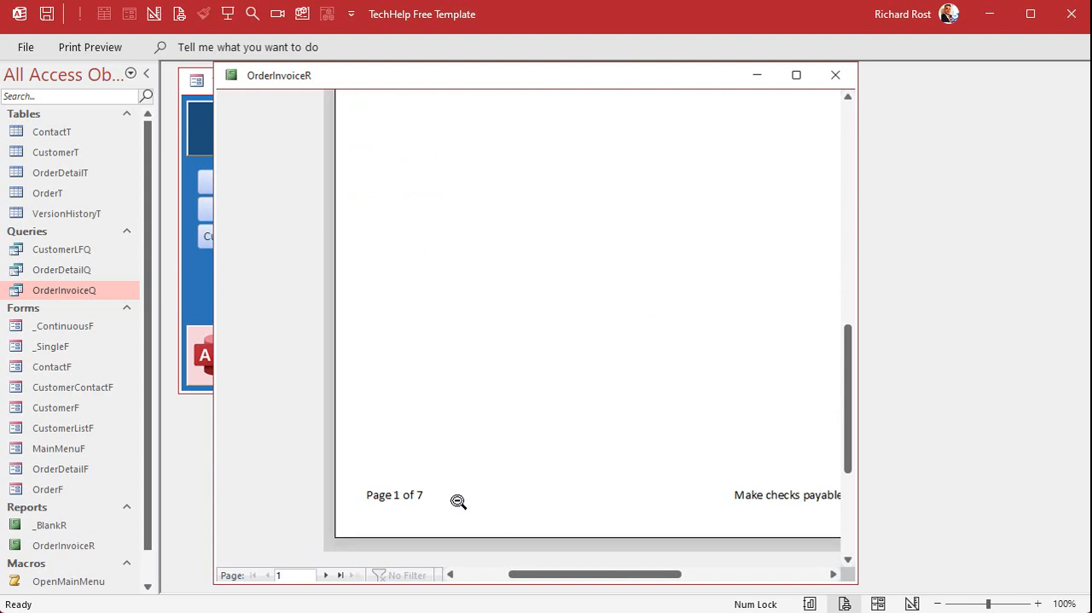
pyautogui.click(464, 493)
pyautogui.click(325, 574)
pyautogui.click(325, 574)
pyautogui.click(325, 574)
pyautogui.click(408, 557)
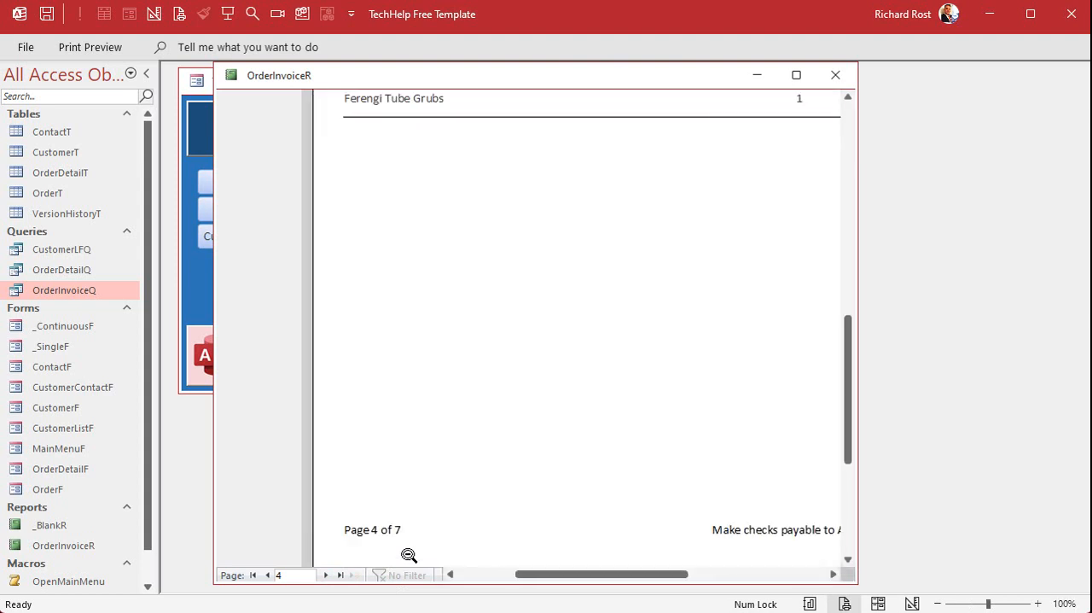
pyautogui.click(409, 555)
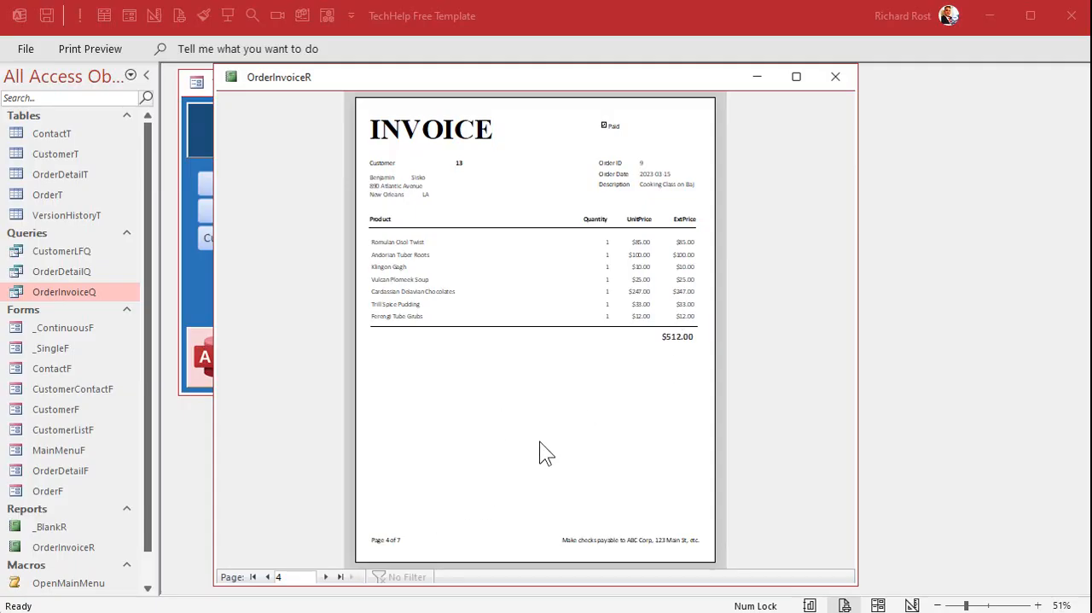
# In the report's Design View, widen the page number text box and shorten its expression to ="Page " & [Page].
pyautogui.rightClick(536, 77)
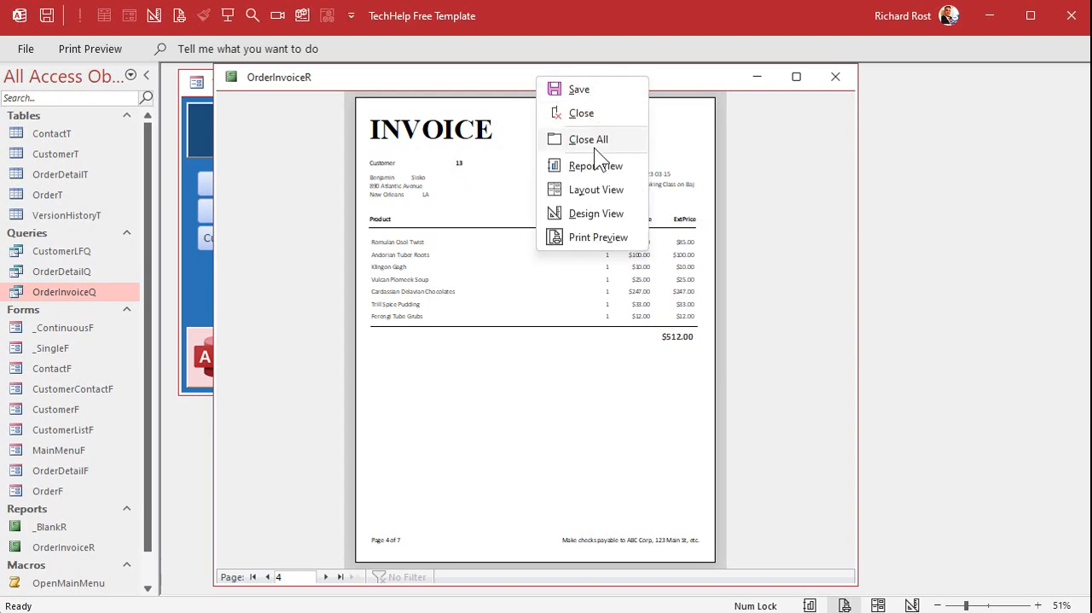
pyautogui.click(592, 218)
pyautogui.scroll(-5, 542, 316)
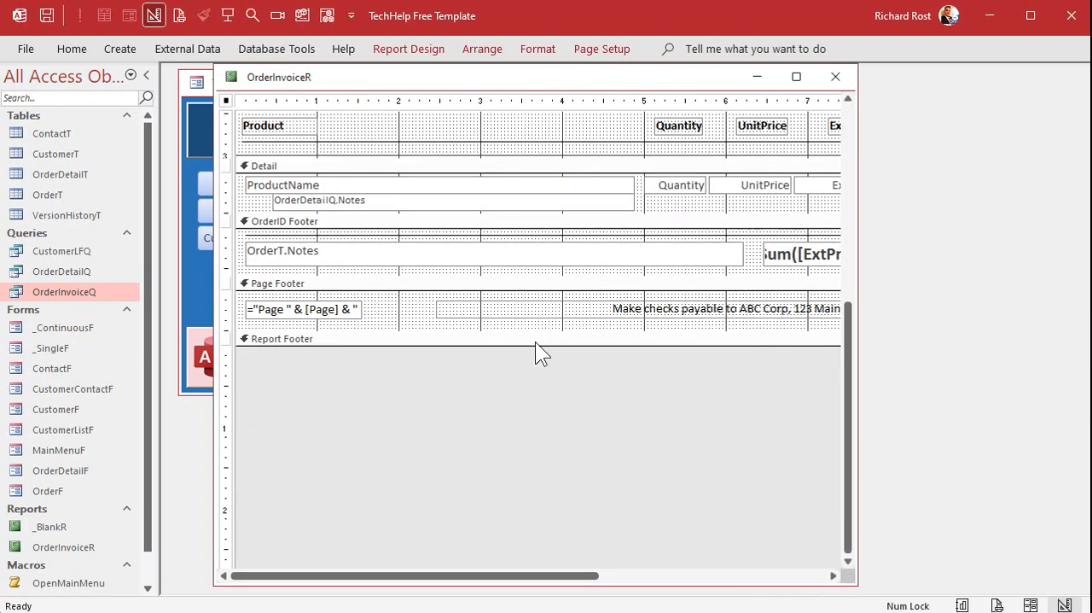
pyautogui.click(314, 312)
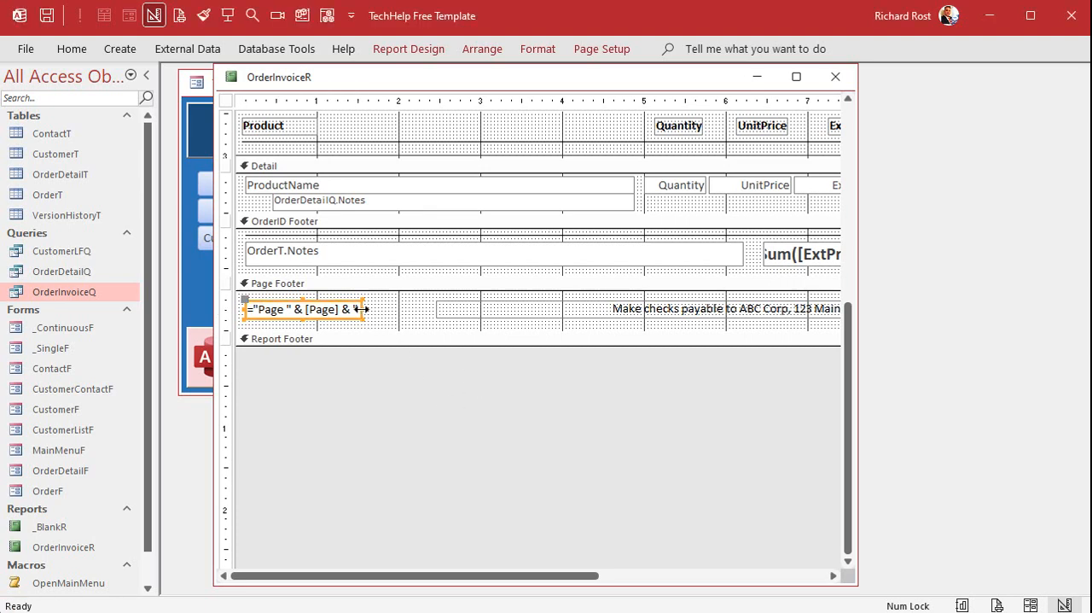
pyautogui.moveTo(364, 309); pyautogui.dragTo(510, 309)
pyautogui.press('Delete')
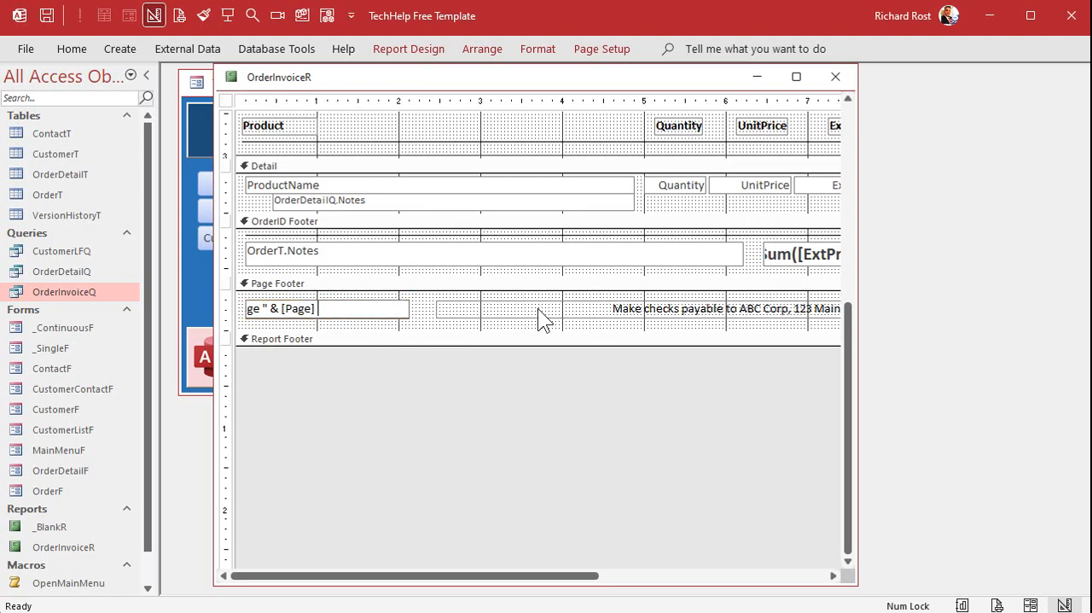
pyautogui.click(426, 309)
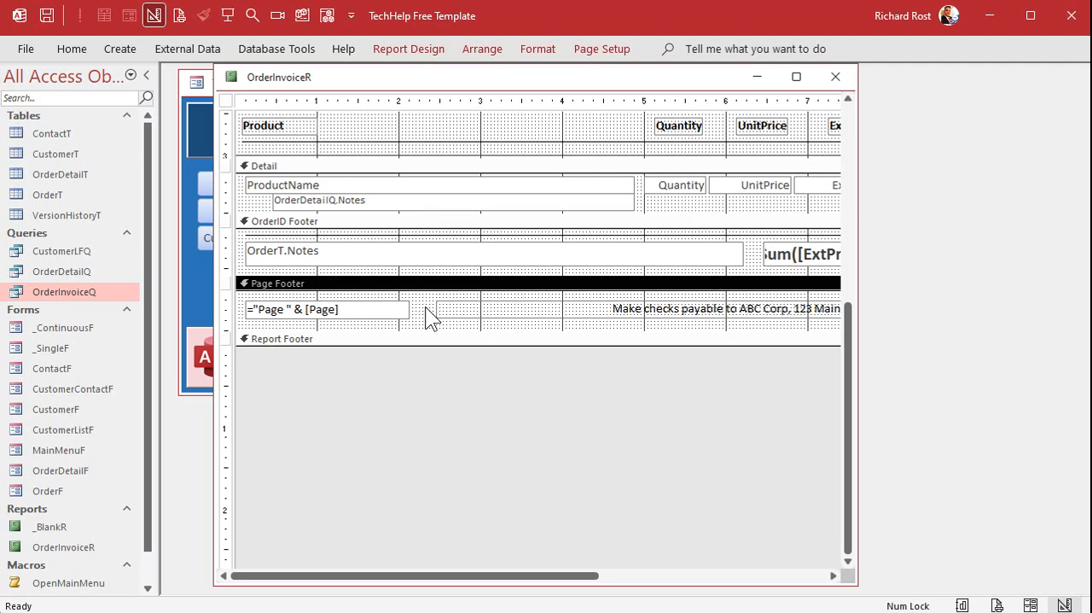
# Build a Format event procedure for the OrderID Header containing Page = 1, and close the code editor.
pyautogui.scroll(5, 411, 208)
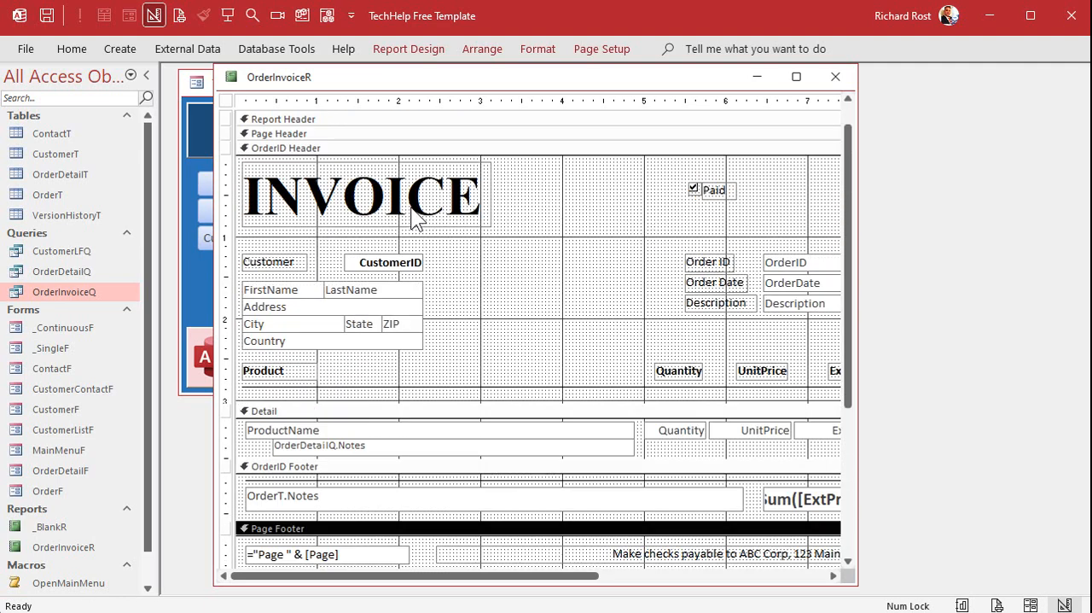
pyautogui.click(313, 152)
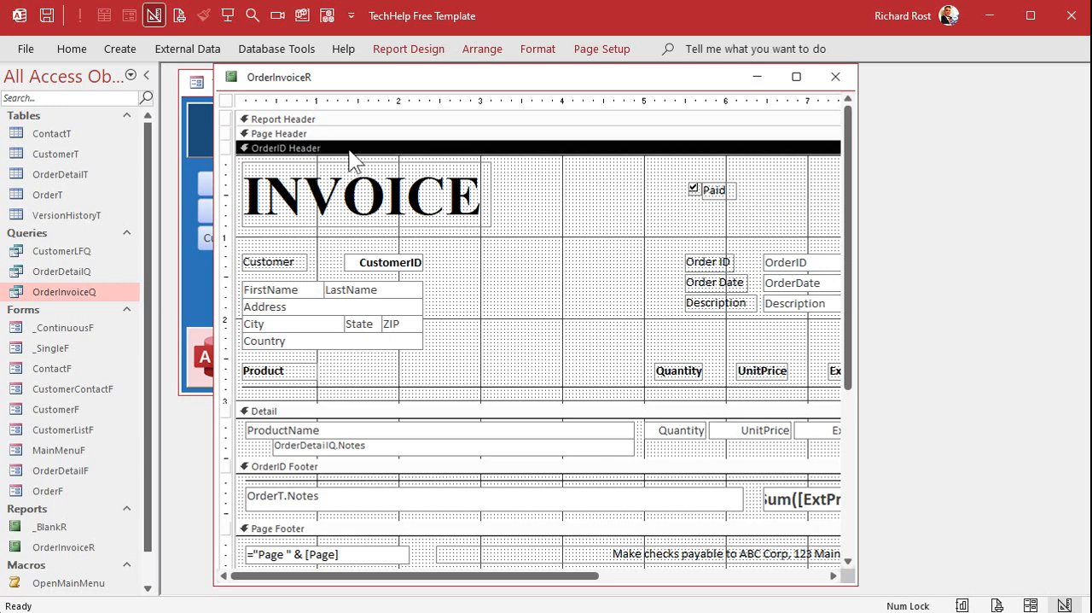
pyautogui.rightClick(299, 149)
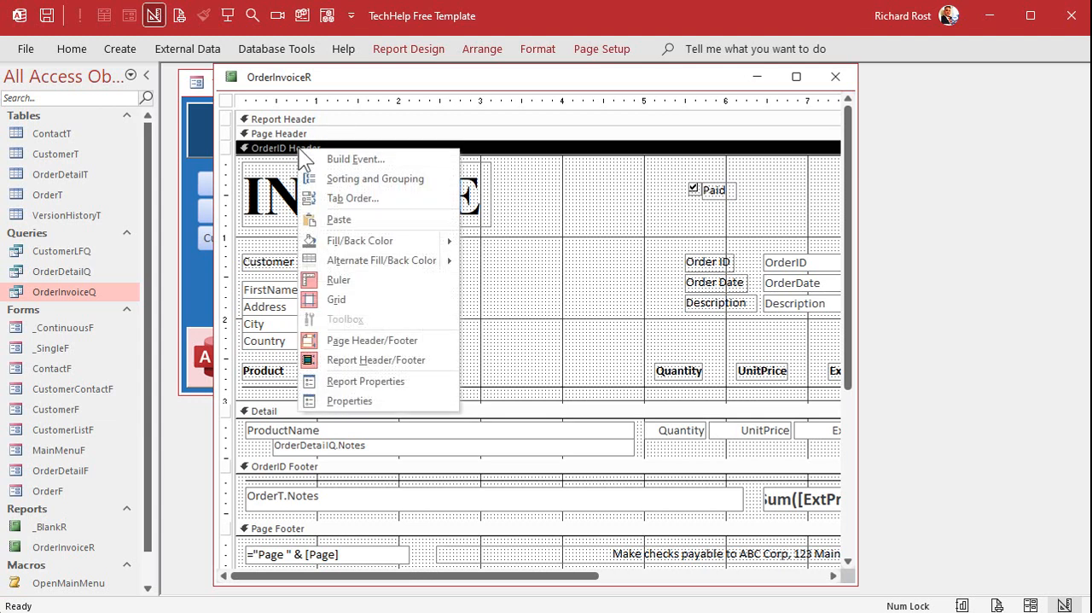
pyautogui.click(362, 162)
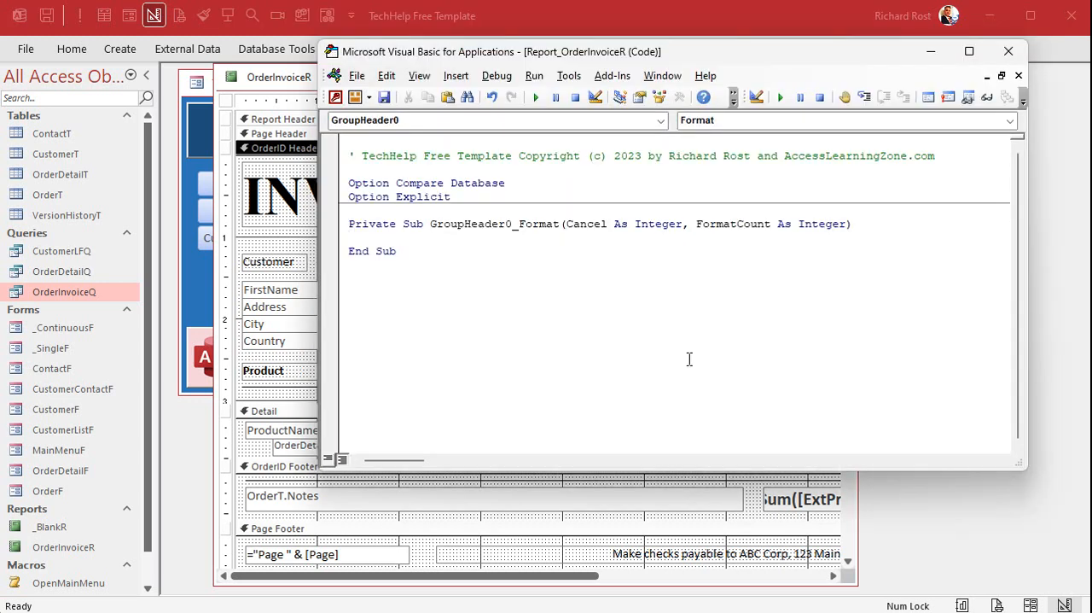
pyautogui.press('Return')
pyautogui.press('Tab')
pyautogui.write('page=1')
pyautogui.press('Down')
pyautogui.click(1004, 51)
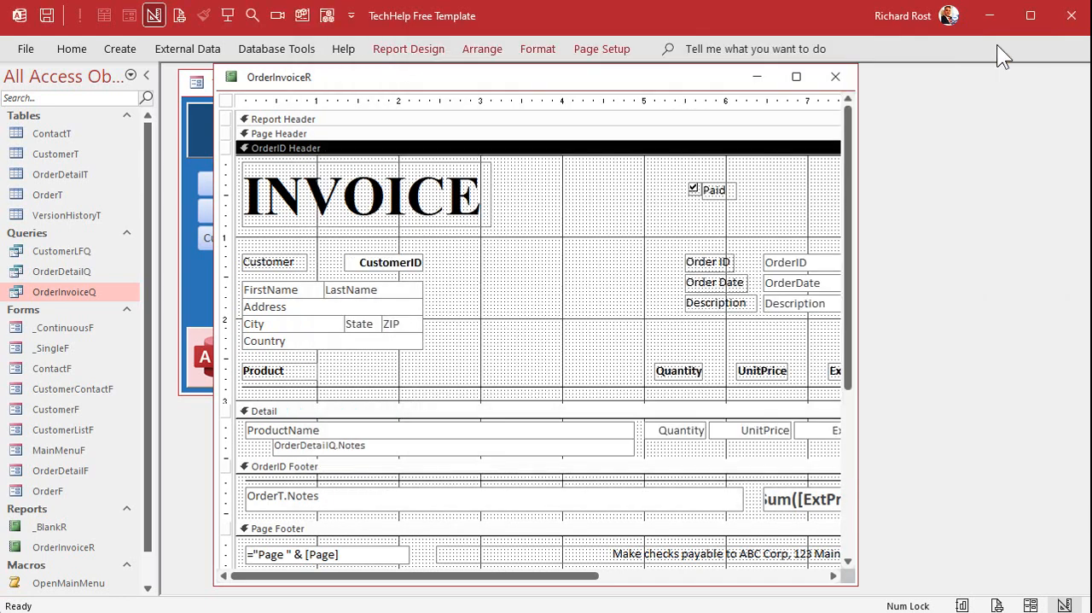
# Close and save the report, preview the invoices from the Orders form, check the footer page number on successive invoices, and close the preview.
pyautogui.click(838, 77)
pyautogui.click(607, 406)
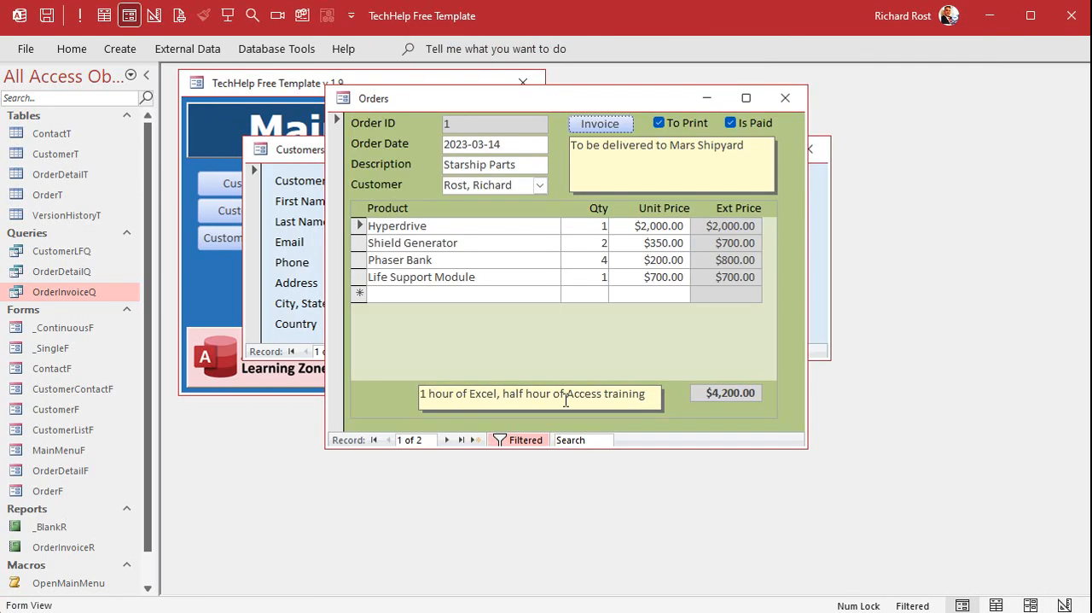
pyautogui.click(589, 121)
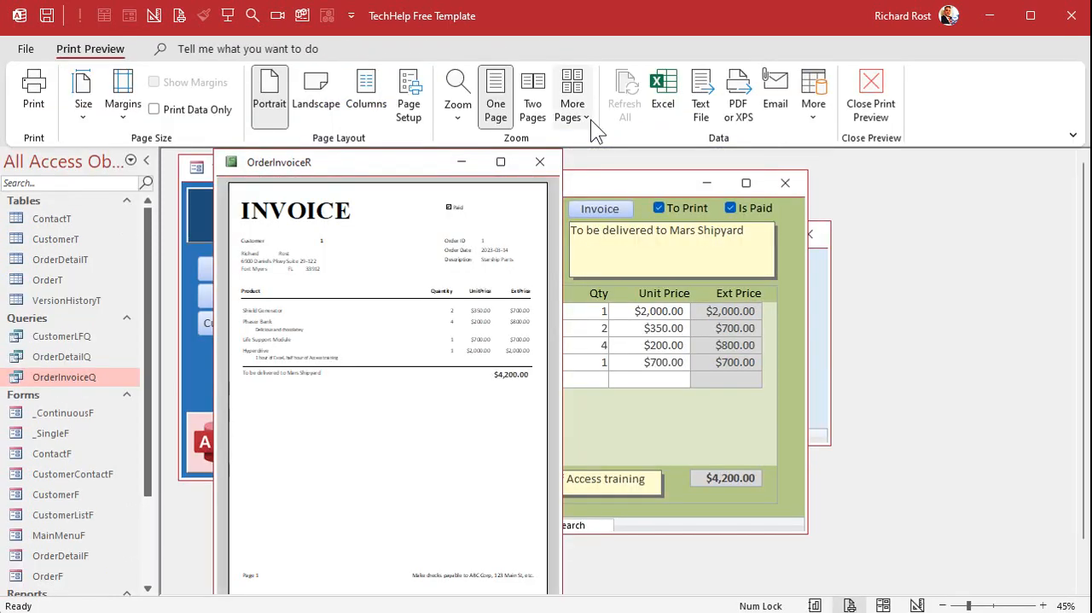
pyautogui.doubleClick(102, 48)
pyautogui.click(253, 506)
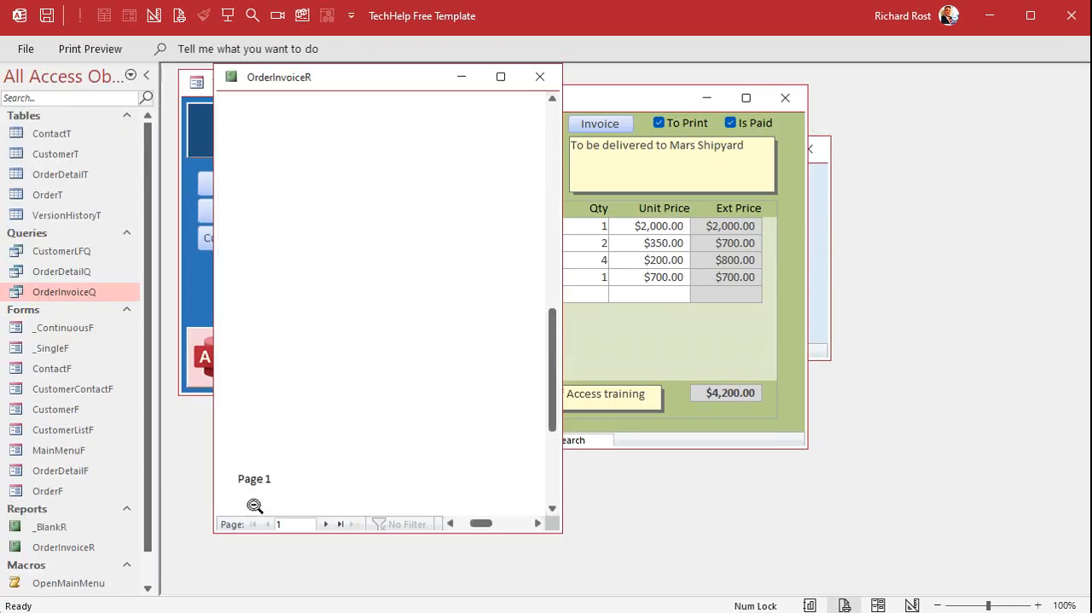
pyautogui.click(327, 524)
pyautogui.click(327, 524)
pyautogui.click(327, 524)
pyautogui.click(327, 524)
pyautogui.click(541, 77)
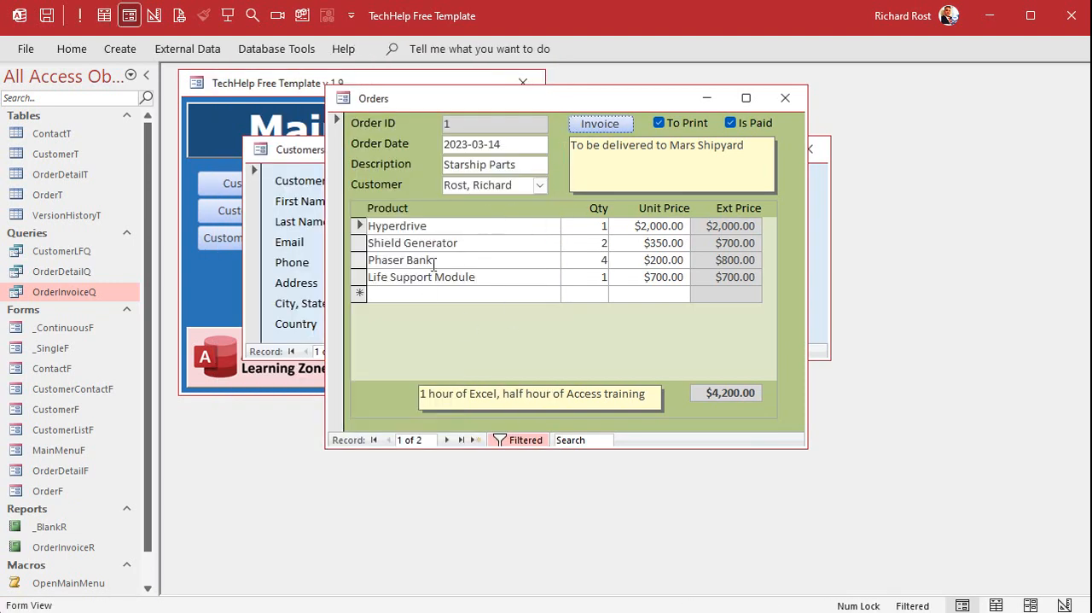
# Append three pasted copies of order 1's four line items to the order, and preview the invoice before closing it.
pyautogui.click(359, 225)
pyautogui.moveTo(359, 251); pyautogui.dragTo(359, 285)
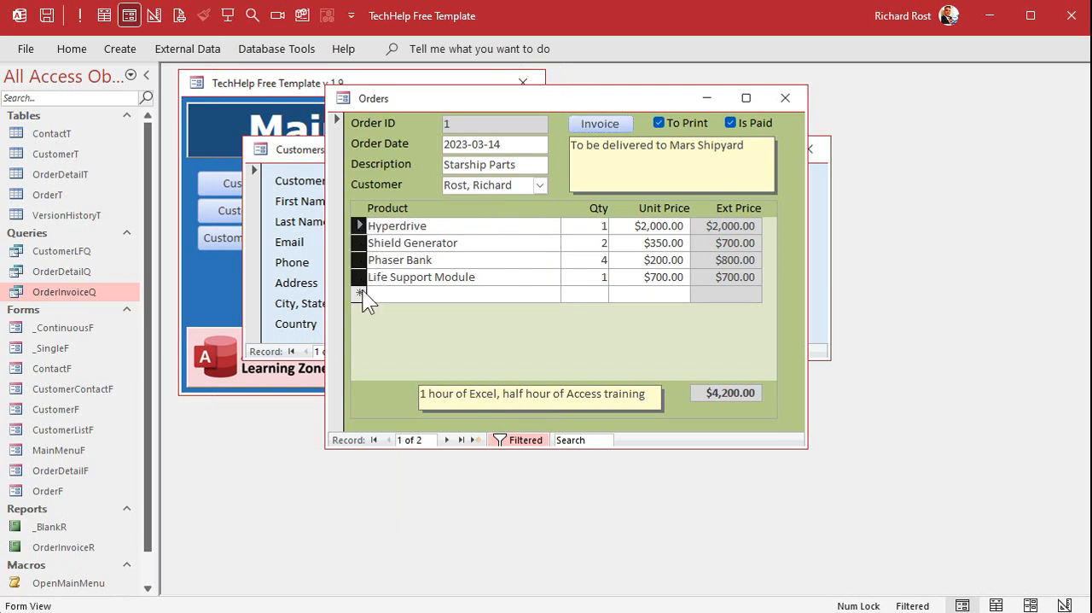
pyautogui.click(360, 294)
pyautogui.hotkey('ctrl', 'v')
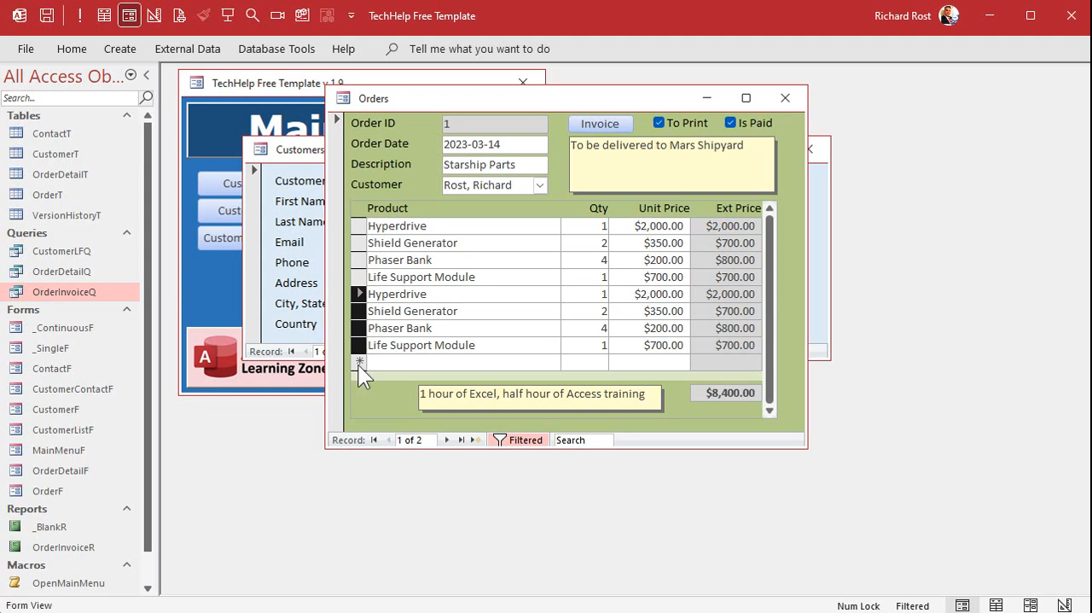
pyautogui.click(357, 365)
pyautogui.hotkey('ctrl', 'v')
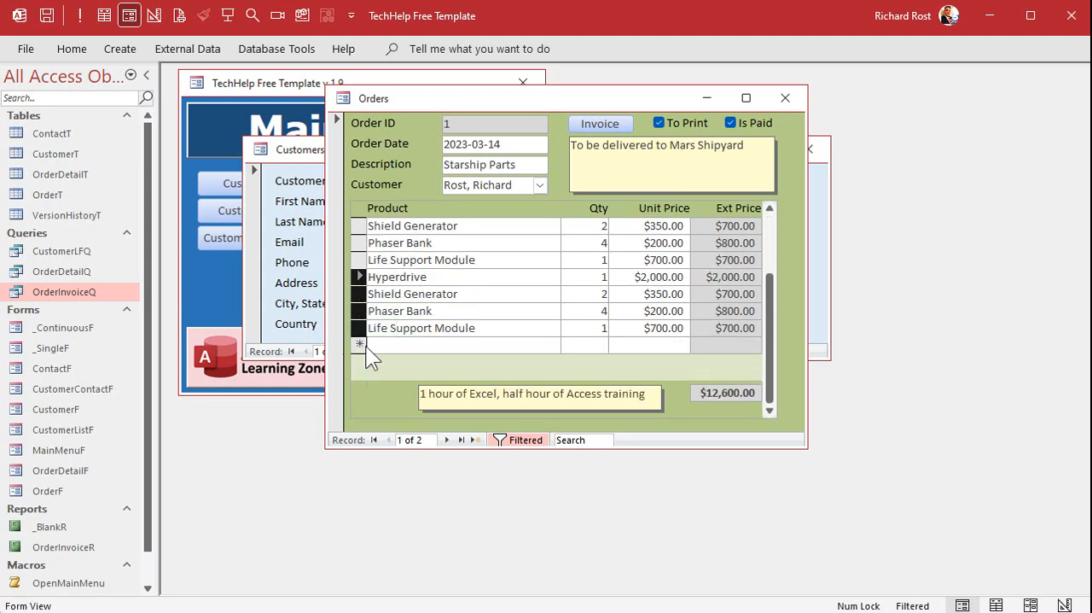
pyautogui.click(359, 344)
pyautogui.hotkey('ctrl', 'v')
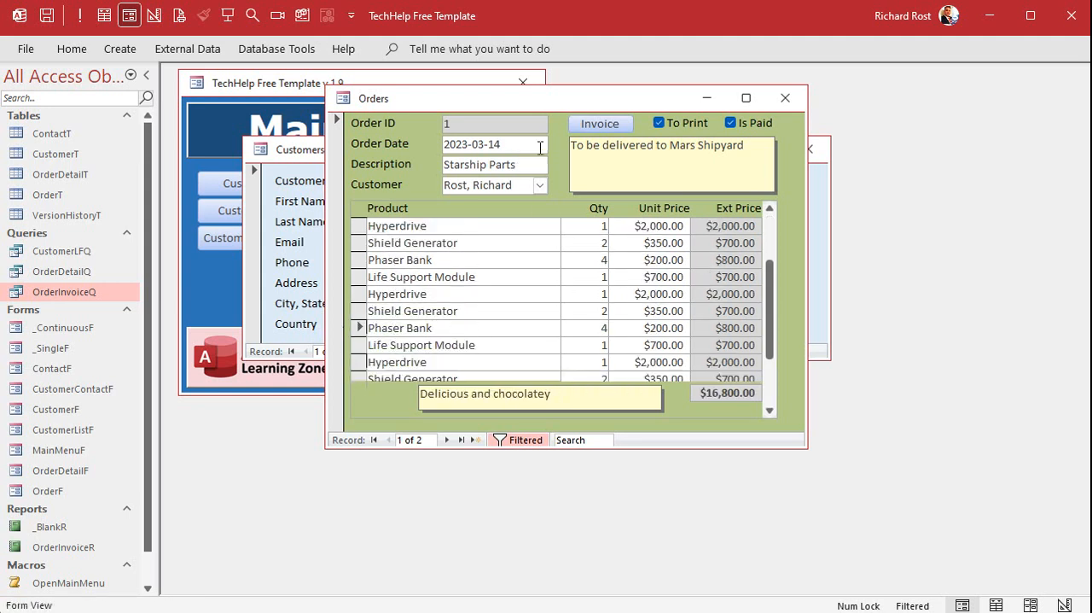
pyautogui.click(600, 124)
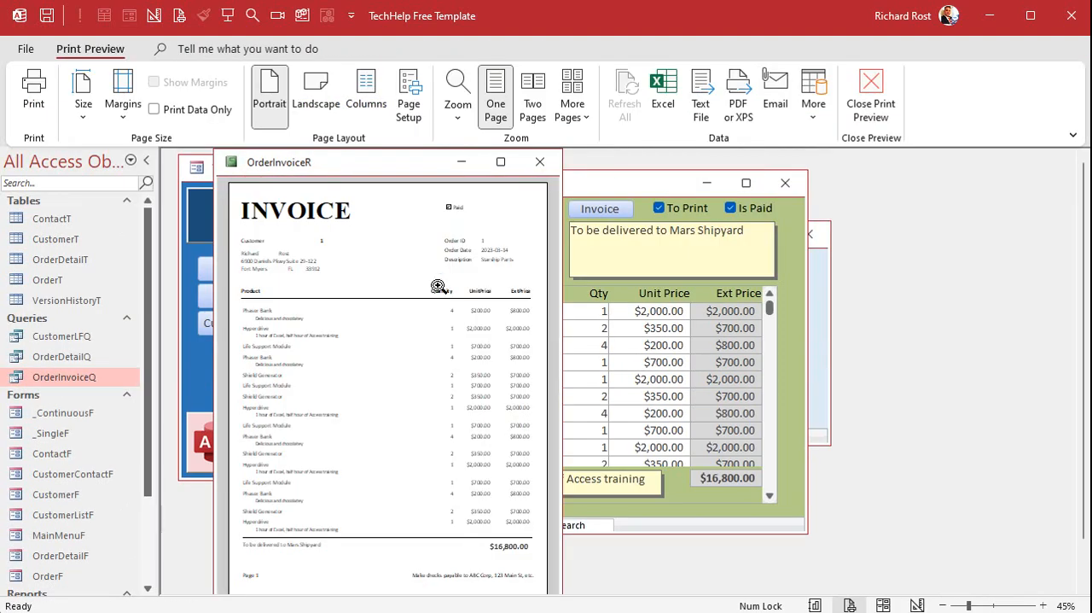
pyautogui.click(540, 161)
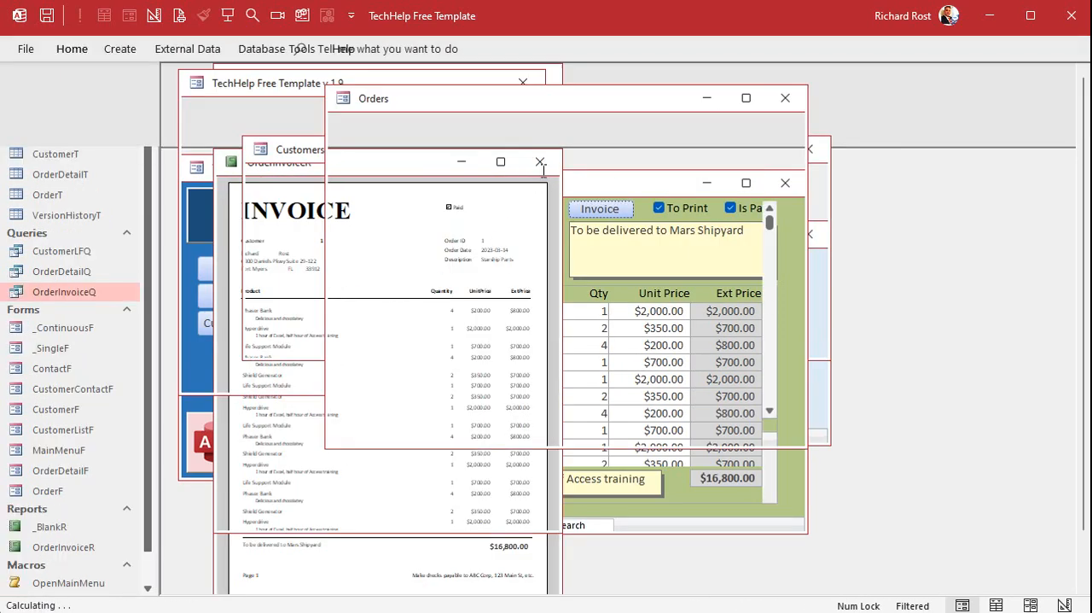
# Copy the first eight line items of order 1 and paste them as new records at the end of the list.
pyautogui.moveTo(358, 230); pyautogui.dragTo(367, 365)
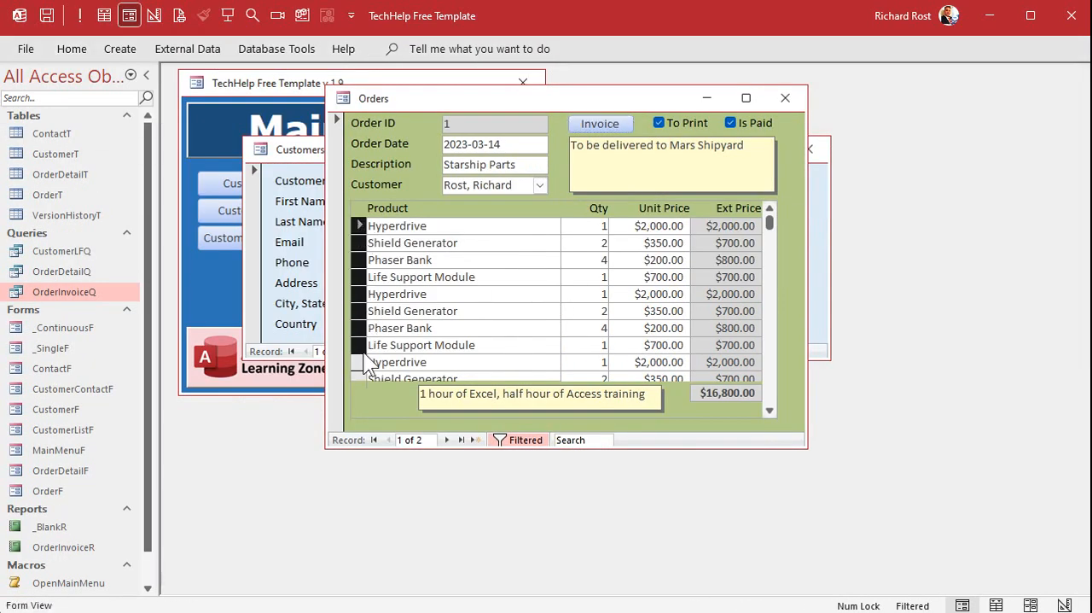
pyautogui.scroll(-3, 448, 325)
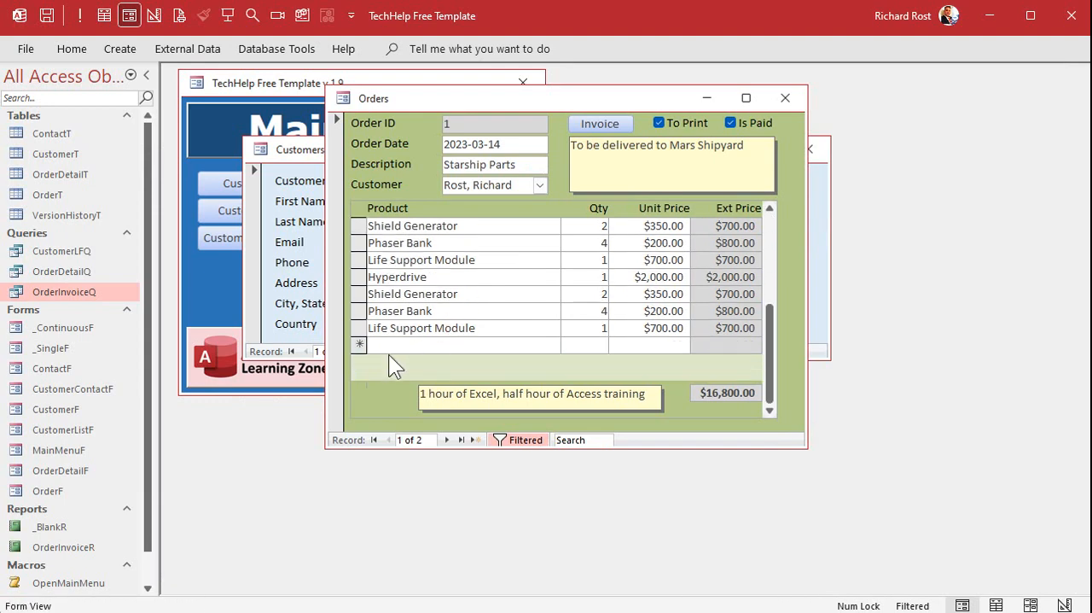
pyautogui.click(358, 349)
pyautogui.hotkey('ctrl', 'v')
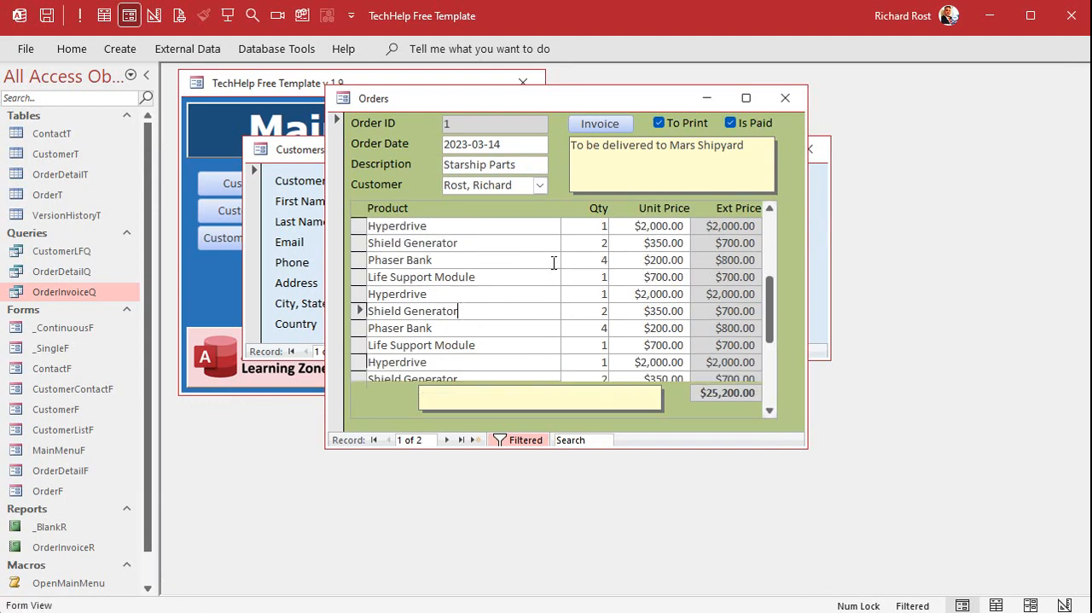
# Preview the invoices and examine the footer page numbers on the first three report pages.
pyautogui.click(599, 126)
pyautogui.click(387, 326)
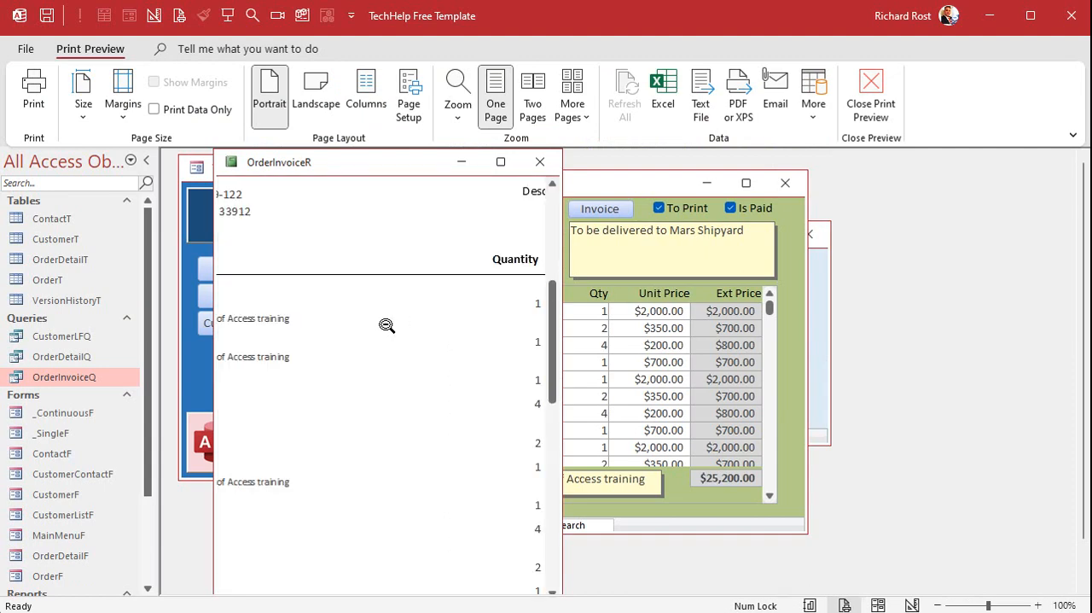
pyautogui.click(433, 287)
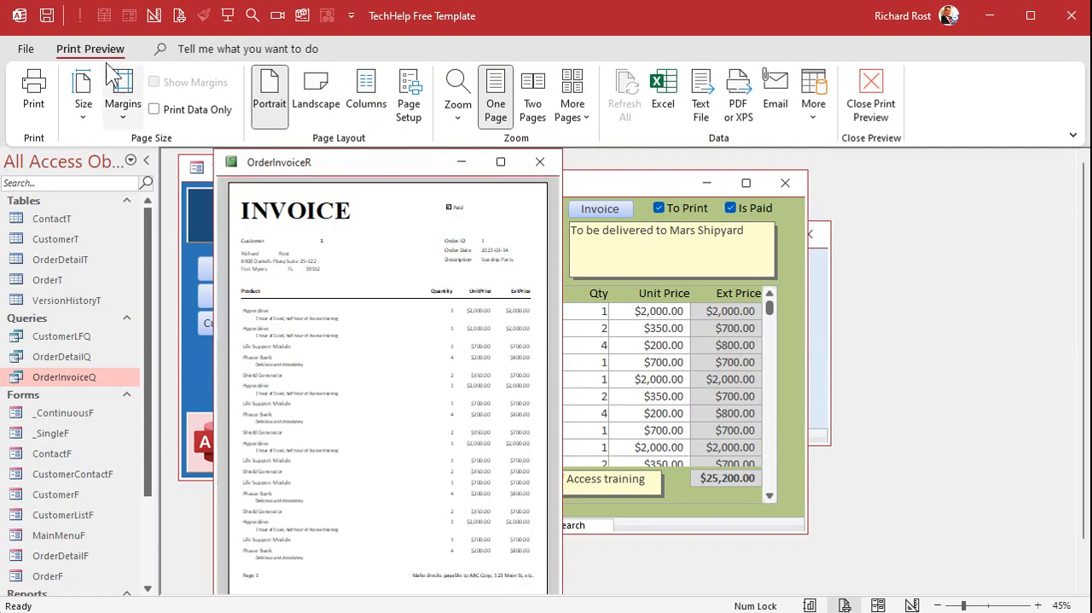
pyautogui.doubleClick(91, 48)
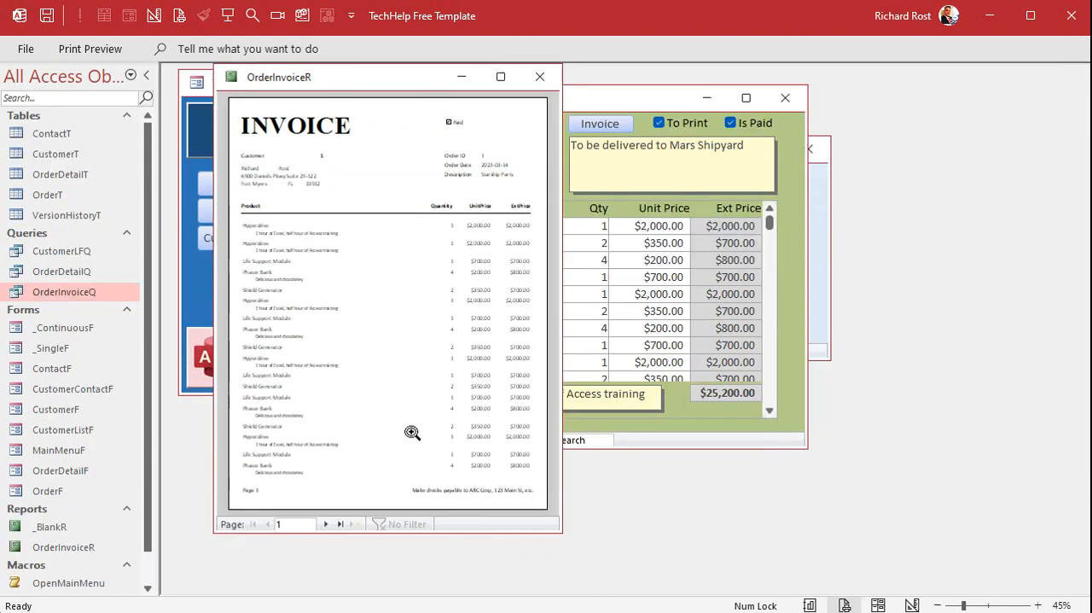
pyautogui.click(327, 524)
pyautogui.click(254, 500)
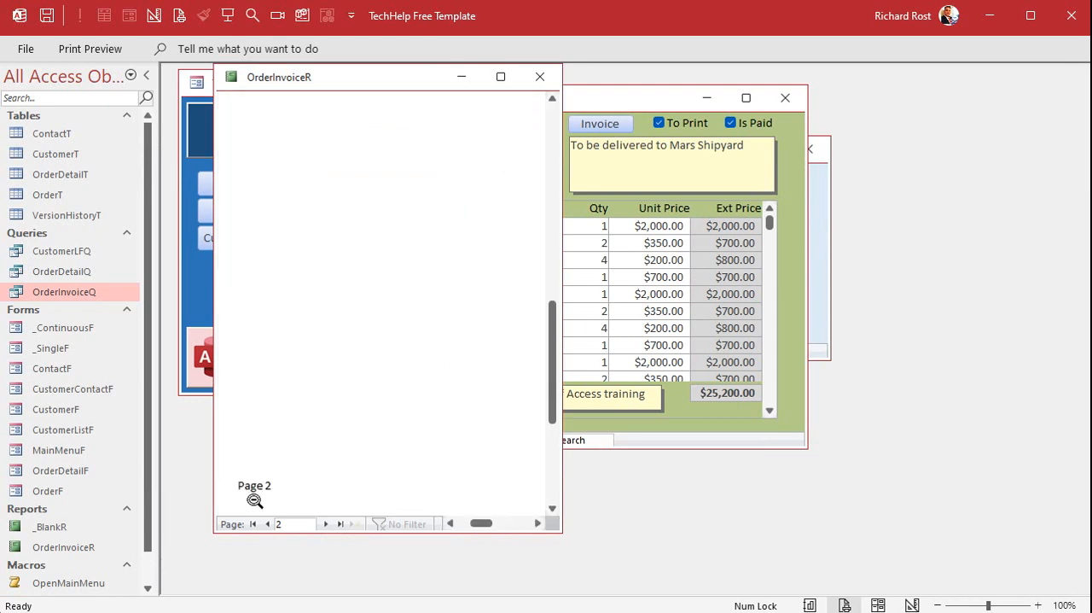
pyautogui.click(254, 500)
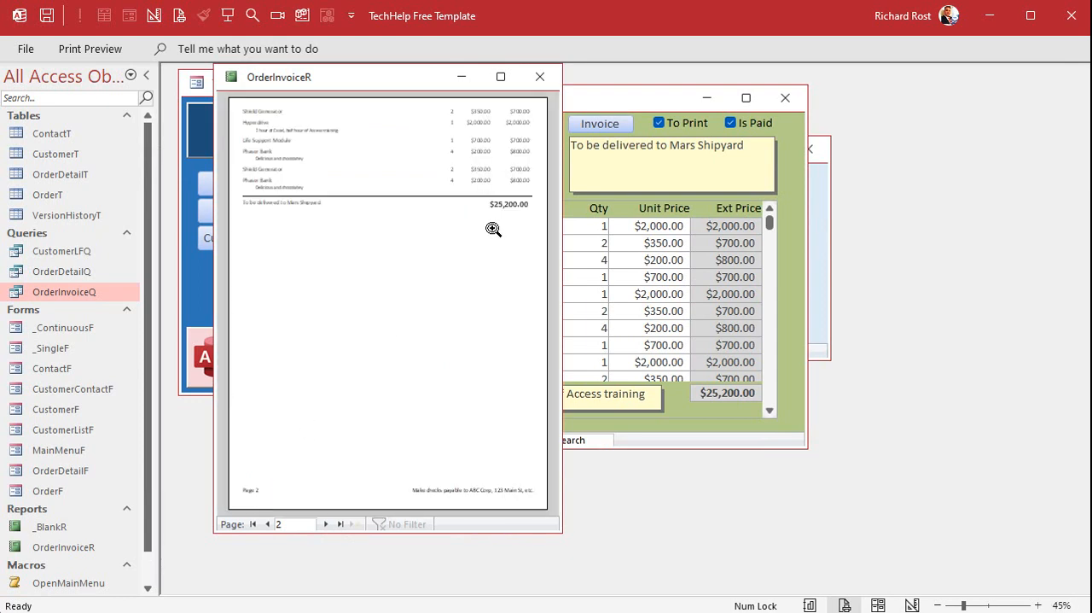
pyautogui.click(325, 524)
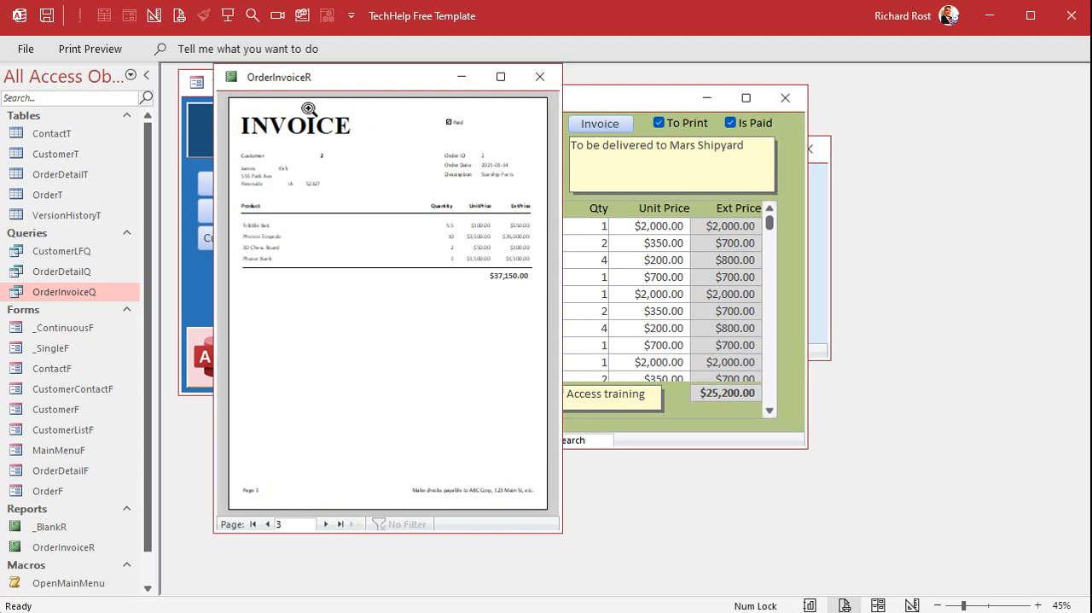
# Open the invoice report in Design View, select the OrderID Header, enlarge the window to inspect all sections, and close the report.
pyautogui.rightClick(338, 76)
pyautogui.click(390, 213)
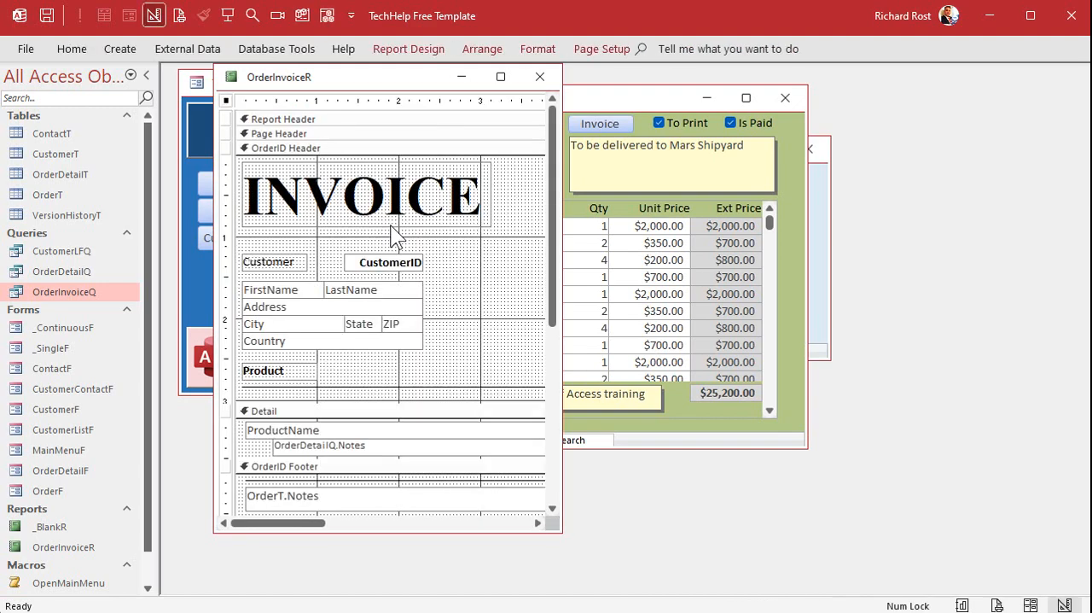
pyautogui.click(335, 152)
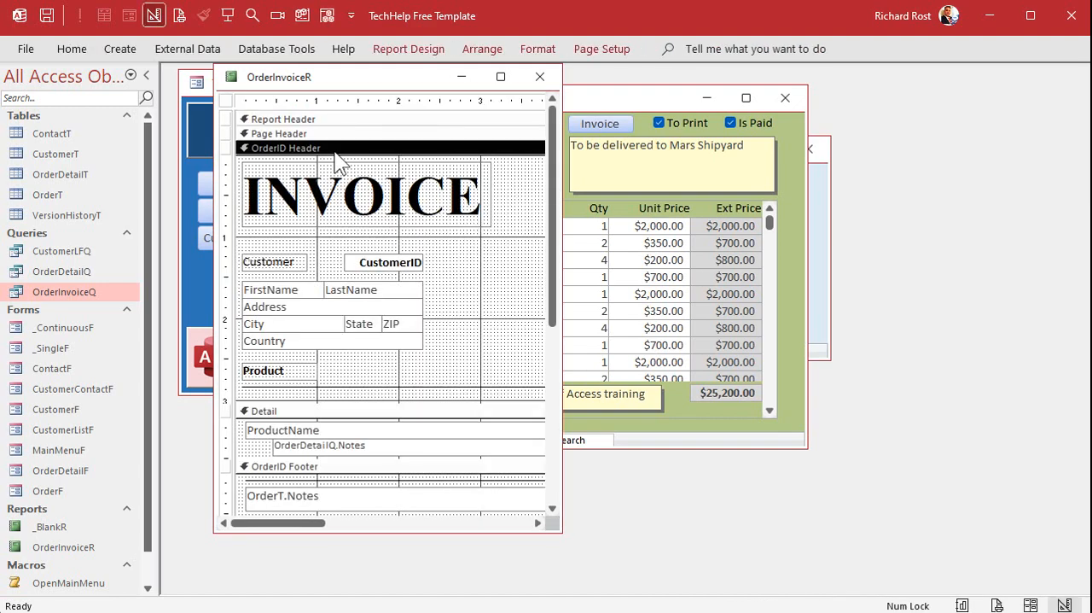
pyautogui.moveTo(559, 529); pyautogui.dragTo(927, 580)
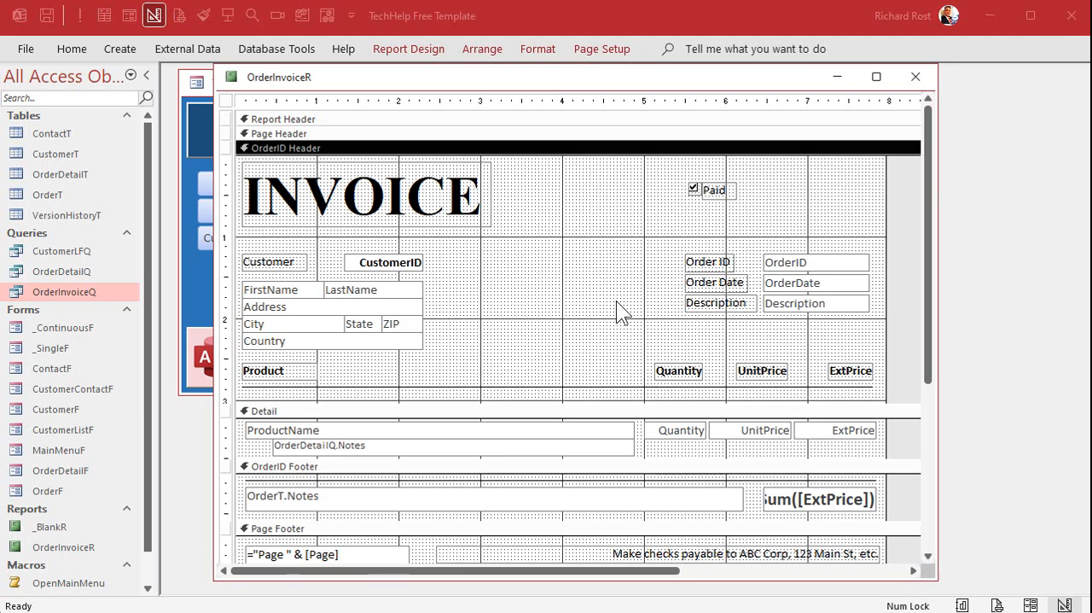
pyautogui.click(916, 77)
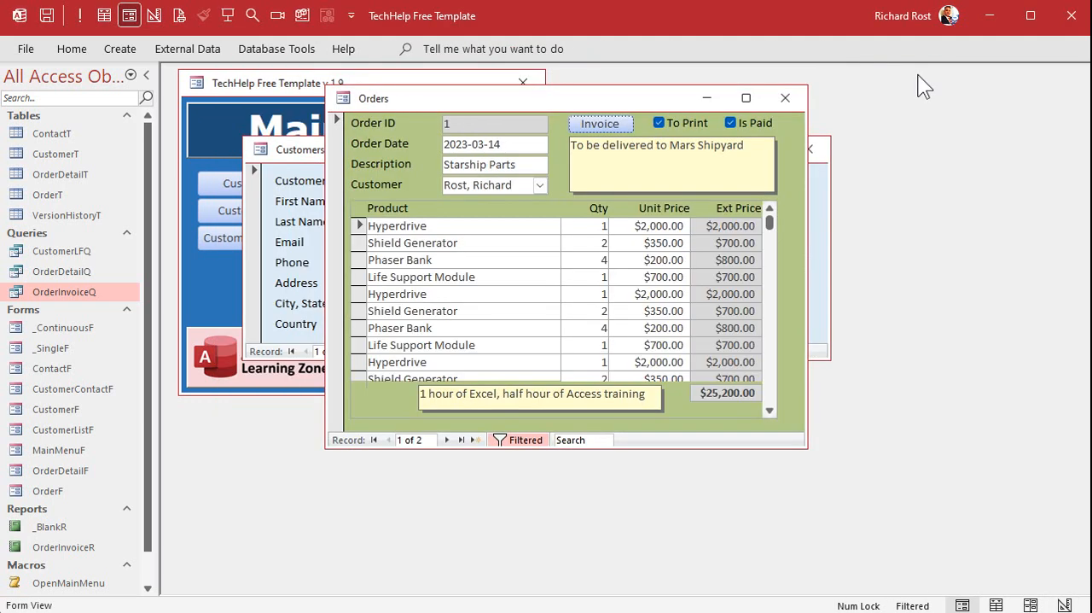
# Preview the invoices again, page through to the last one, return to the first page, and close the preview.
pyautogui.click(592, 123)
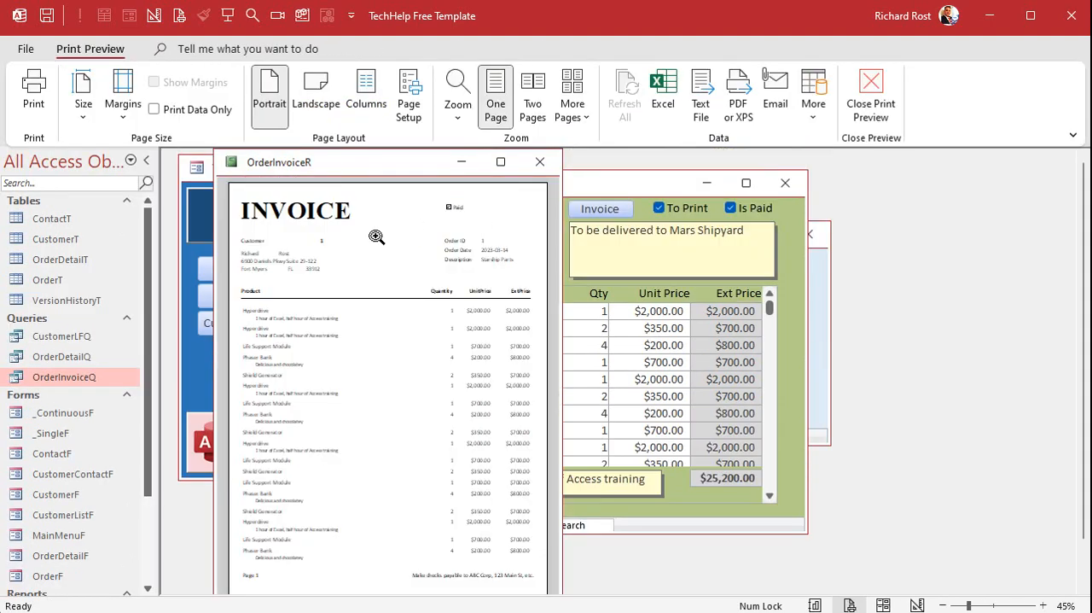
pyautogui.doubleClick(106, 43)
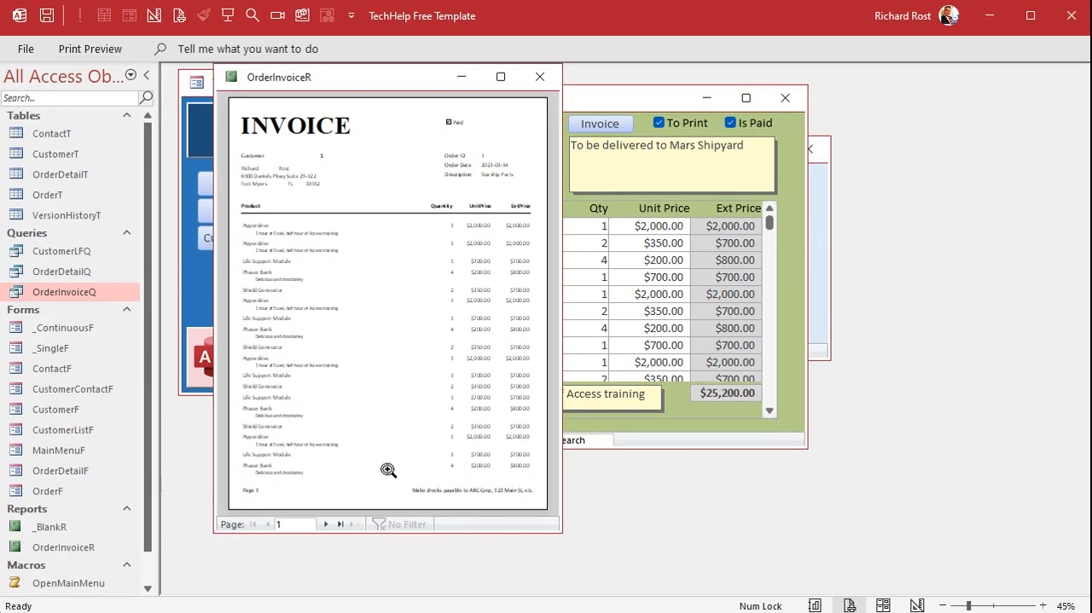
pyautogui.click(327, 524)
pyautogui.click(327, 524)
pyautogui.click(327, 524)
pyautogui.click(327, 524)
pyautogui.click(327, 524)
pyautogui.click(327, 524)
pyautogui.click(326, 524)
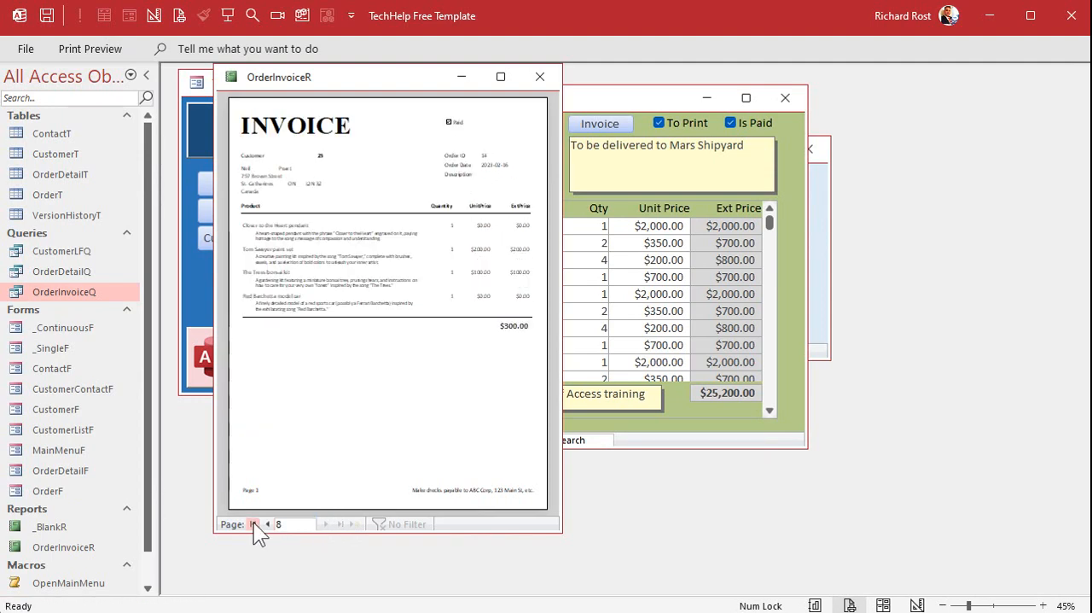
pyautogui.click(253, 524)
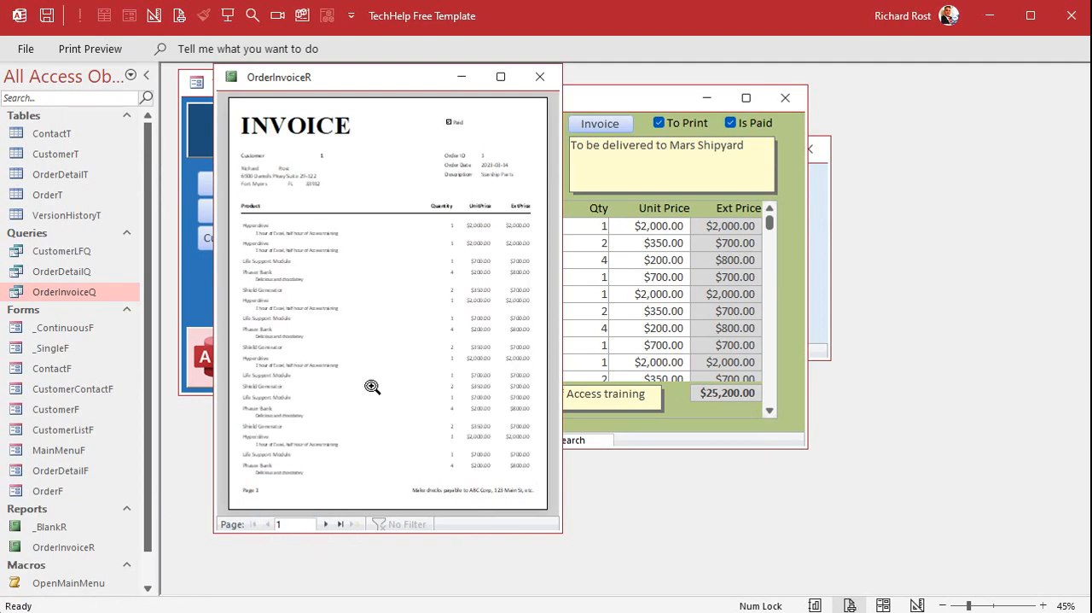
pyautogui.click(537, 76)
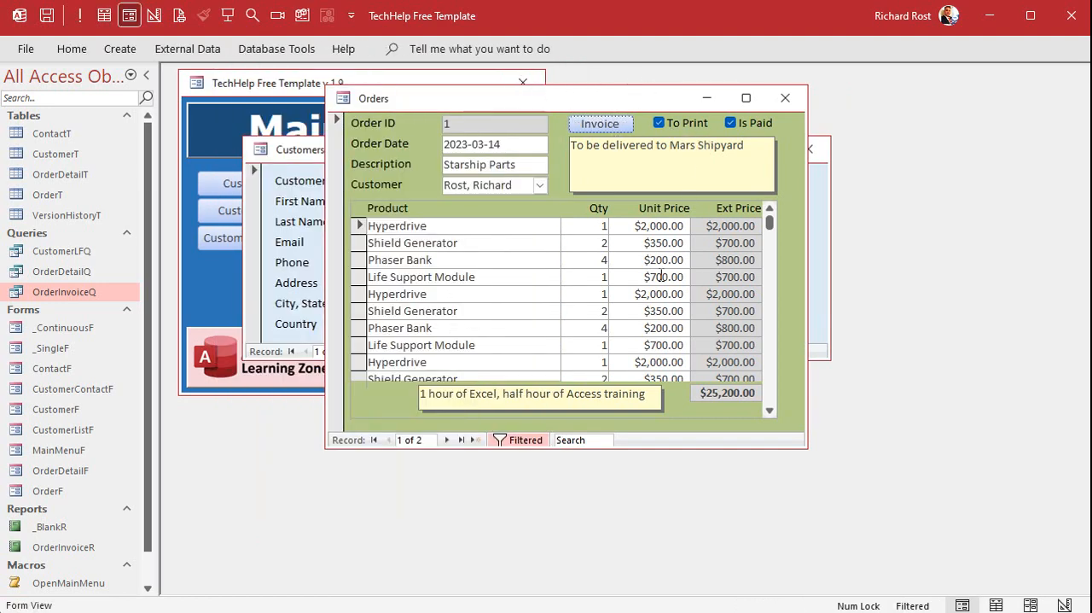
# Close the Orders form, open the OrderT table to examine its ToBePrinted values, and close the table.
pyautogui.click(786, 97)
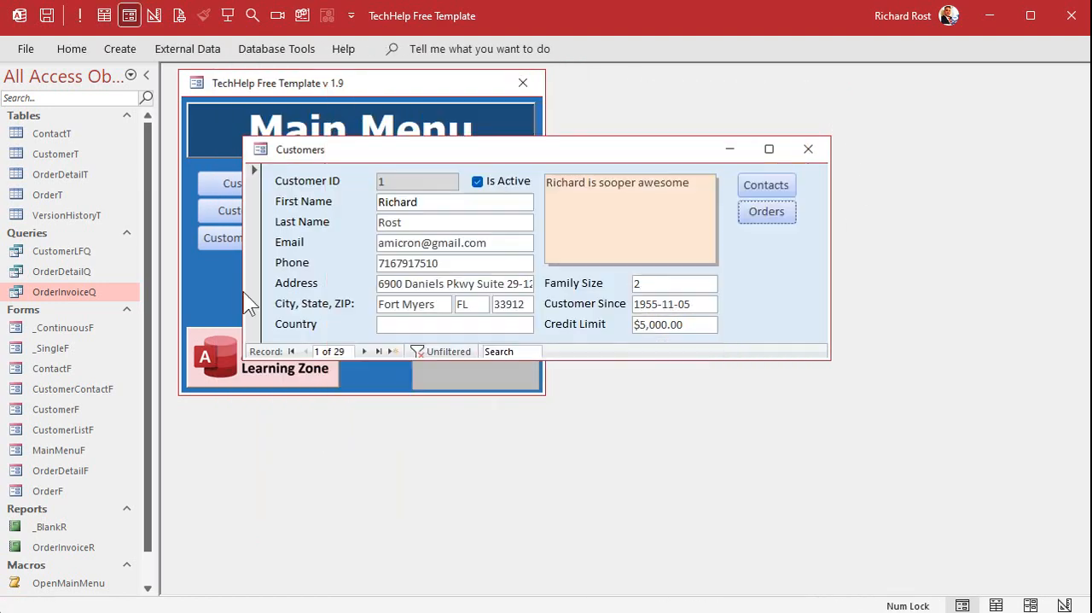
pyautogui.doubleClick(66, 195)
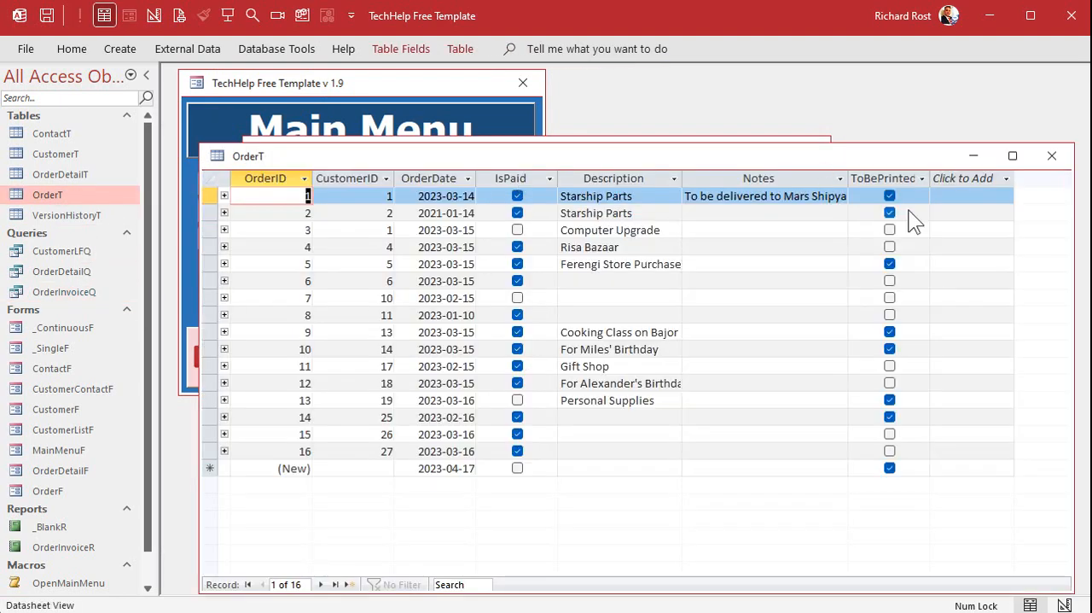
pyautogui.click(1051, 157)
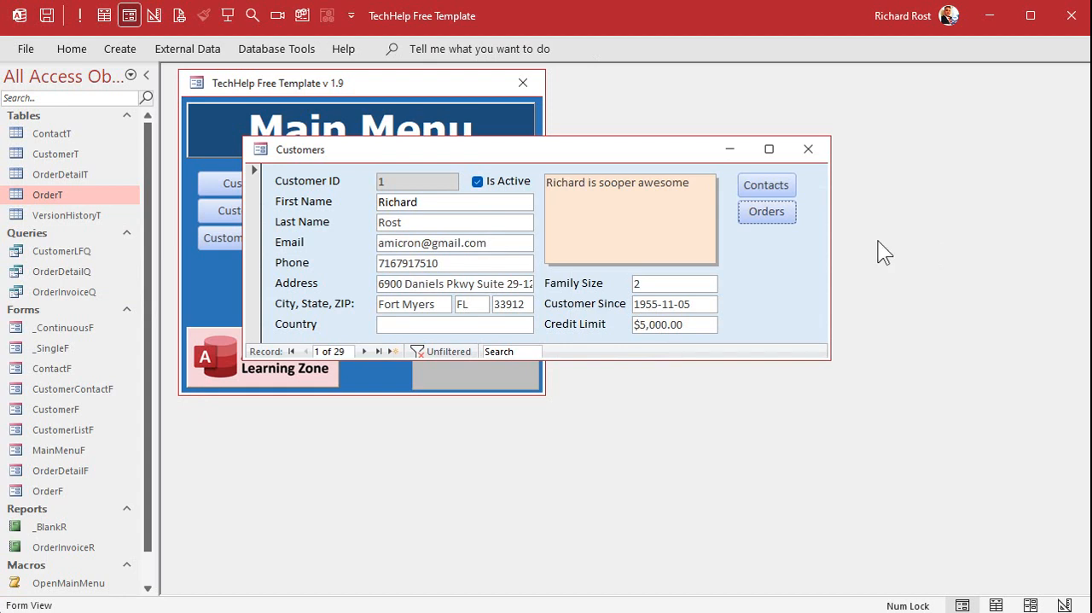
# Create a new query in design view based on OrderT and add the ToBePrinted field to its grid.
pyautogui.click(119, 49)
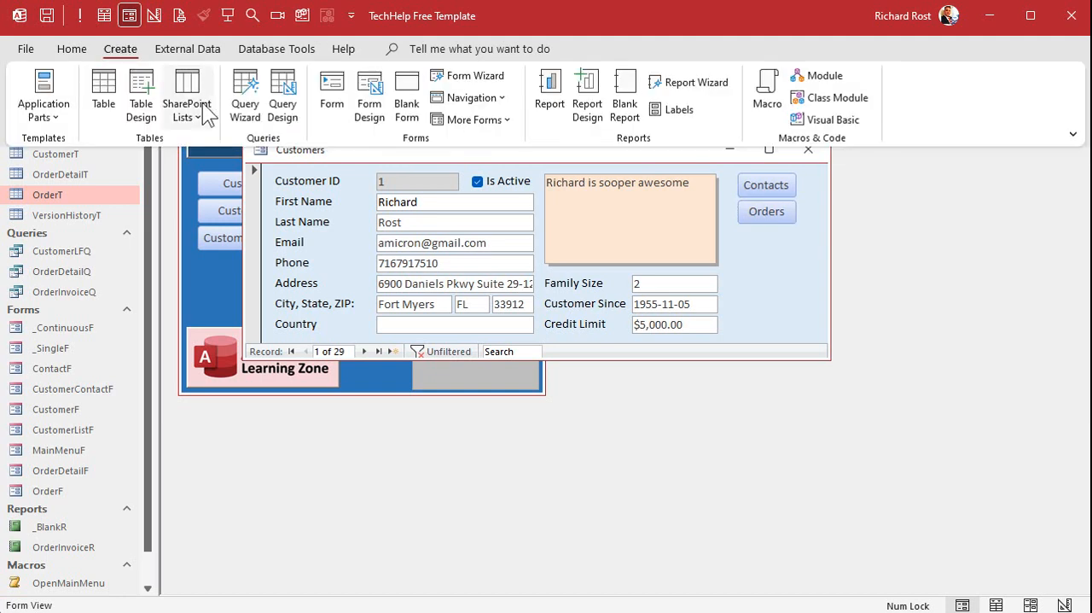
pyautogui.click(278, 90)
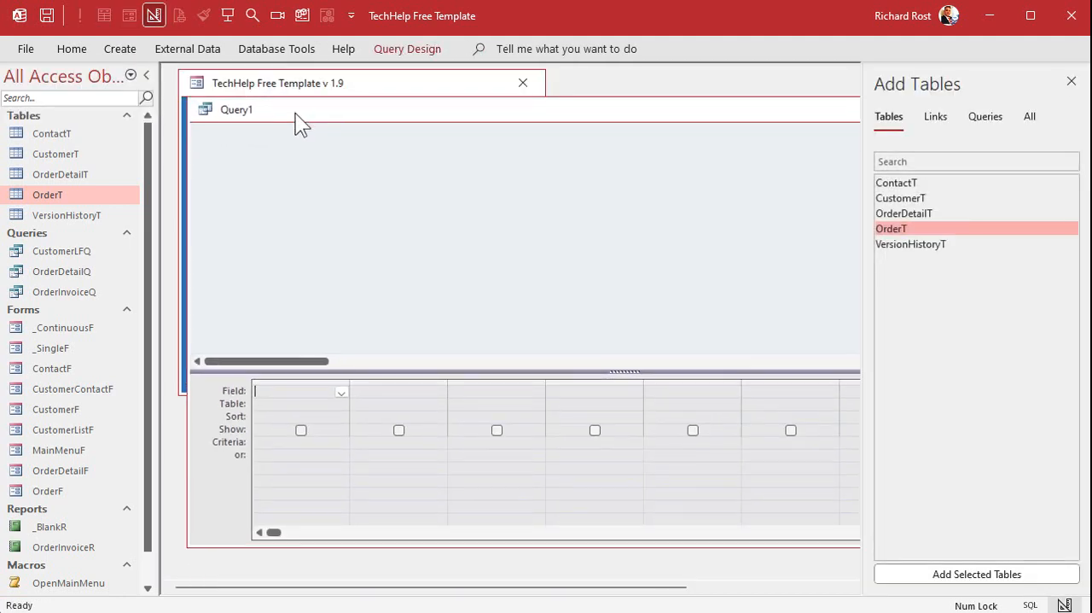
pyautogui.doubleClick(942, 228)
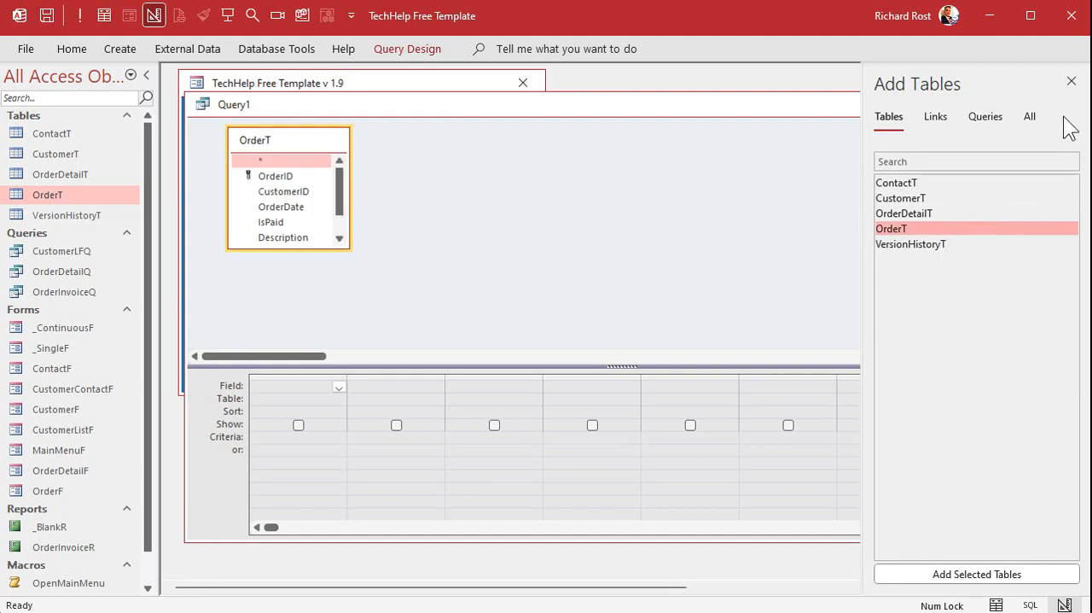
pyautogui.click(1072, 81)
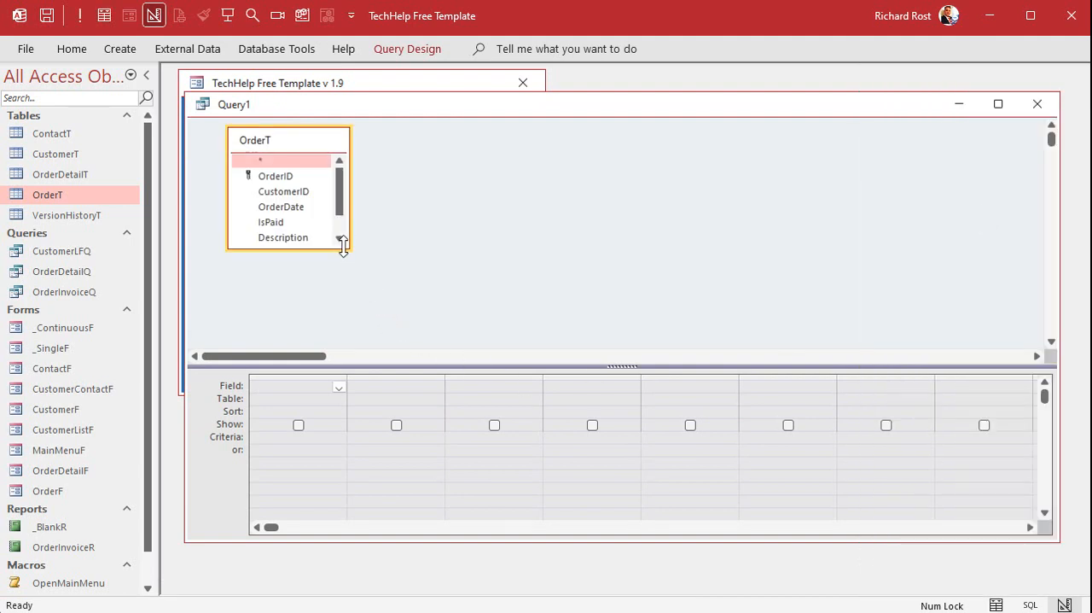
pyautogui.moveTo(347, 247); pyautogui.dragTo(410, 315)
pyautogui.doubleClick(294, 269)
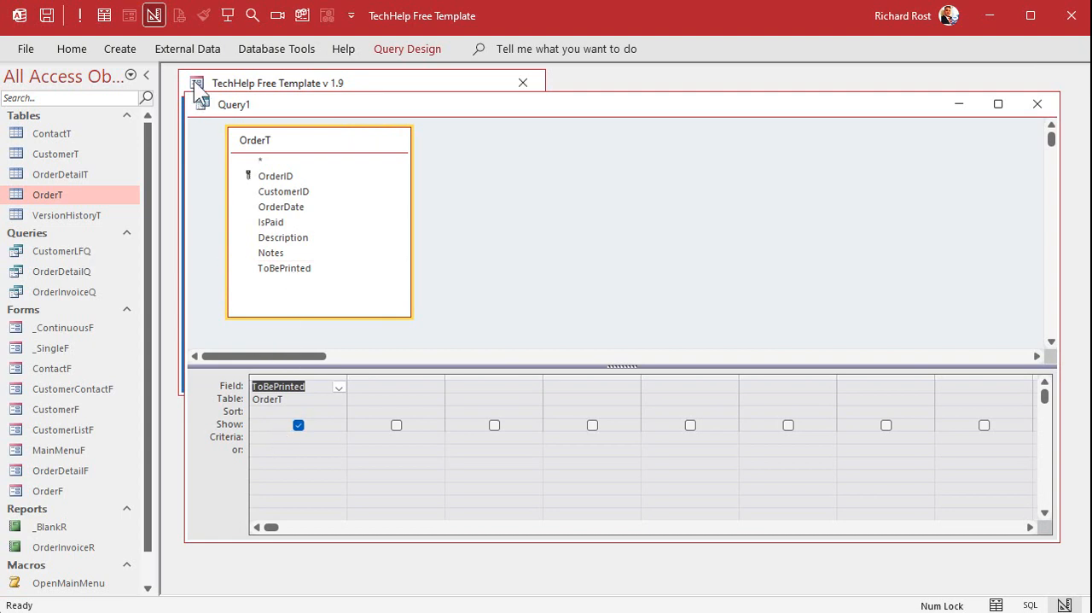
# Convert the query to an update query that sets ToBePrinted to False, with the criteria True.
pyautogui.click(405, 50)
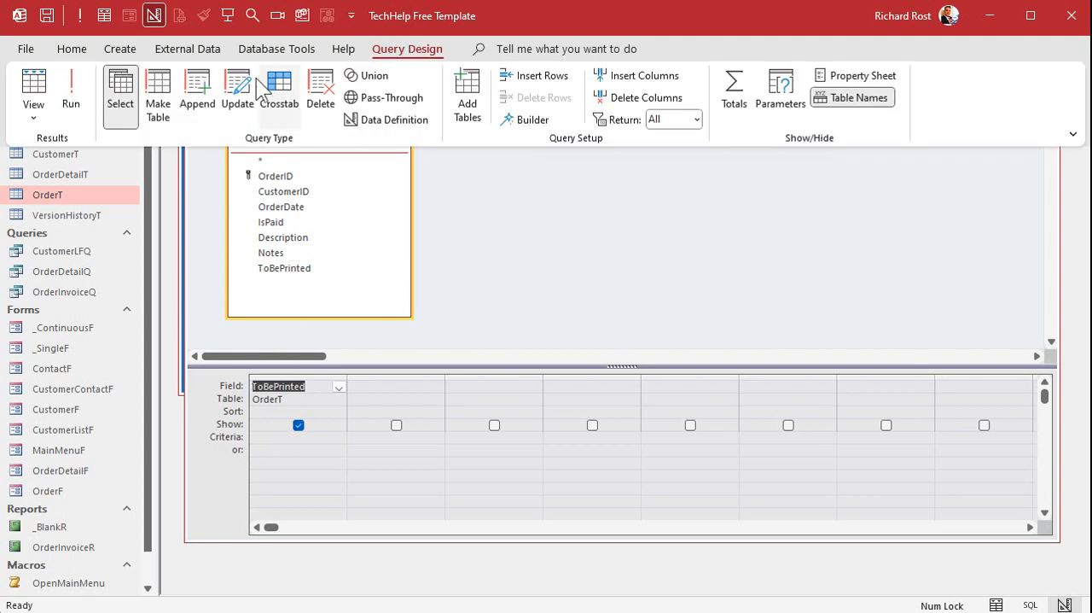
pyautogui.click(238, 94)
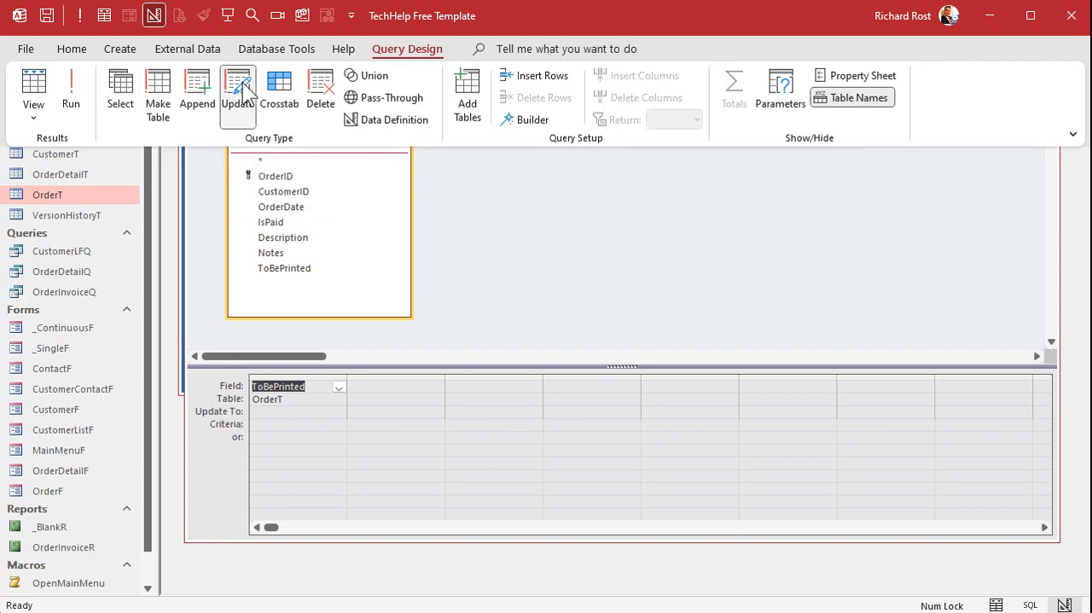
pyautogui.click(274, 410)
pyautogui.click(297, 413)
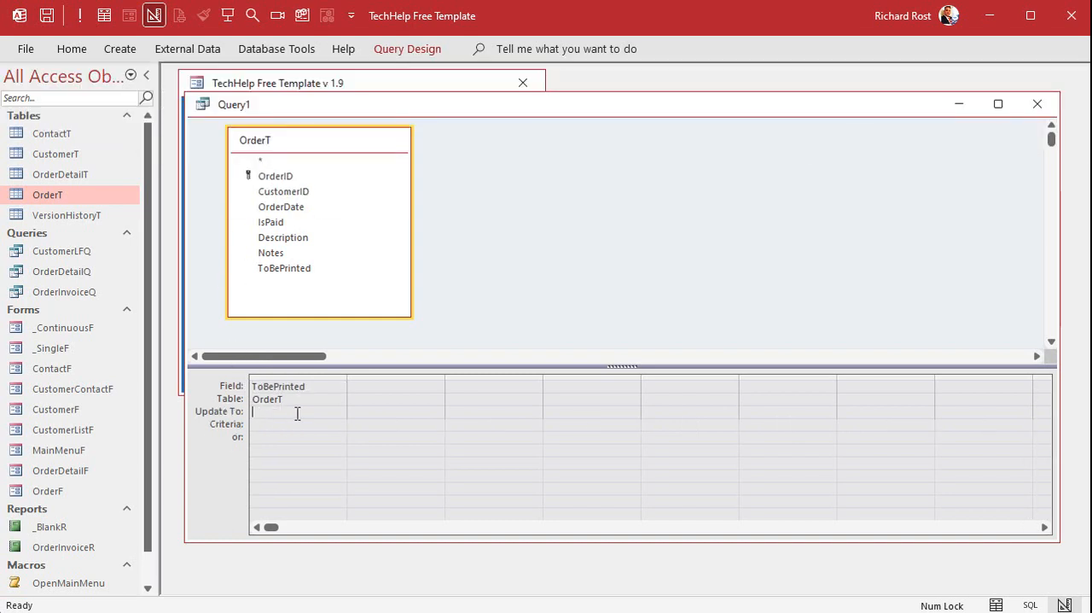
pyautogui.write('False')
pyautogui.press('Down')
pyautogui.write('True')
pyautogui.press('Down')
# Save the update query as OrderMarkedPrintedQ, close it, and select it in the object list.
pyautogui.hotkey('ctrl', 's')
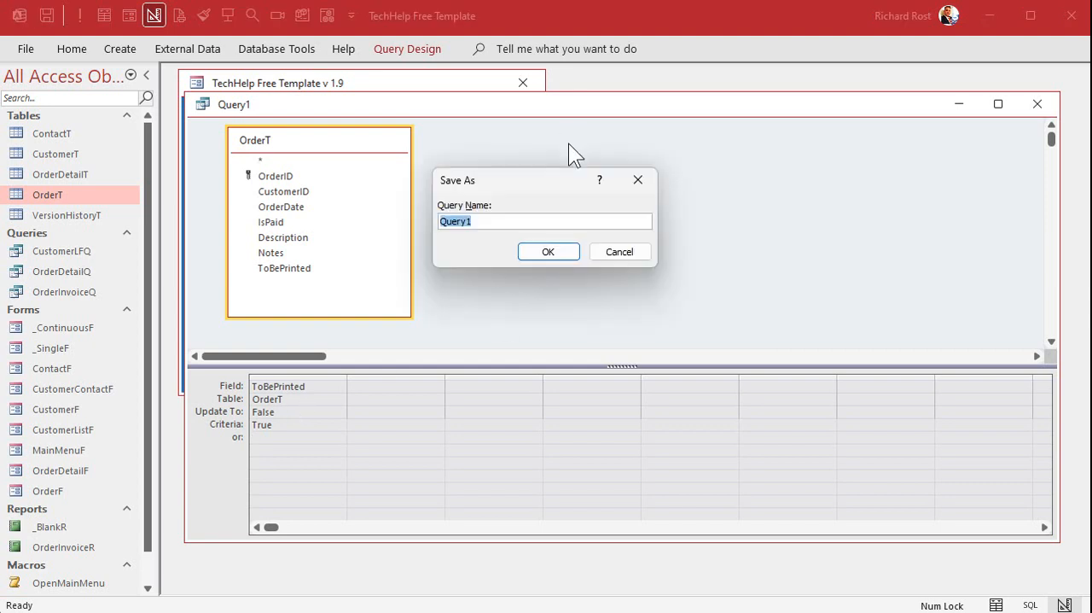
pyautogui.write('OrderMarkedPrintedQ')
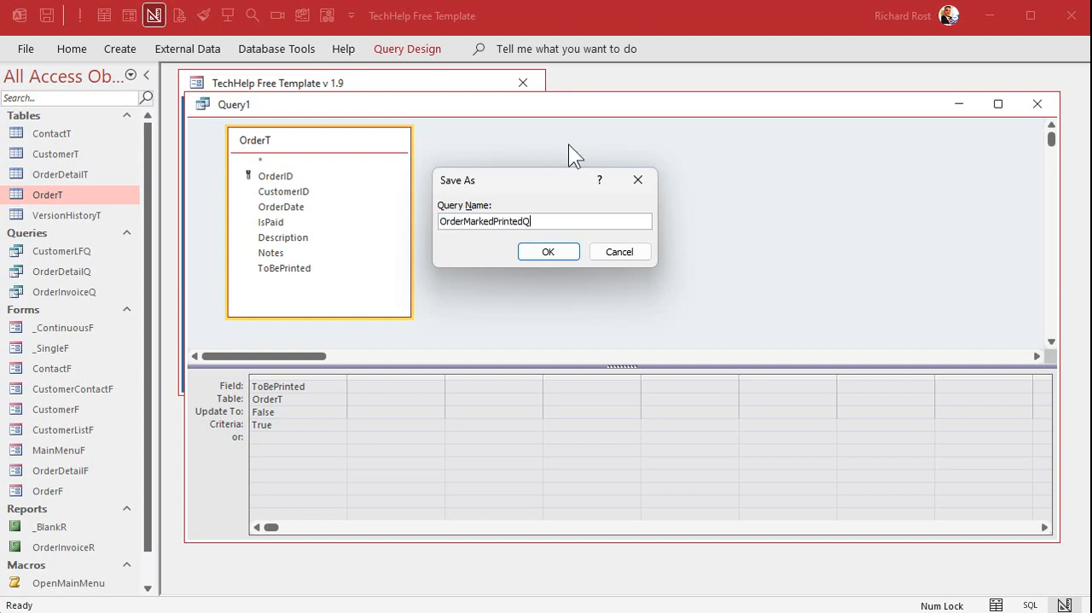
pyautogui.press('Return')
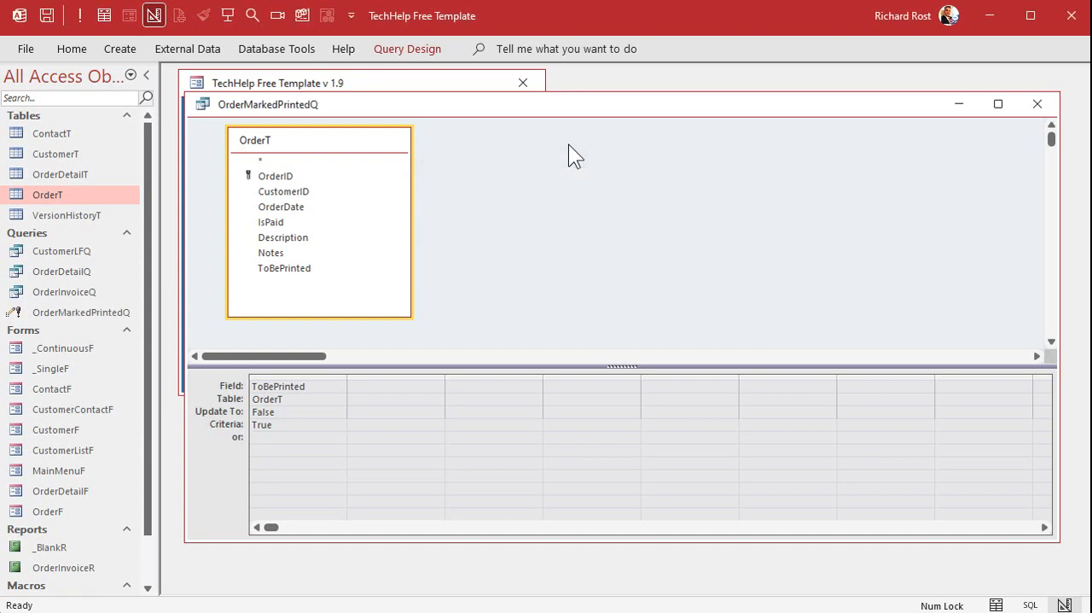
pyautogui.click(1037, 104)
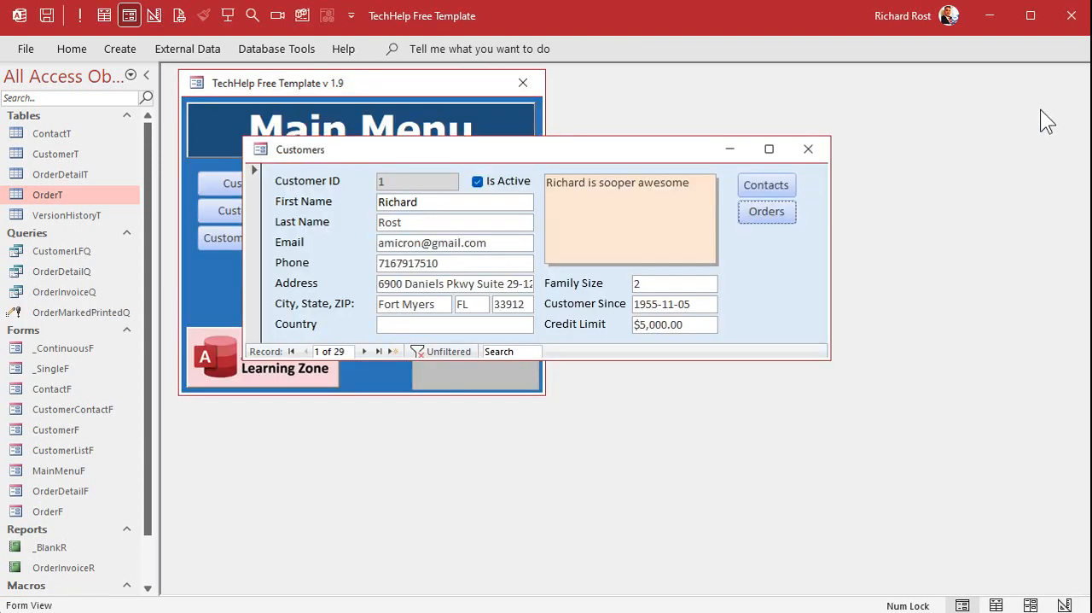
pyautogui.click(79, 308)
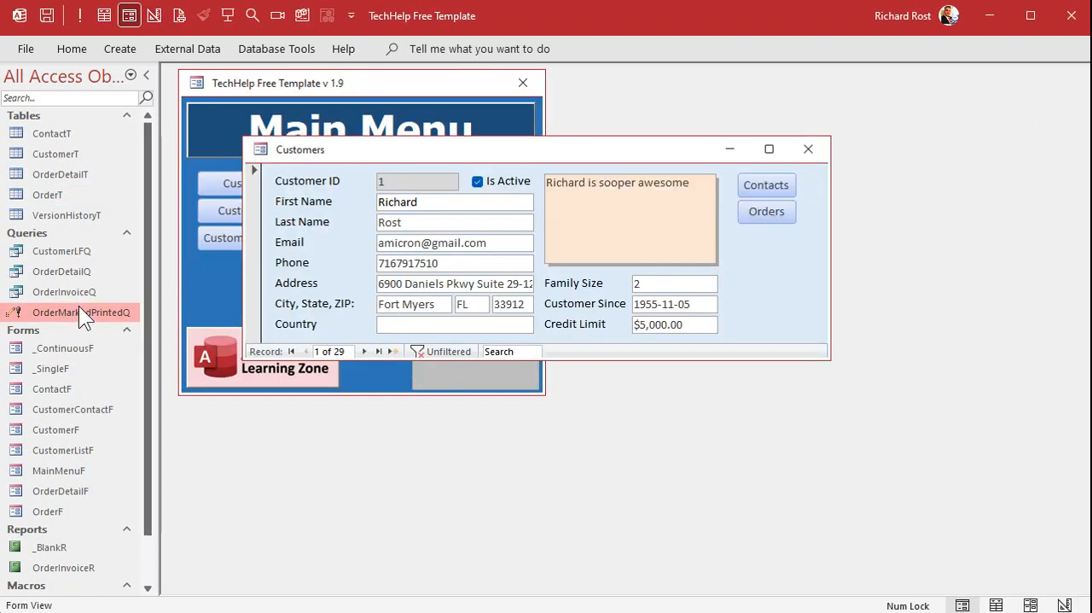
# Close the Customers form, open the Main Menu form in Design View, and place a command button in the empty area below the date.
pyautogui.click(817, 144)
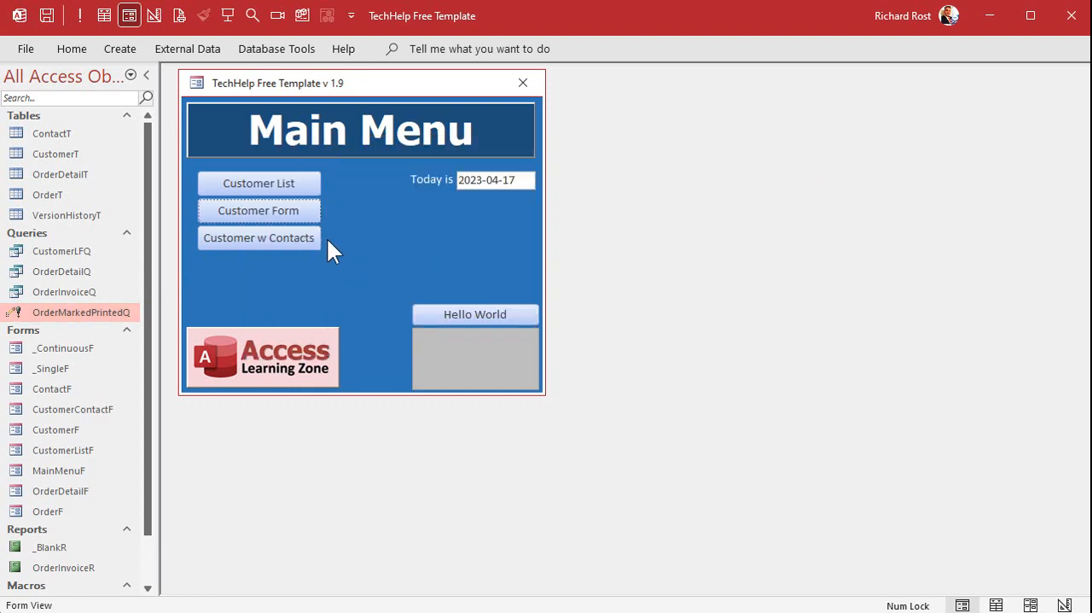
pyautogui.rightClick(394, 230)
pyautogui.click(439, 292)
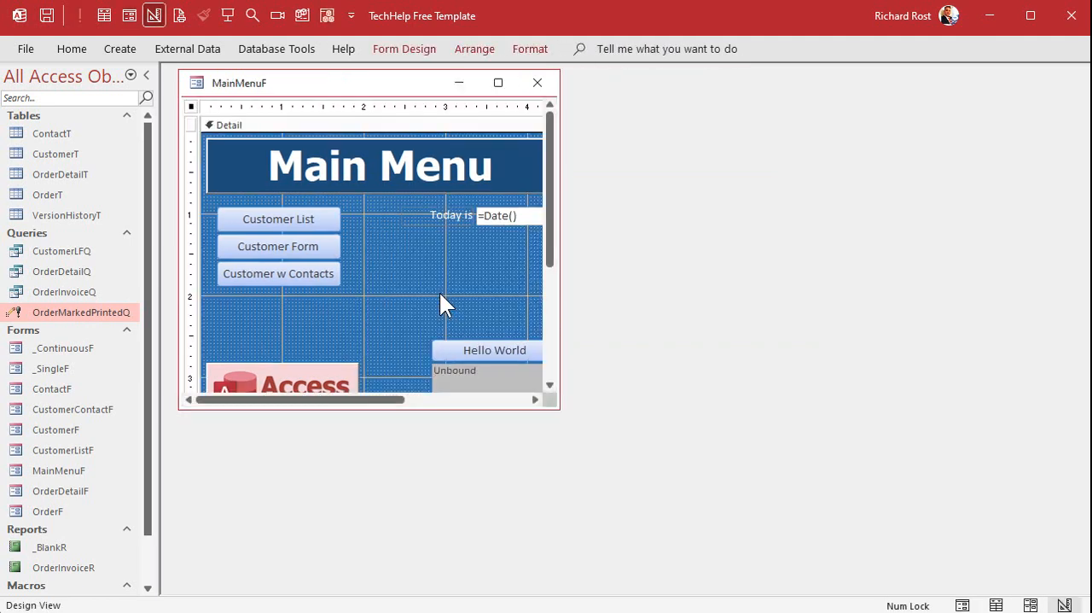
pyautogui.click(403, 50)
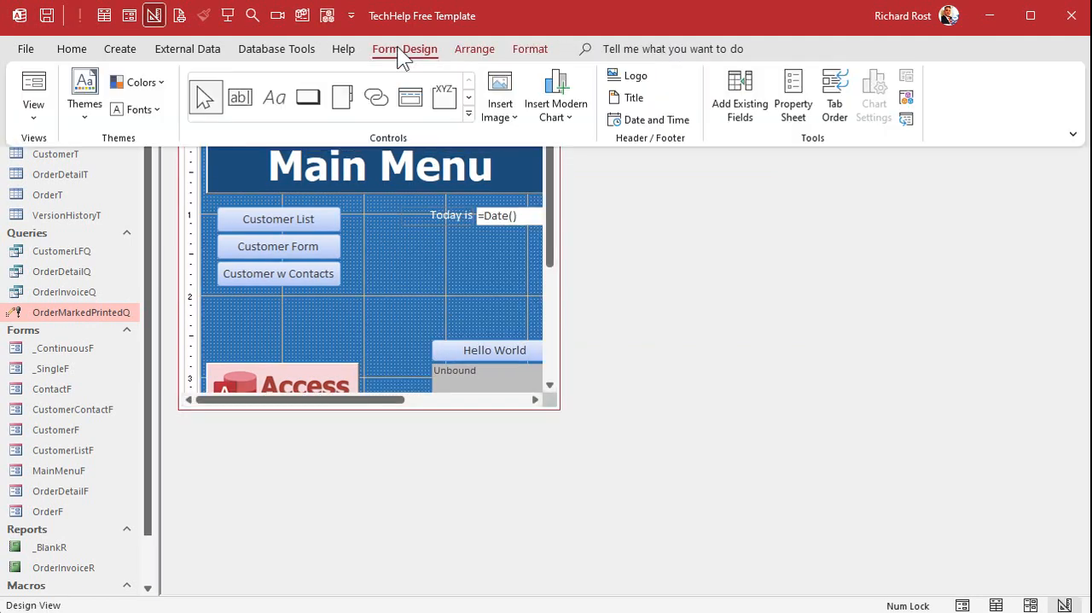
pyautogui.click(308, 101)
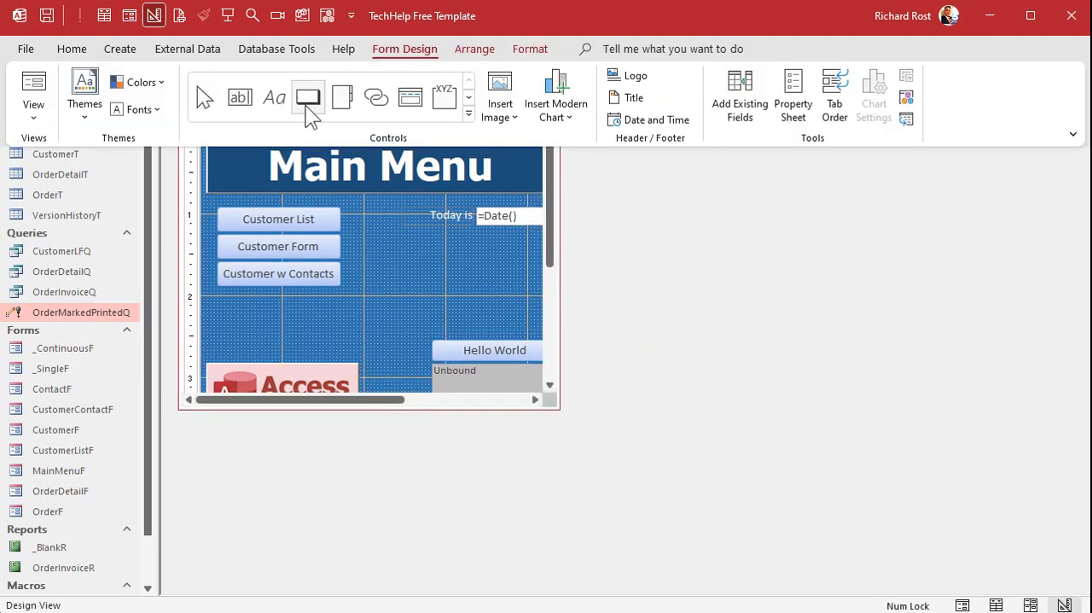
pyautogui.click(409, 259)
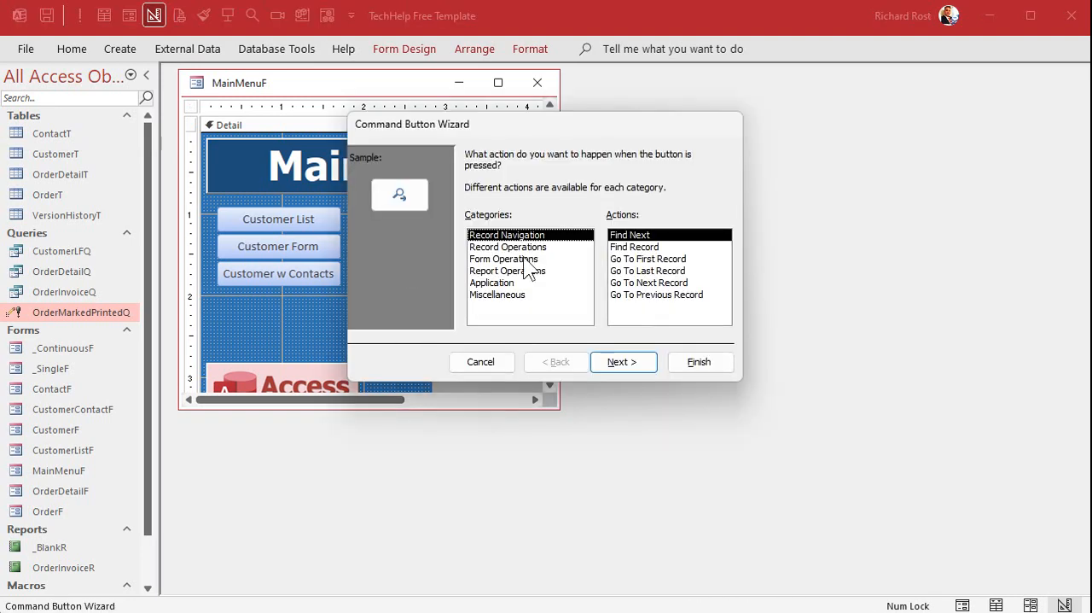
pyautogui.click(523, 294)
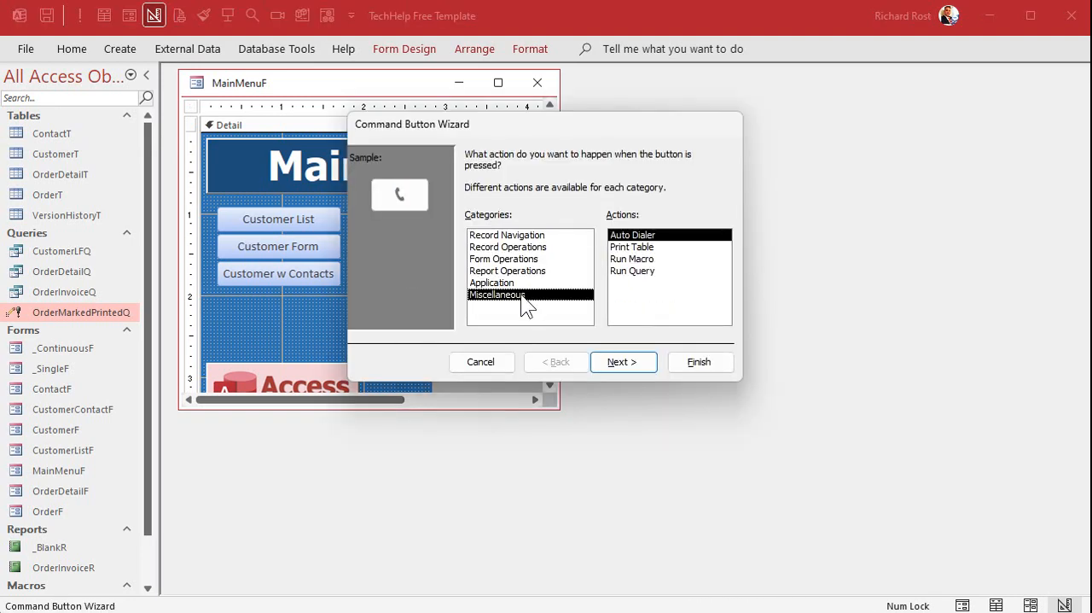
pyautogui.click(629, 271)
pyautogui.click(621, 362)
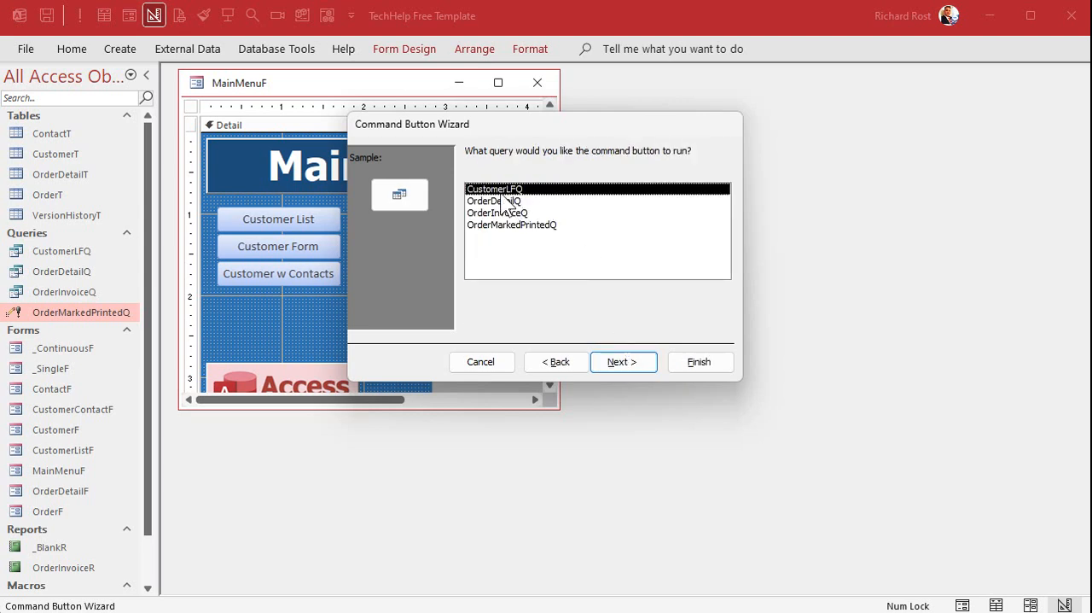
pyautogui.click(516, 225)
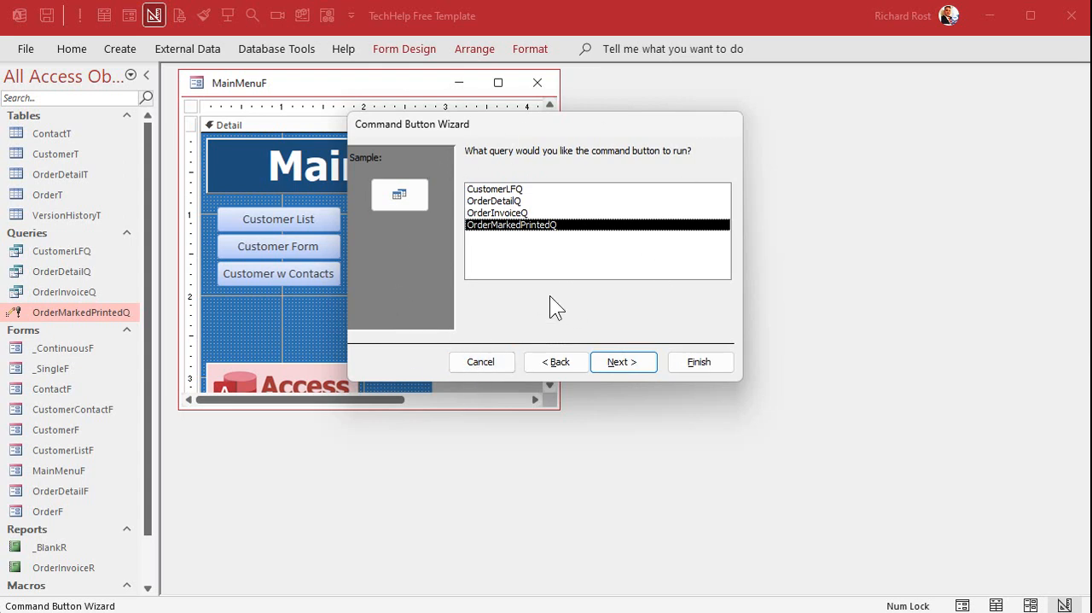
# Cancel the Command Button Wizard and caption the new button "Mark Invoices Printed".
pyautogui.click(483, 363)
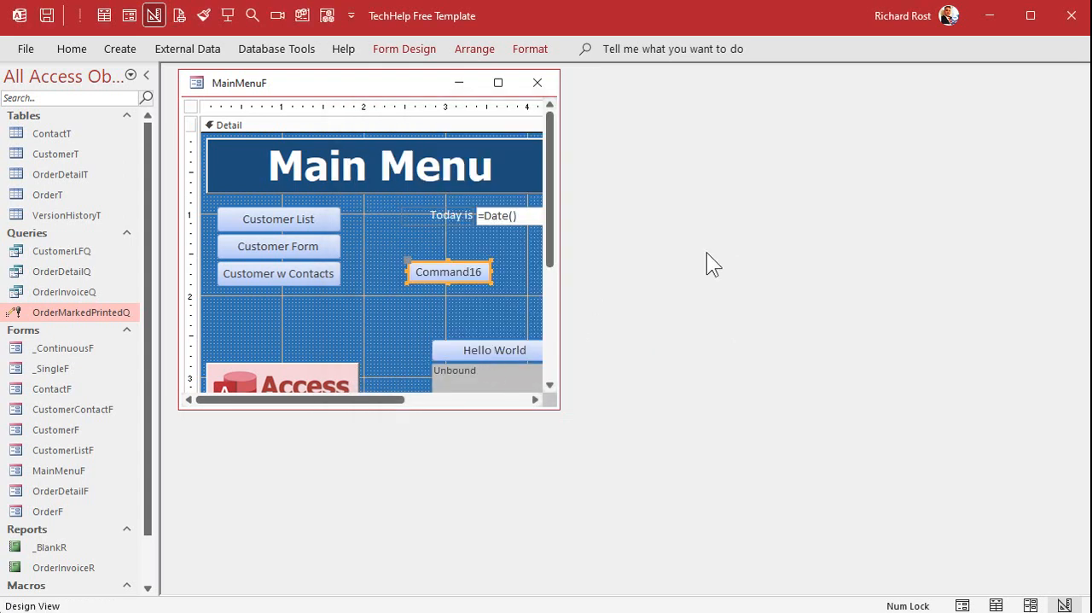
pyautogui.click(455, 272)
pyautogui.moveTo(416, 271); pyautogui.dragTo(498, 271)
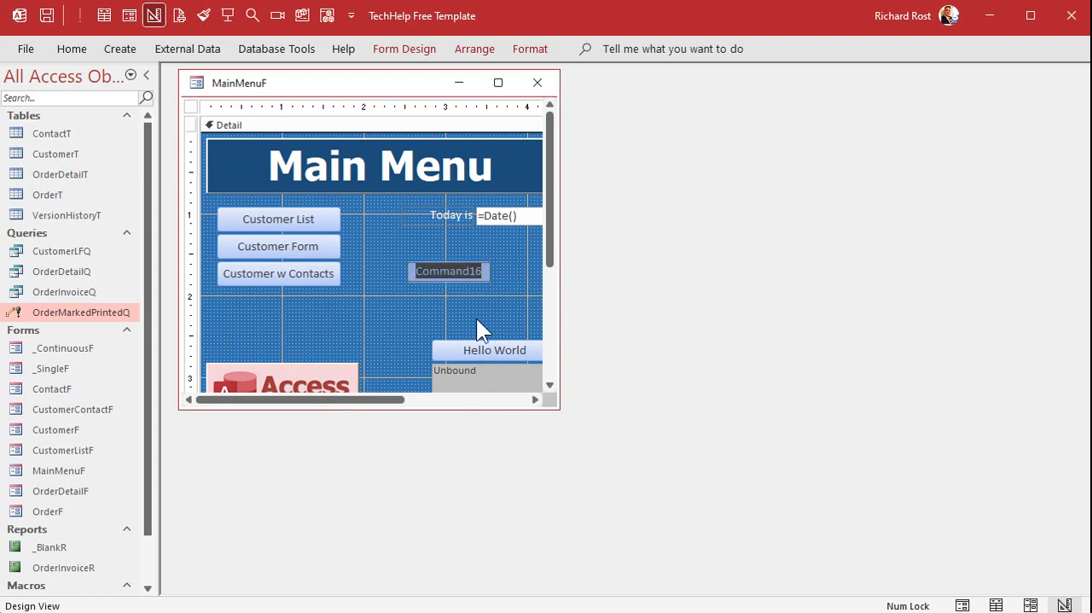
pyautogui.write('Mark Invoices Printed')
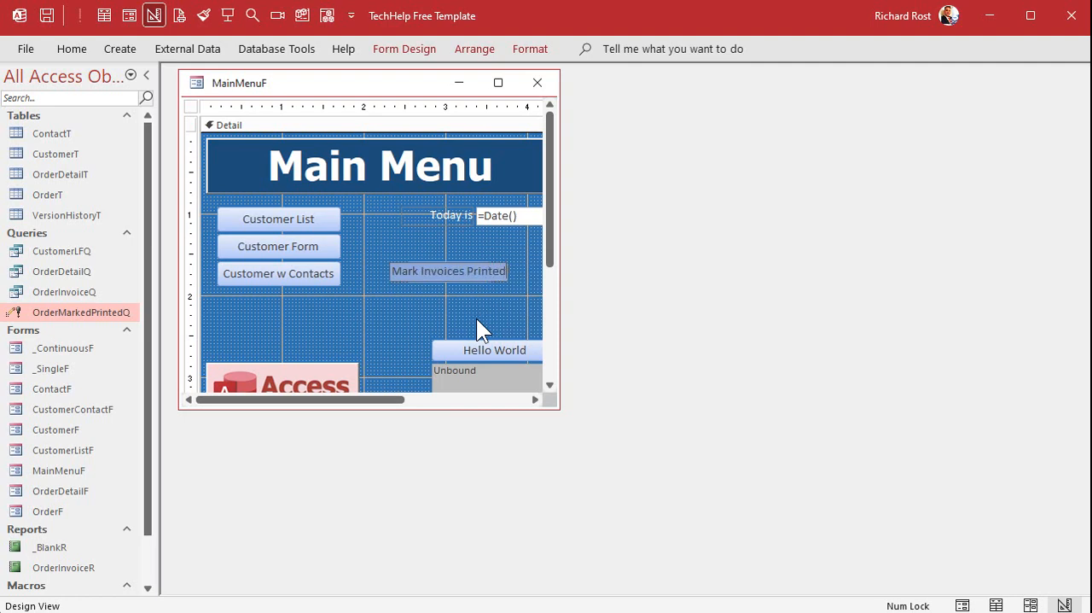
pyautogui.press('Return')
pyautogui.click(476, 319)
# Move the Mark Invoices Printed button directly below Customer w Contacts and make it slightly taller, about 0.29 inches high.
pyautogui.moveTo(469, 274); pyautogui.dragTo(341, 299)
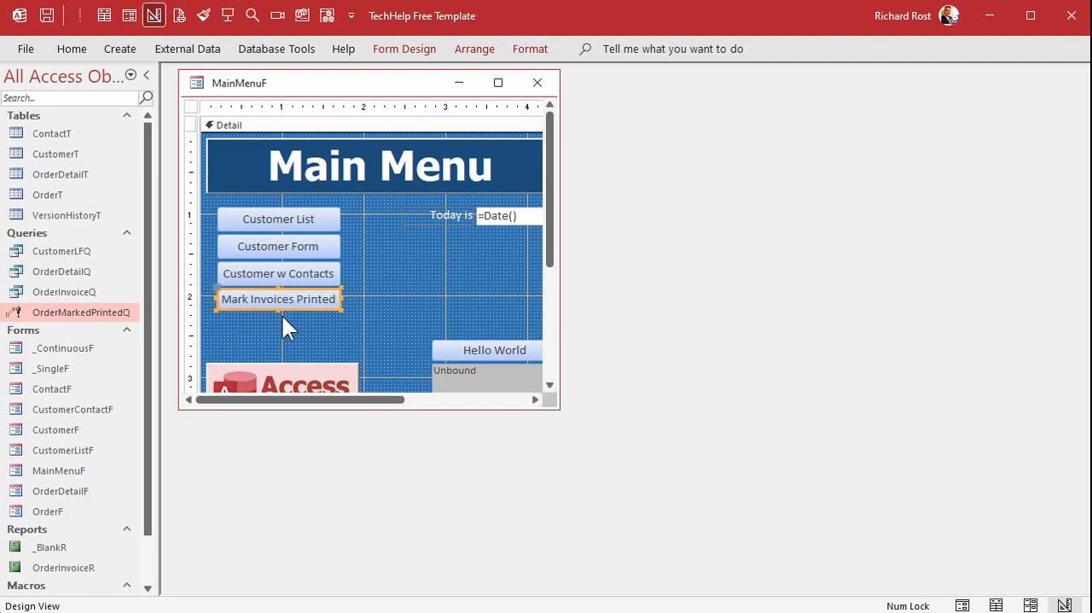
pyautogui.moveTo(278, 310); pyautogui.dragTo(278, 312)
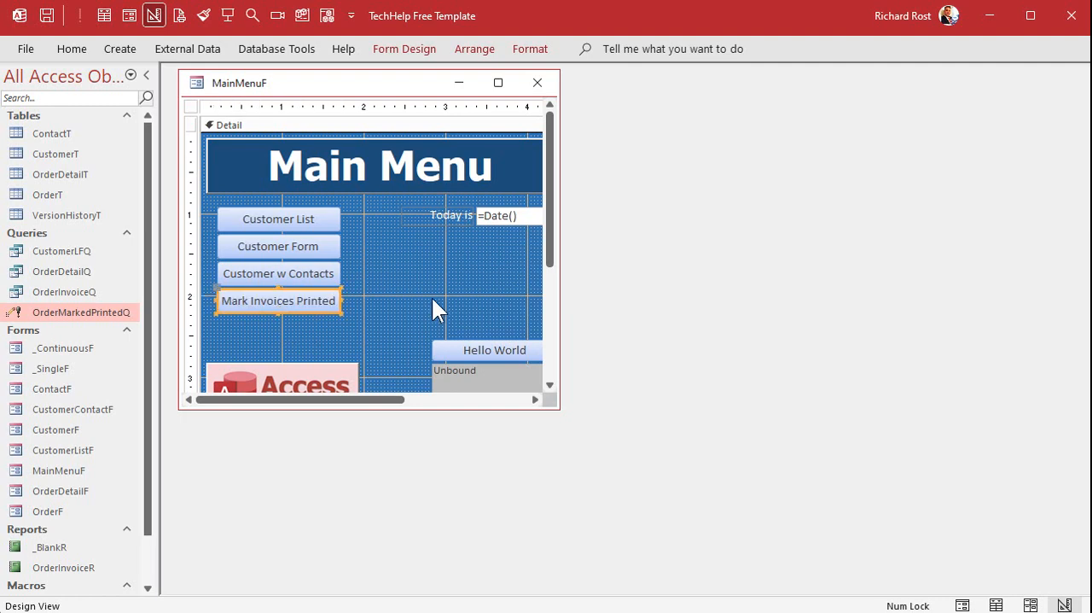
pyautogui.click(433, 299)
# Open the Mark Invoices Printed button's properties, widen the property sheet, and name the button MarkInvoicesPrintedBtn.
pyautogui.doubleClick(315, 298)
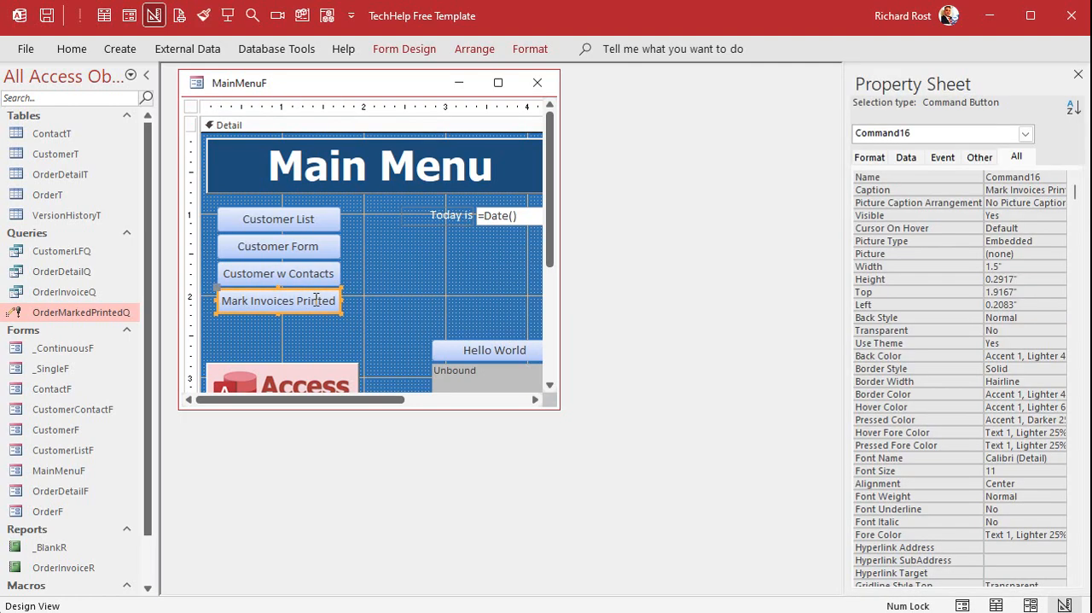
pyautogui.moveTo(843, 214); pyautogui.dragTo(753, 213)
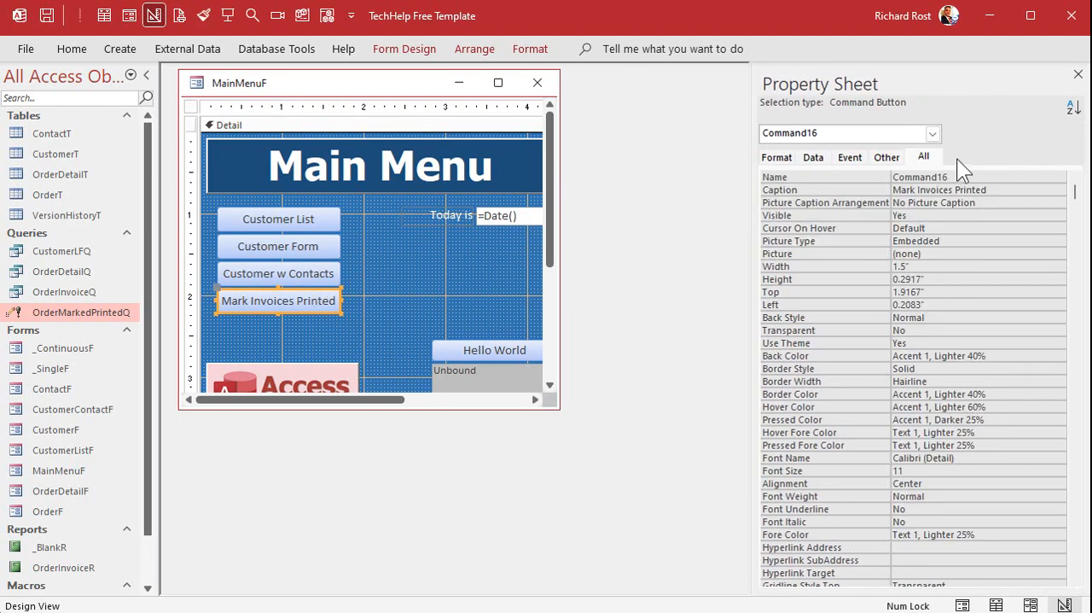
pyautogui.click(839, 179)
pyautogui.click(803, 177)
pyautogui.write('MarkInvoicesPr')
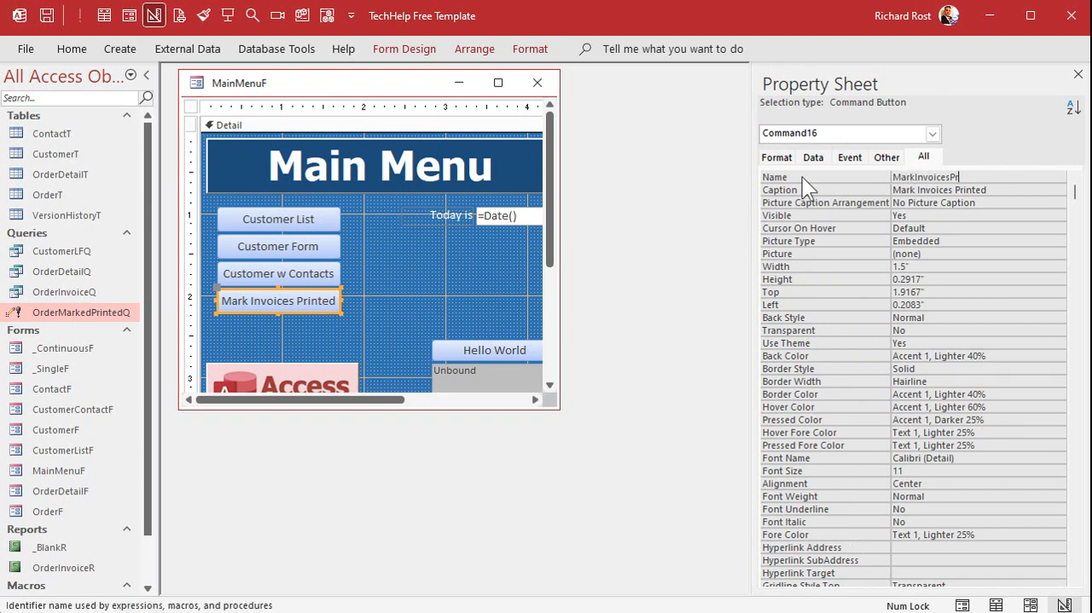
pyautogui.write('intedBtn')
pyautogui.press('Tab')
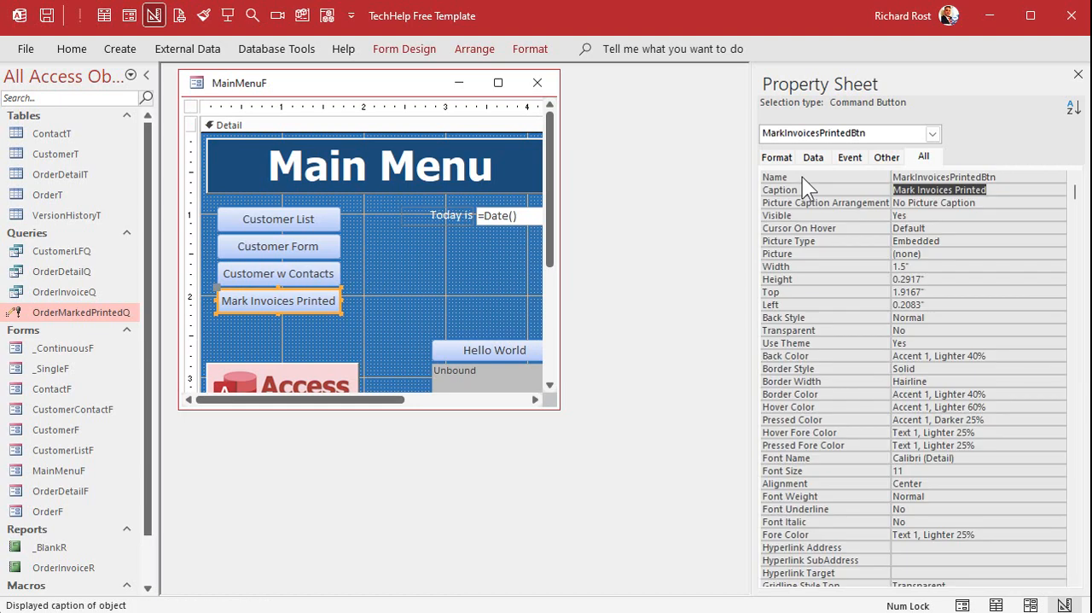
# Build the button's Click event procedure with the line DoCmd.OpenQuery "OrderMarkedPrintedQ".
pyautogui.rightClick(301, 307)
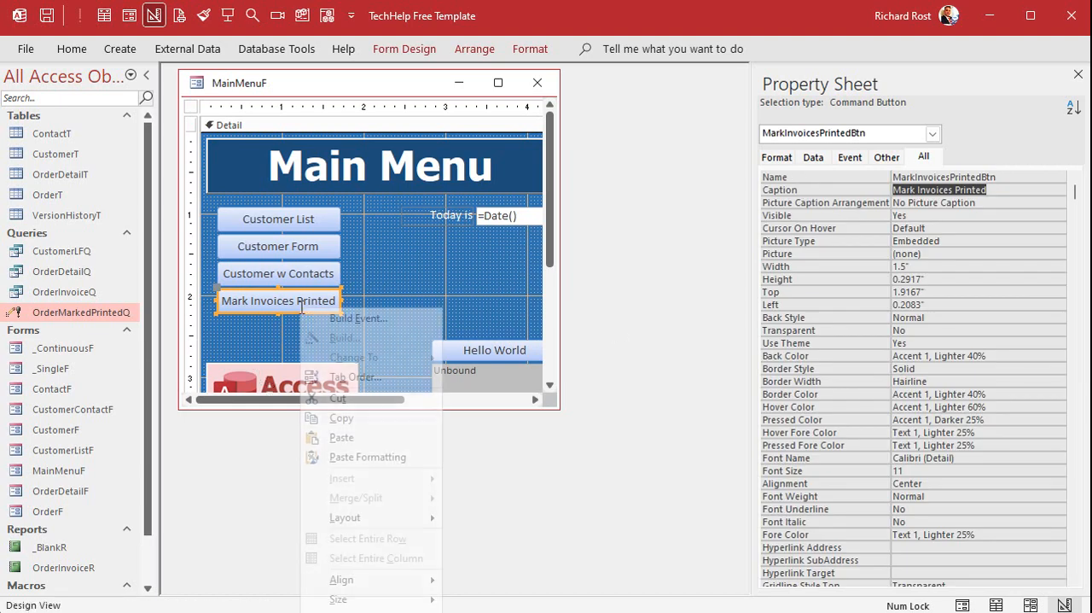
pyautogui.click(365, 315)
pyautogui.press('Return')
pyautogui.press('Return')
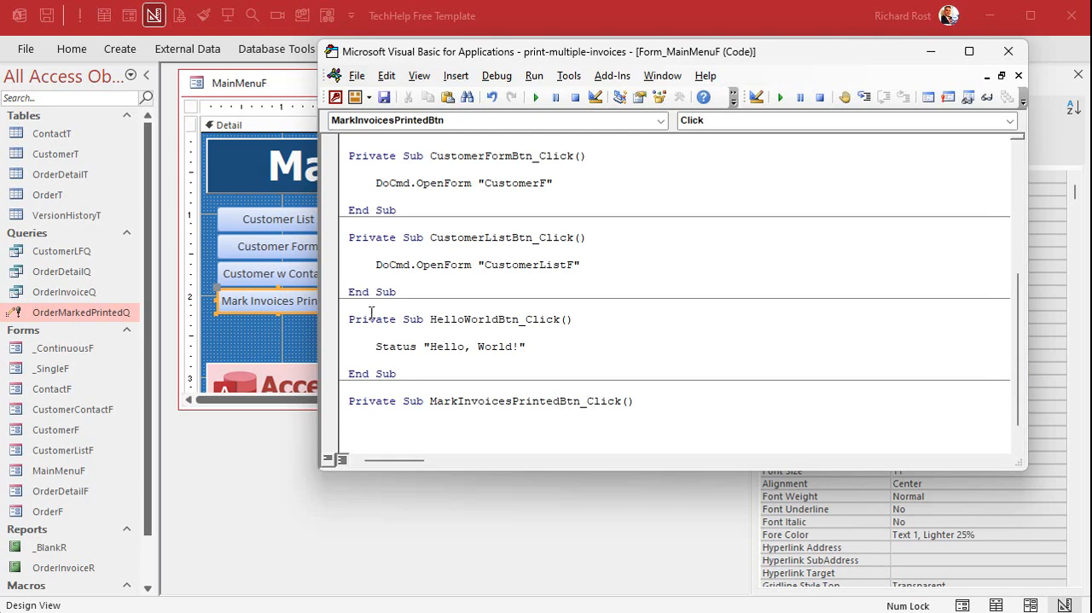
pyautogui.write('docmd.')
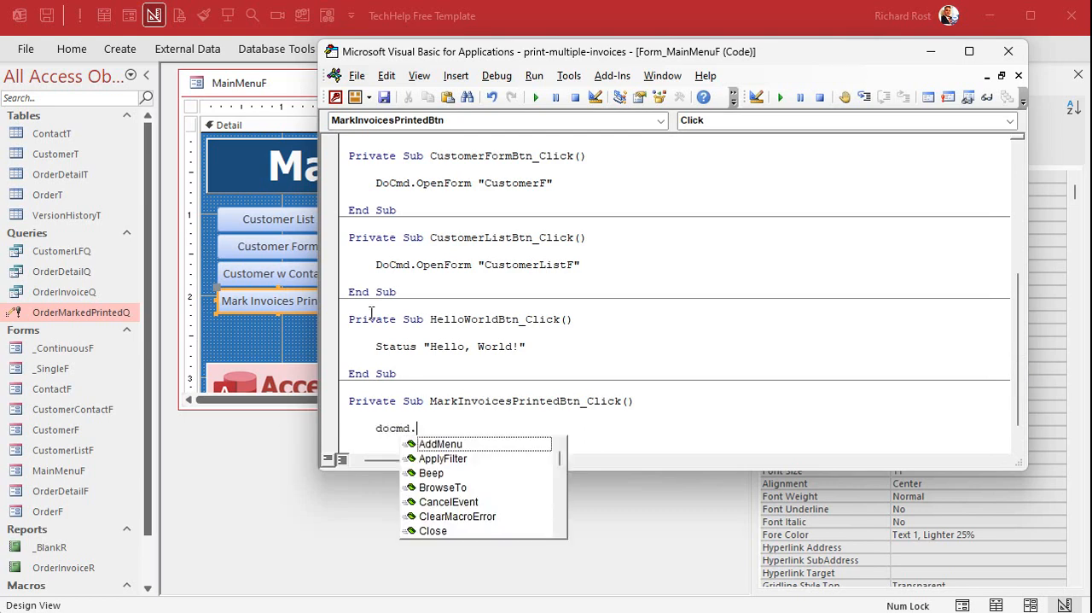
pyautogui.write('openquery ')
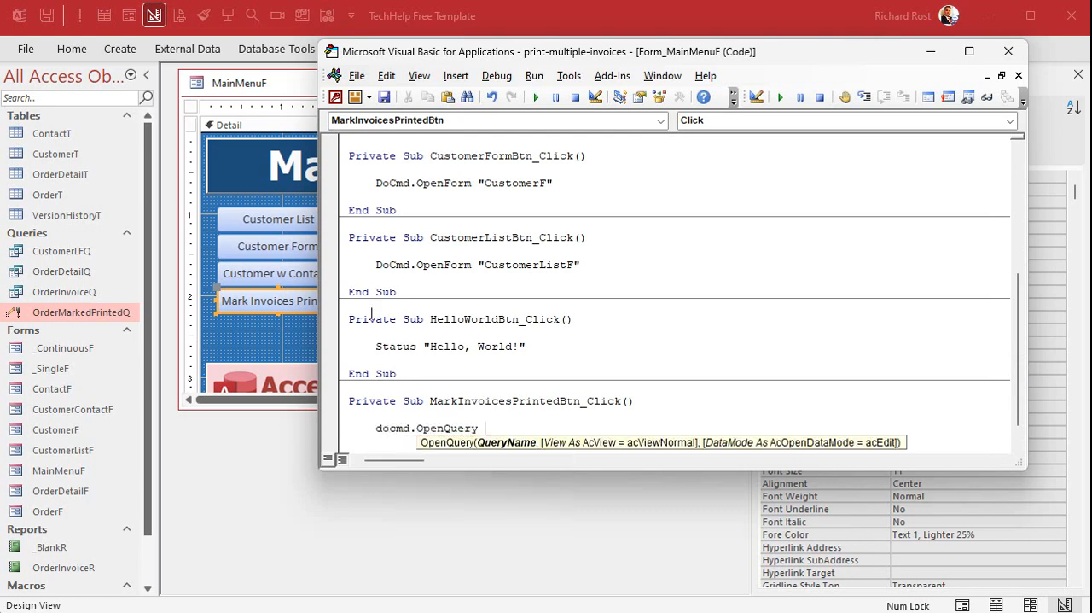
pyautogui.write('"OrderMarkedPrinted')
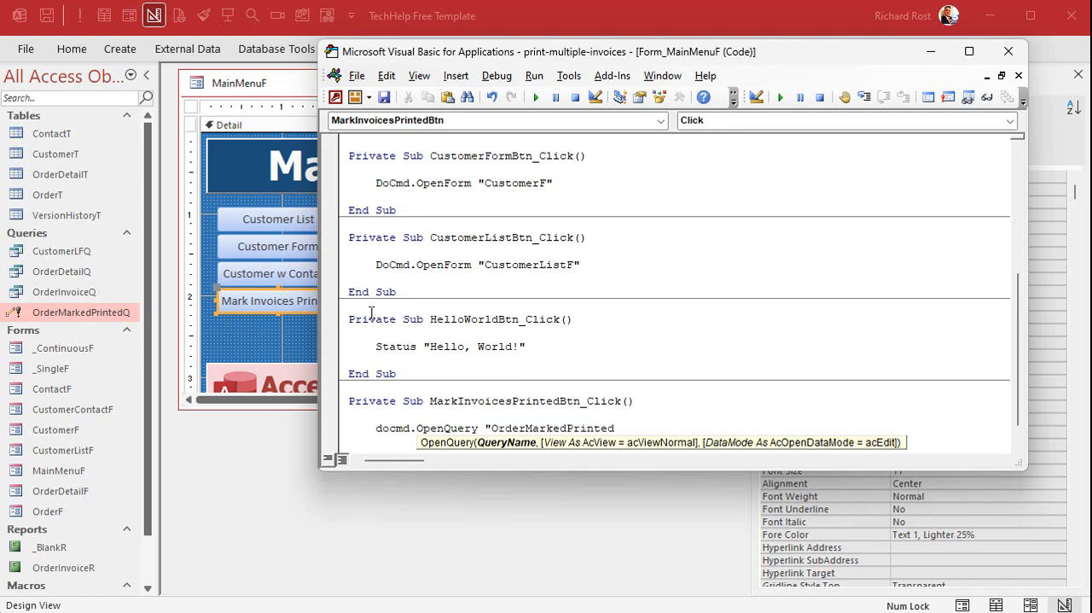
pyautogui.write('Q"')
pyautogui.press('Return')
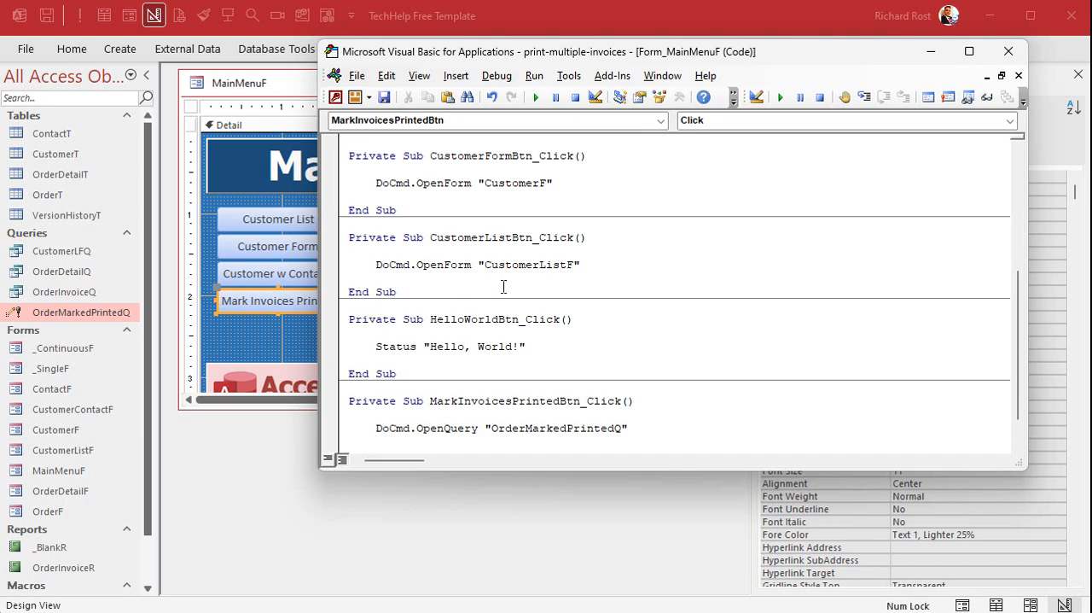
# Add the line MsgBox "Done!" below the OpenQuery command and close the code editor.
pyautogui.scroll(-1, 546, 279)
pyautogui.write('msgbox "Done!"')
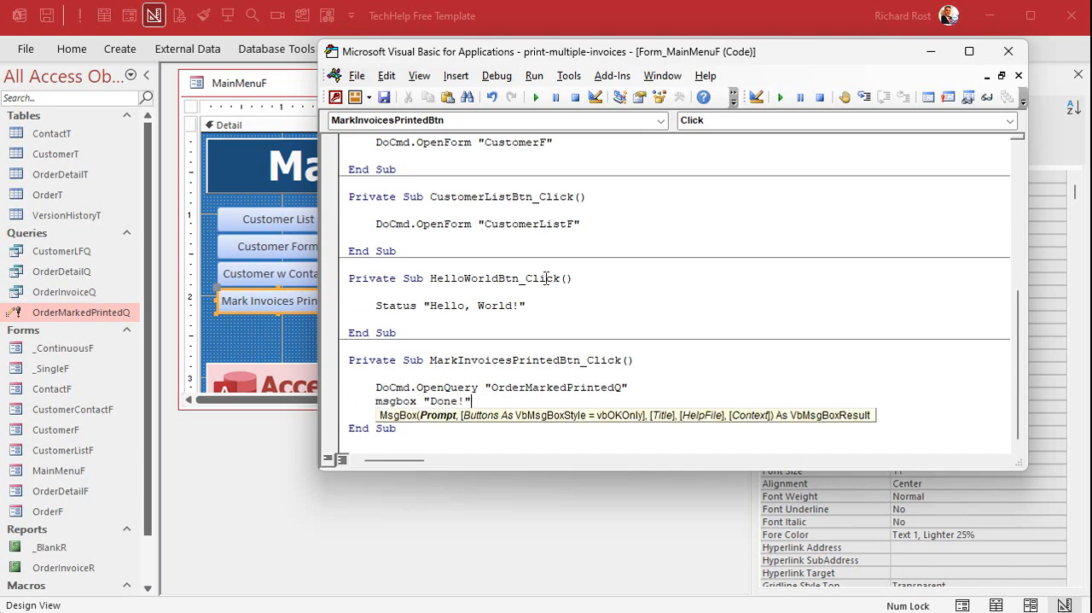
pyautogui.press('Return')
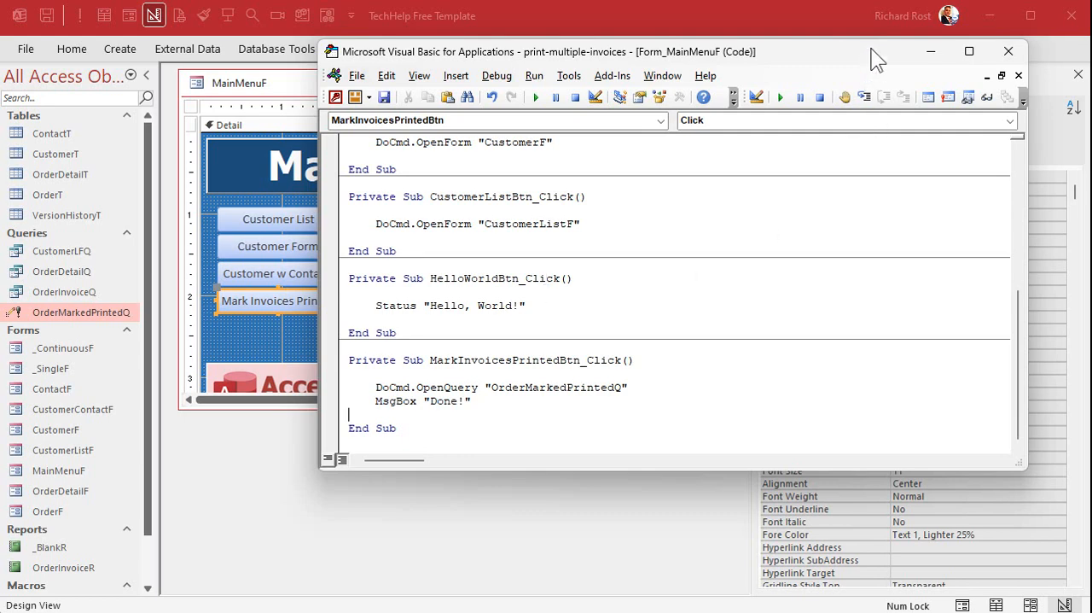
pyautogui.click(1008, 51)
# Close and reopen the Main Menu form, and run its Mark Invoices Printed button.
pyautogui.click(538, 83)
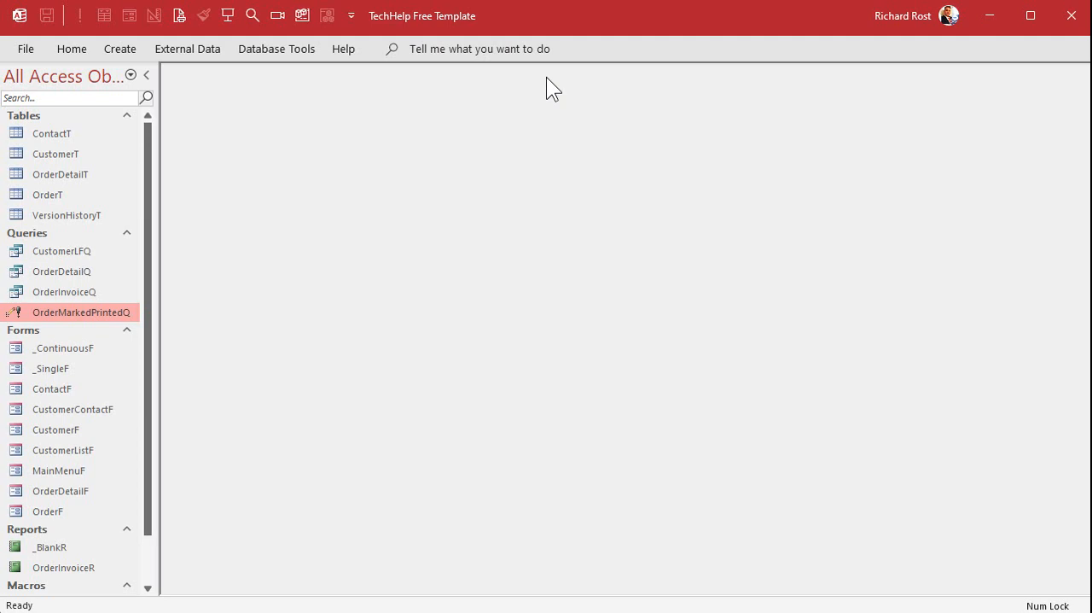
pyautogui.click(229, 16)
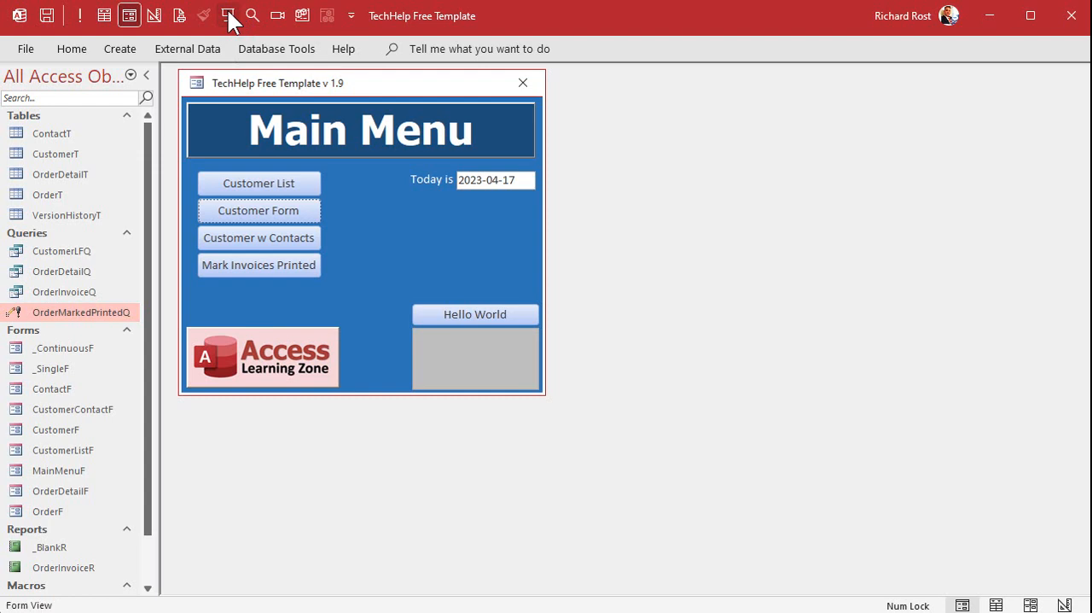
pyautogui.click(280, 271)
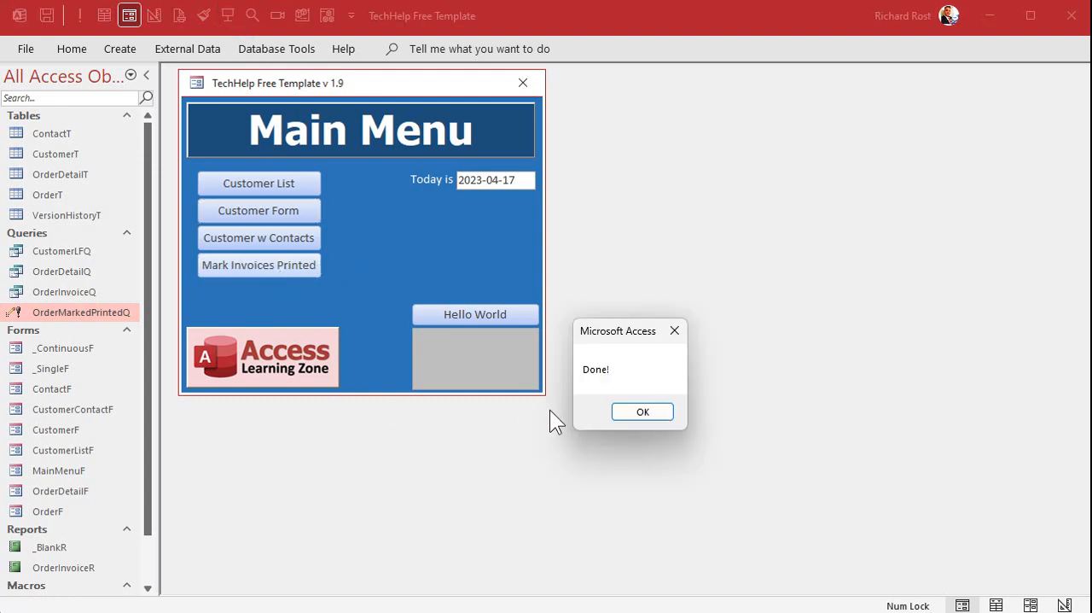
# Dismiss the Done! message, check the ToBePrinted column in the OrderT table, and close the table.
pyautogui.click(642, 409)
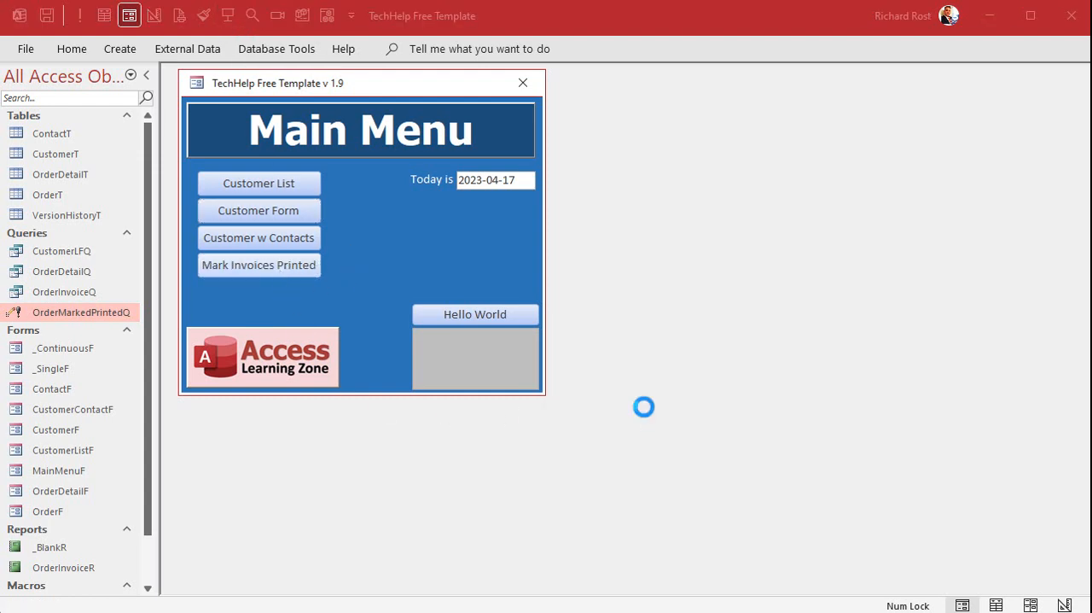
pyautogui.doubleClick(51, 193)
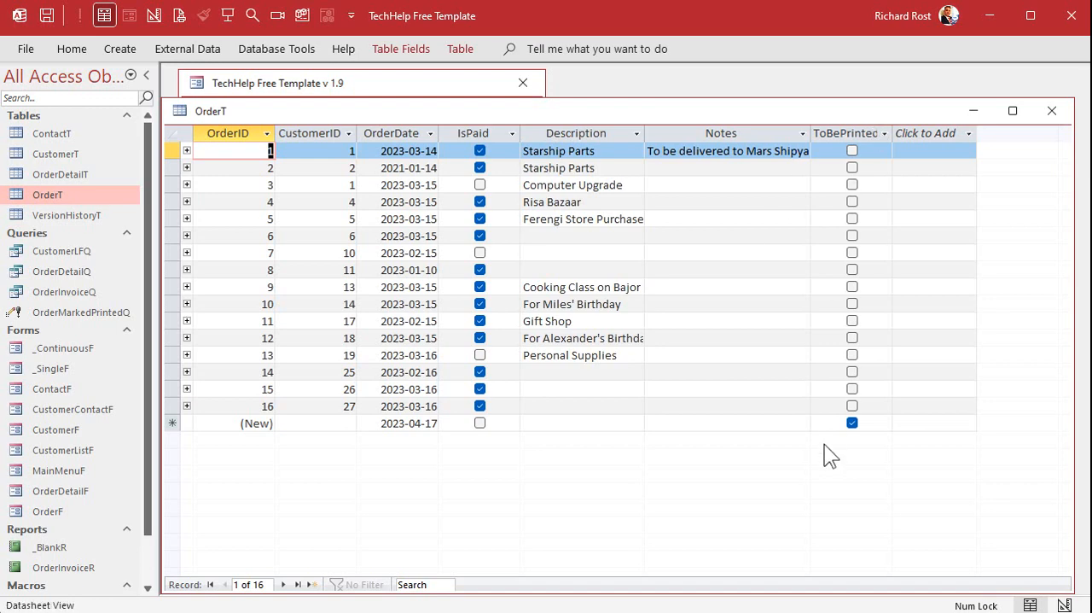
pyautogui.click(1050, 113)
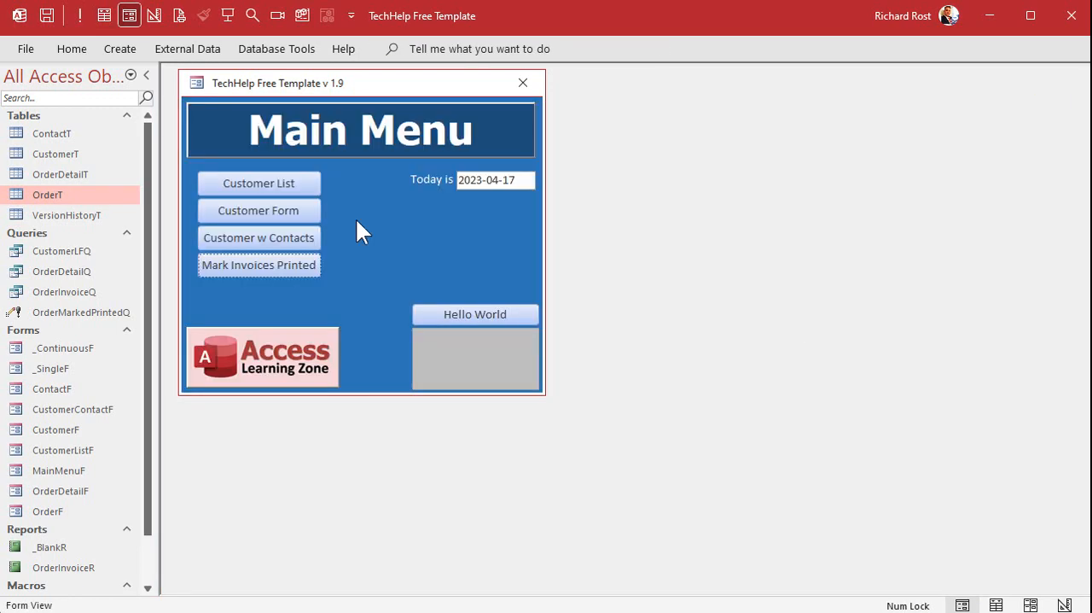
# Mark both orders of the first customer as To Print from the Customer Form, and close the order and customer forms.
pyautogui.click(278, 180)
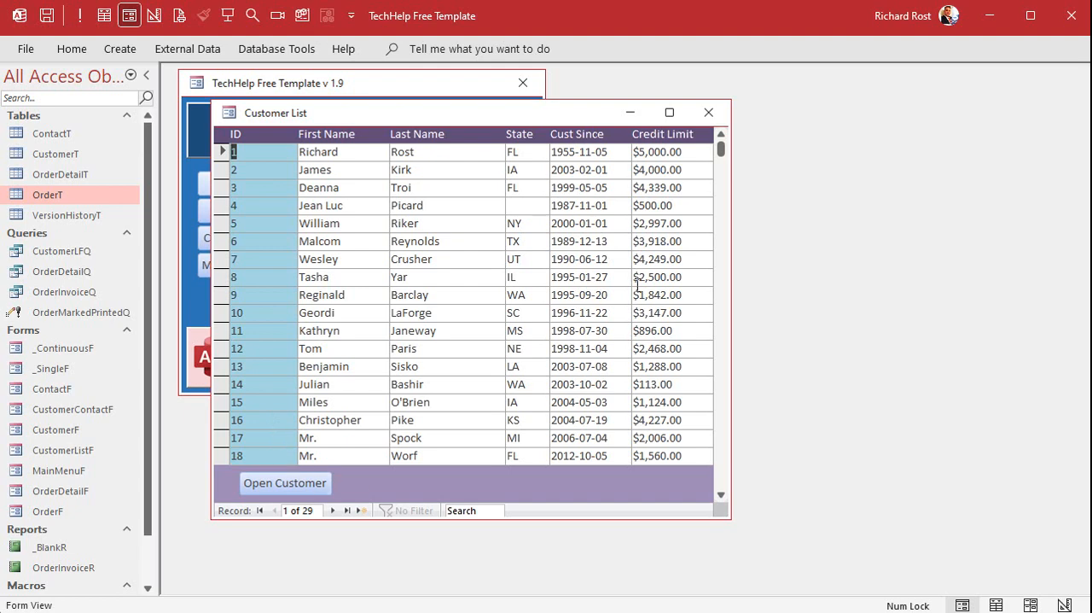
pyautogui.click(709, 115)
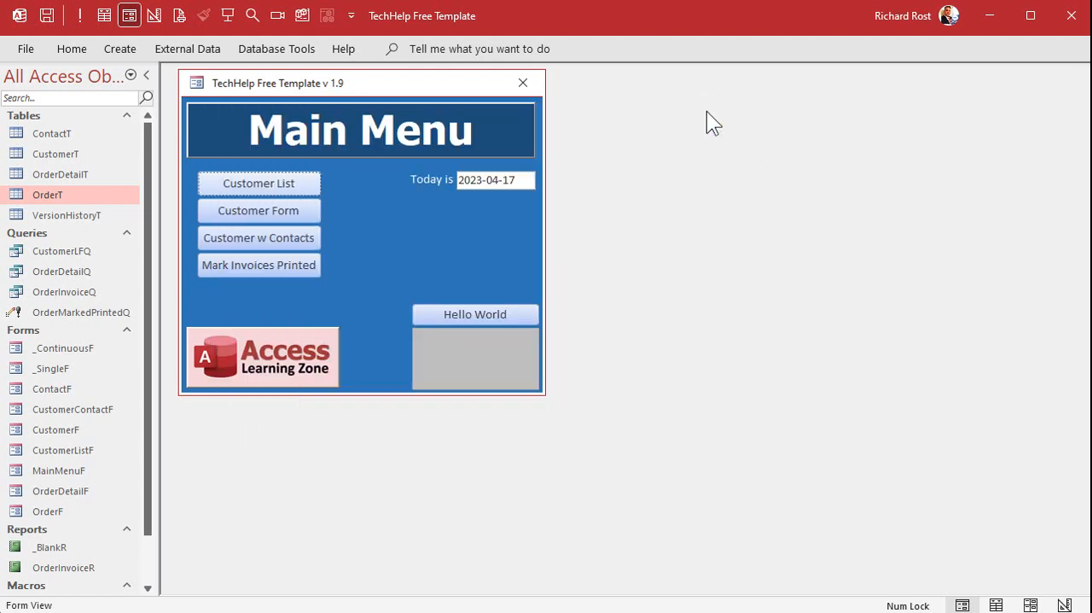
pyautogui.click(310, 210)
pyautogui.click(766, 211)
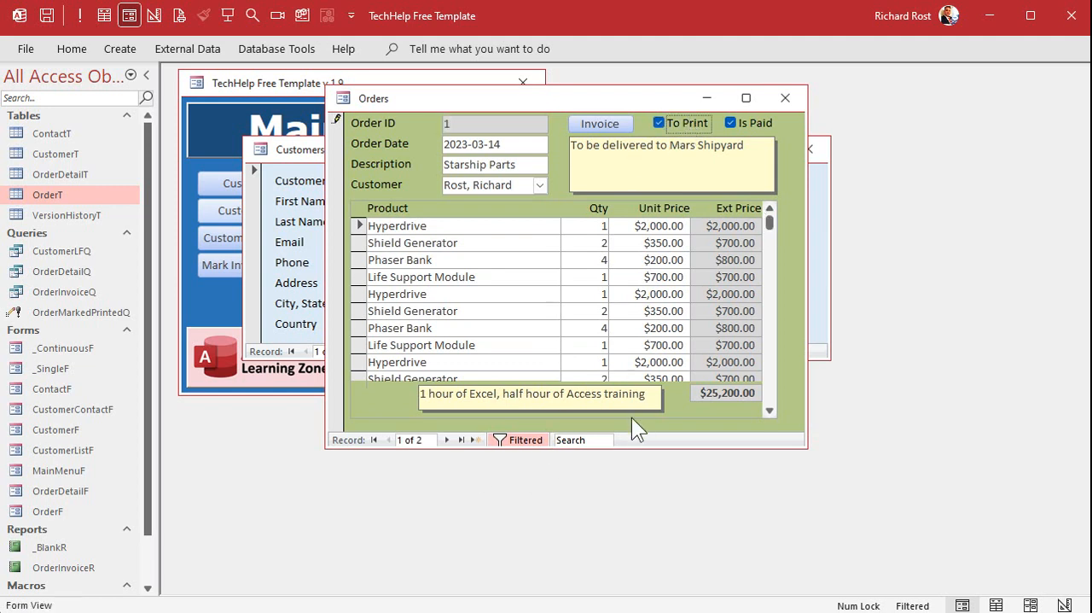
pyautogui.click(446, 440)
pyautogui.click(695, 120)
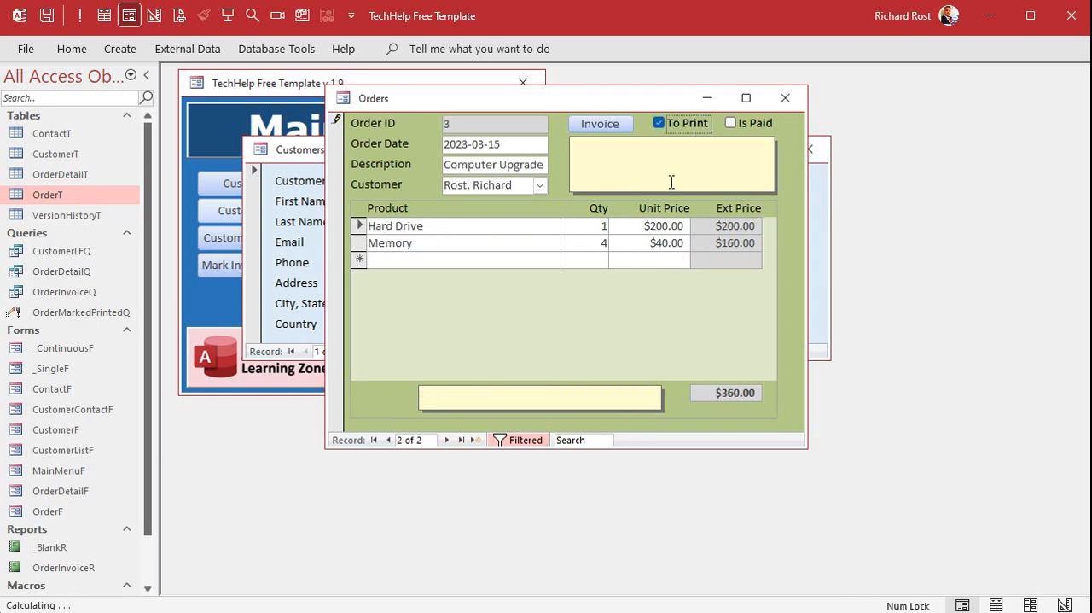
pyautogui.click(786, 101)
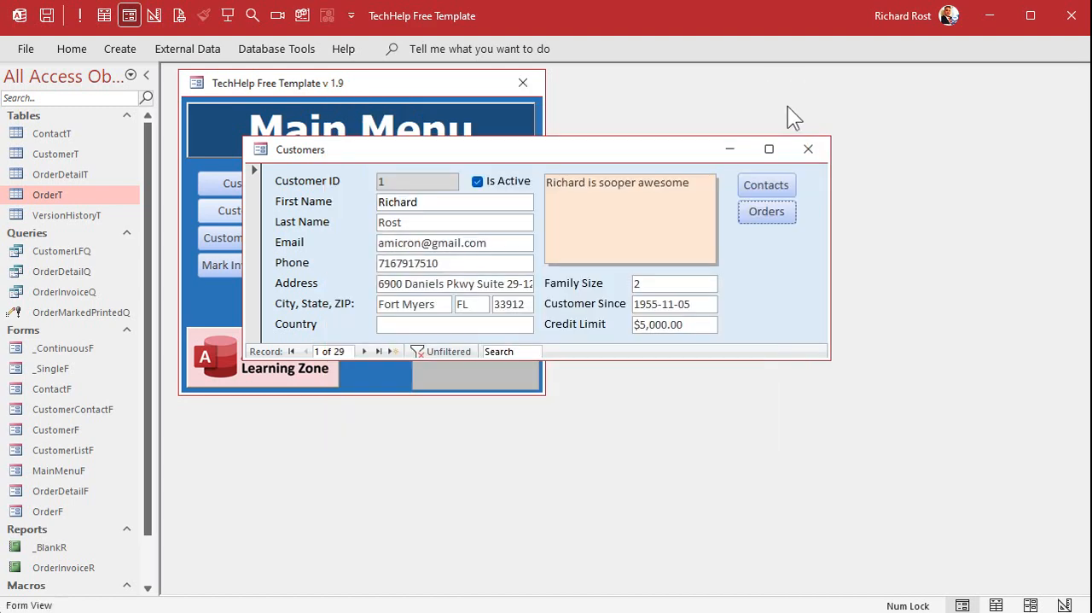
pyautogui.click(808, 149)
# Open the tenth customer from the Customer List, mark that customer's order as To Print, and close the order form.
pyautogui.click(283, 184)
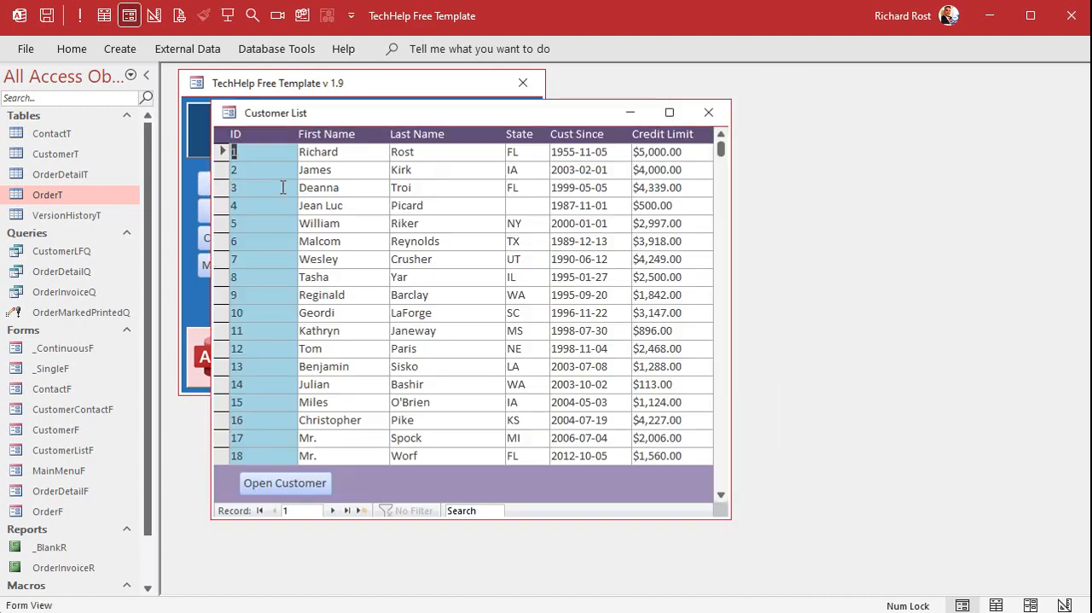
pyautogui.doubleClick(280, 312)
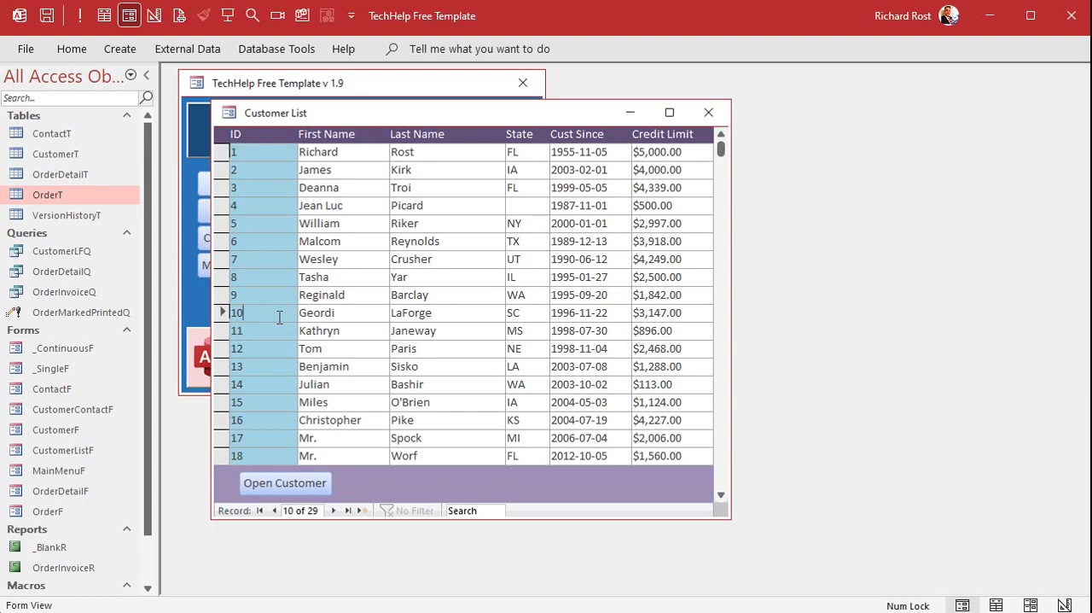
pyautogui.click(744, 208)
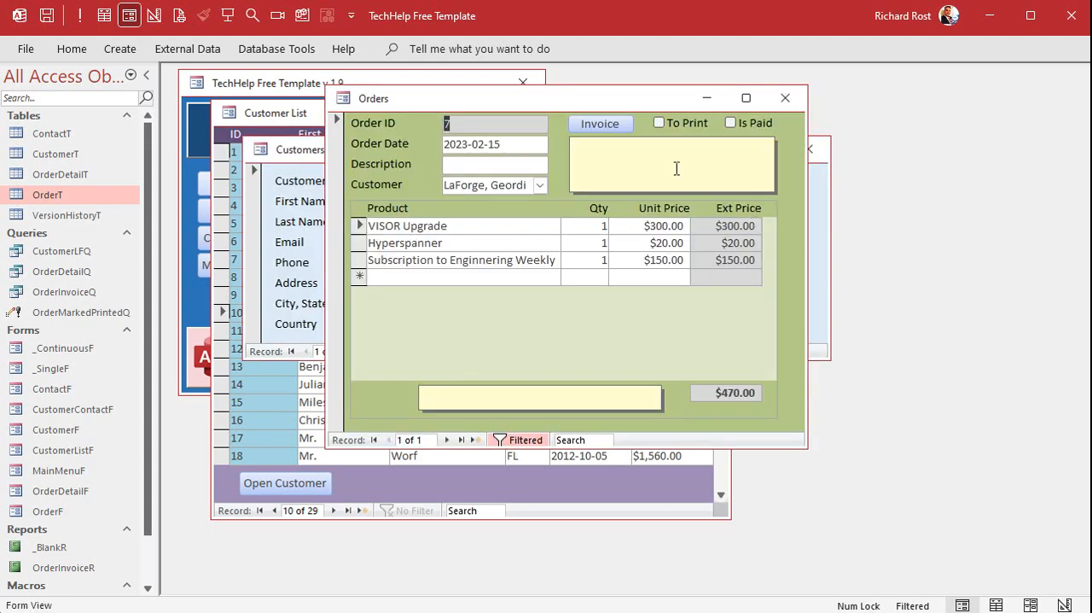
pyautogui.click(660, 125)
pyautogui.click(785, 98)
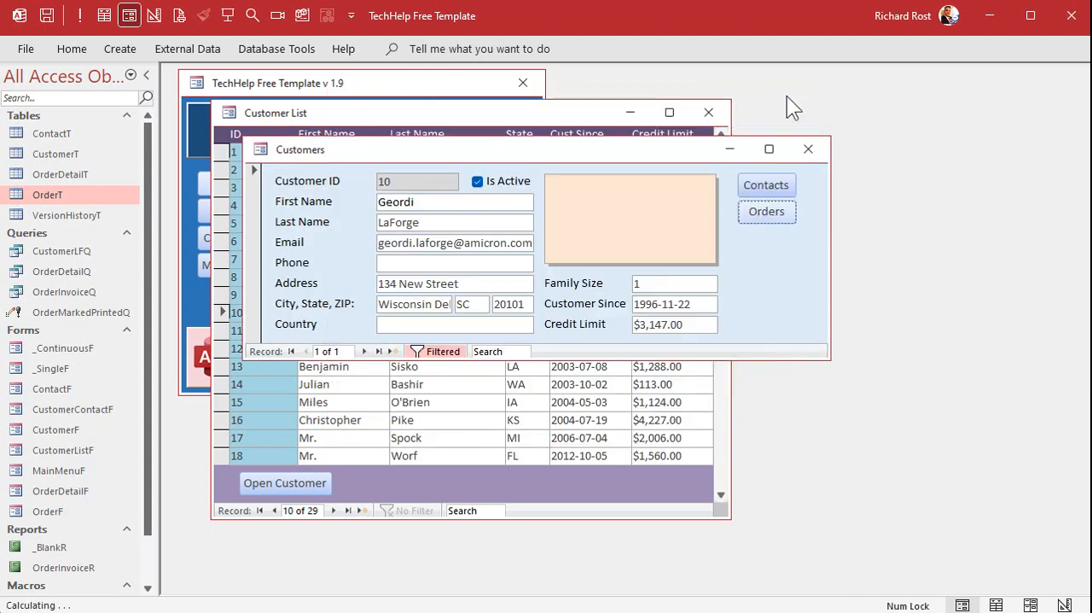
# Reopen the tenth customer's order, preview the invoice report, page through all its invoices, and close the preview.
pyautogui.click(768, 215)
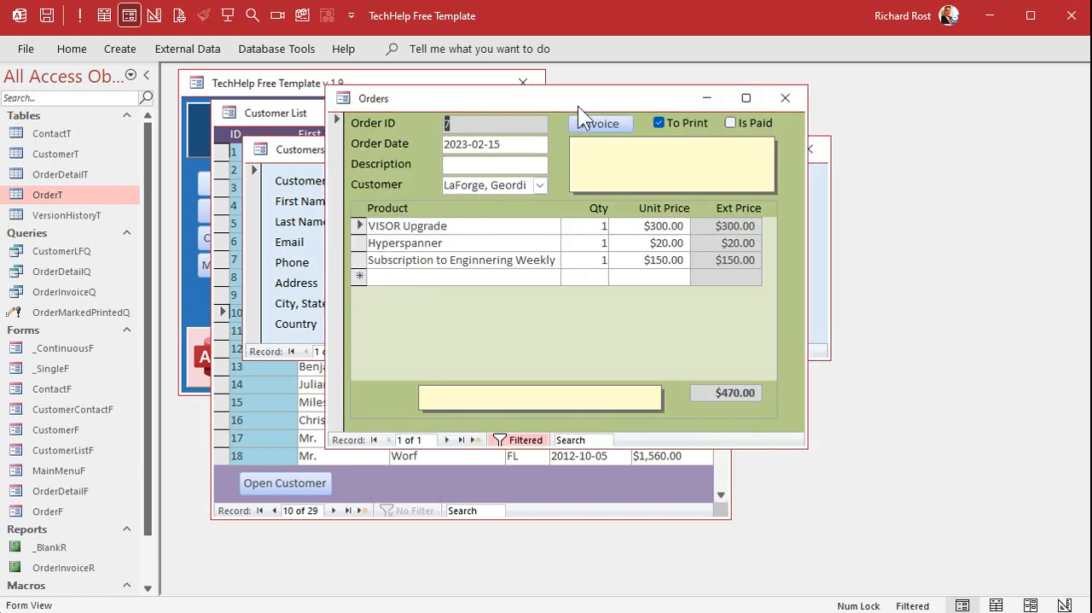
pyautogui.click(602, 119)
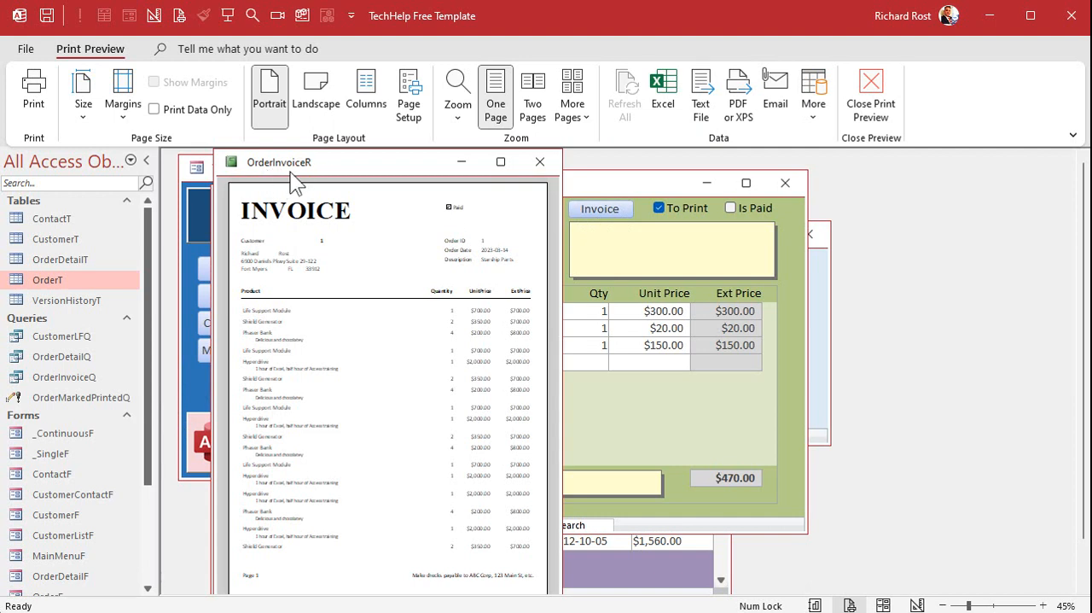
pyautogui.click(363, 312)
pyautogui.click(365, 315)
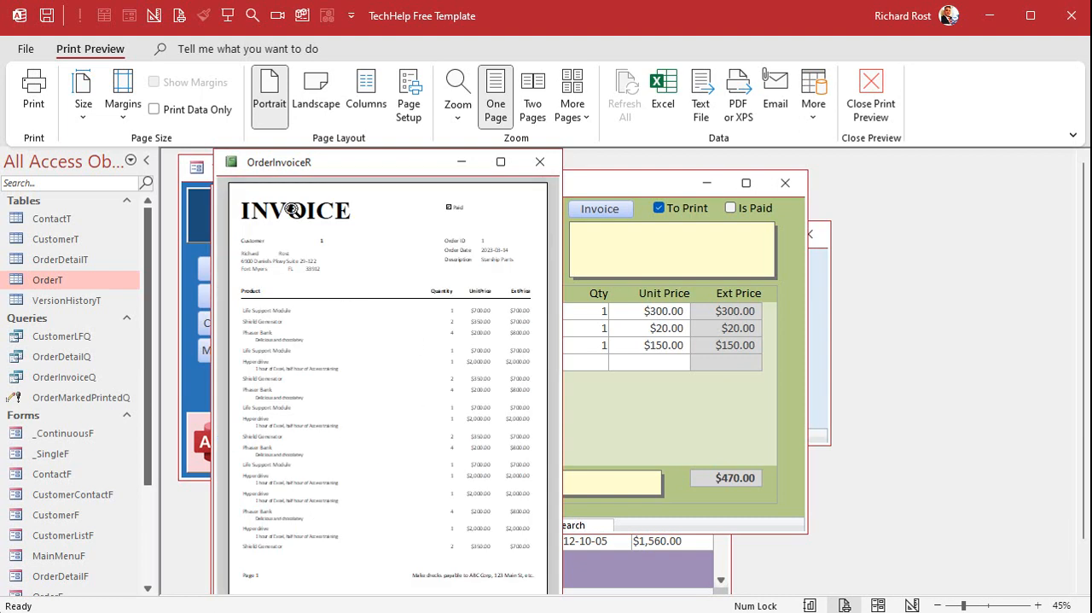
pyautogui.doubleClick(59, 47)
pyautogui.click(326, 524)
pyautogui.click(326, 524)
pyautogui.click(326, 524)
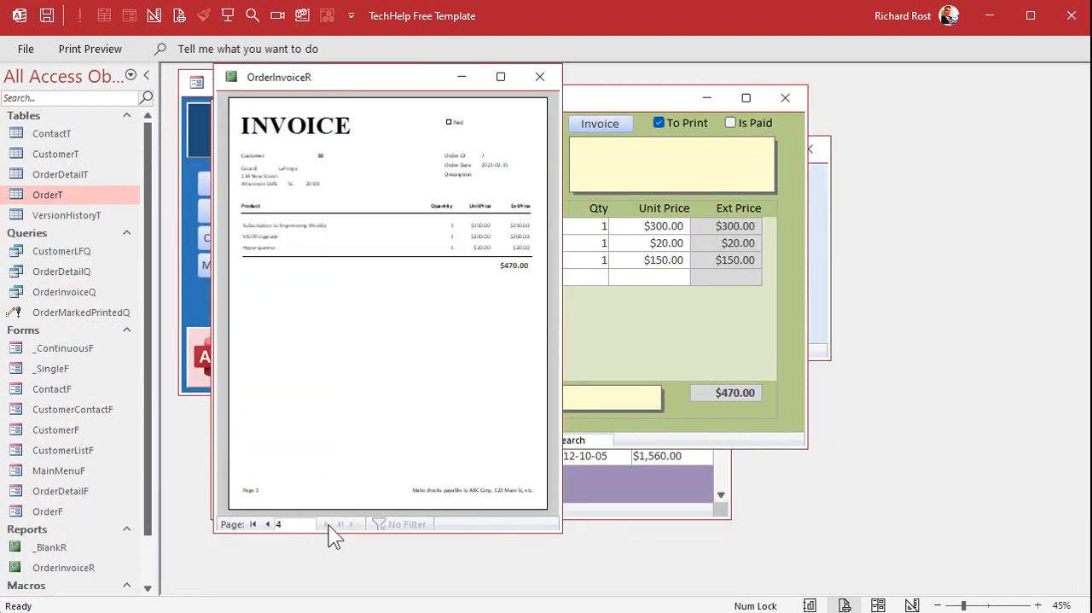
pyautogui.click(539, 77)
# Close the order, customer and Customer List forms, run Mark Invoices Printed from the Main Menu, and dismiss its message.
pyautogui.click(785, 97)
pyautogui.click(808, 148)
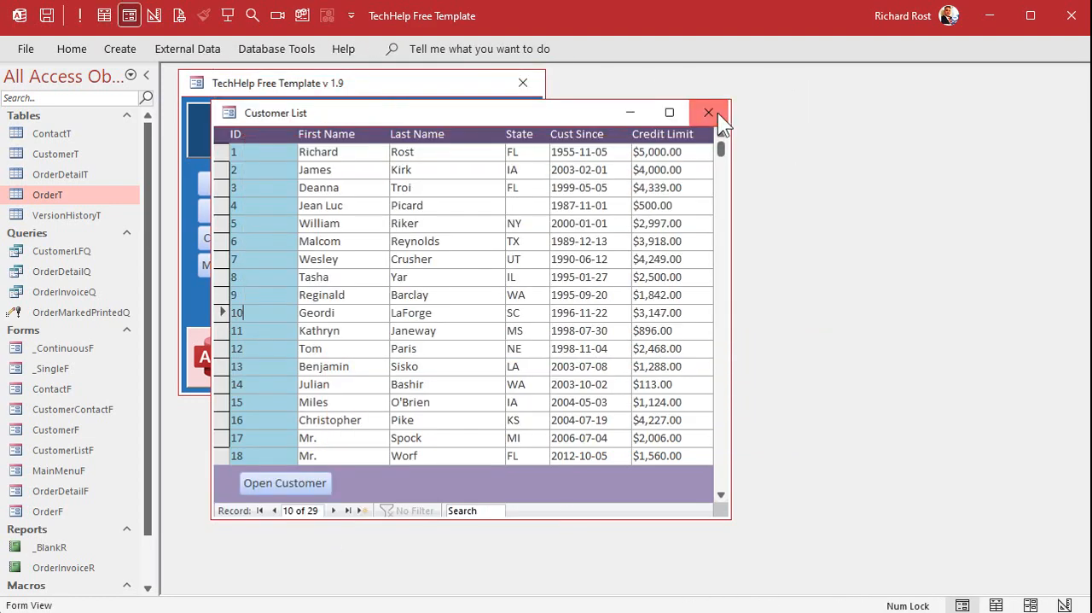
pyautogui.click(708, 112)
pyautogui.click(270, 268)
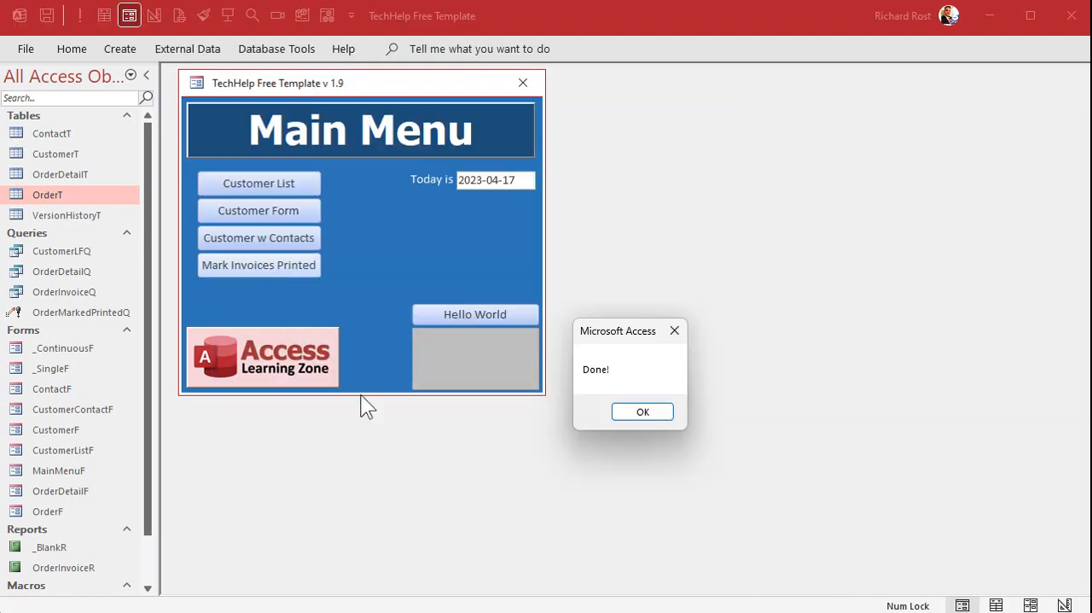
pyautogui.click(649, 410)
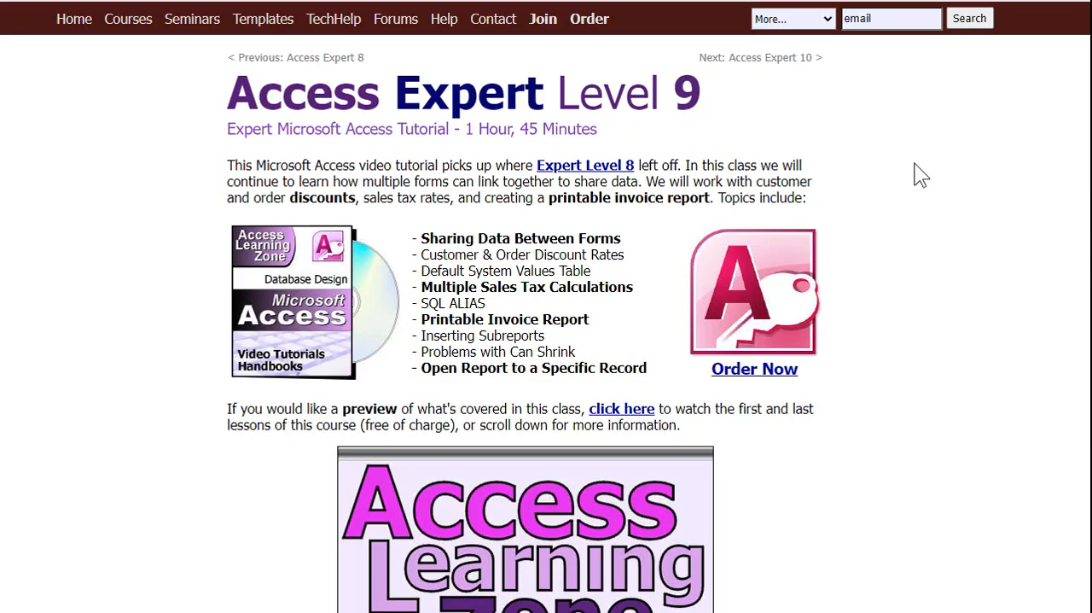
# Examine the Access Expert Level 9 course page for its topics on the printable invoice report and inserting subreports.
pyautogui.moveTo(420, 317); pyautogui.dragTo(604, 320)
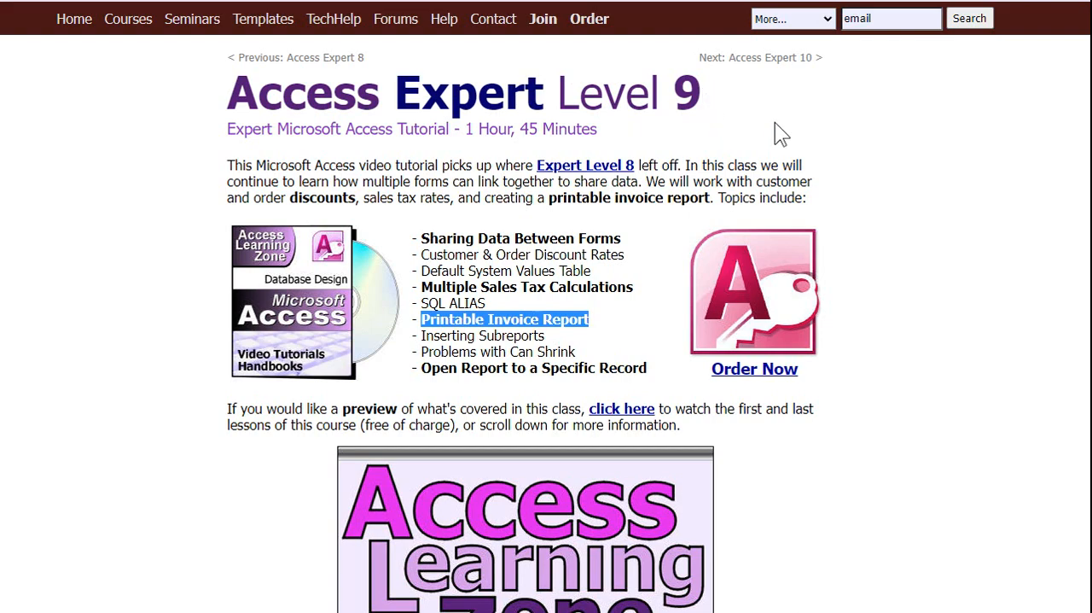
pyautogui.doubleClick(523, 335)
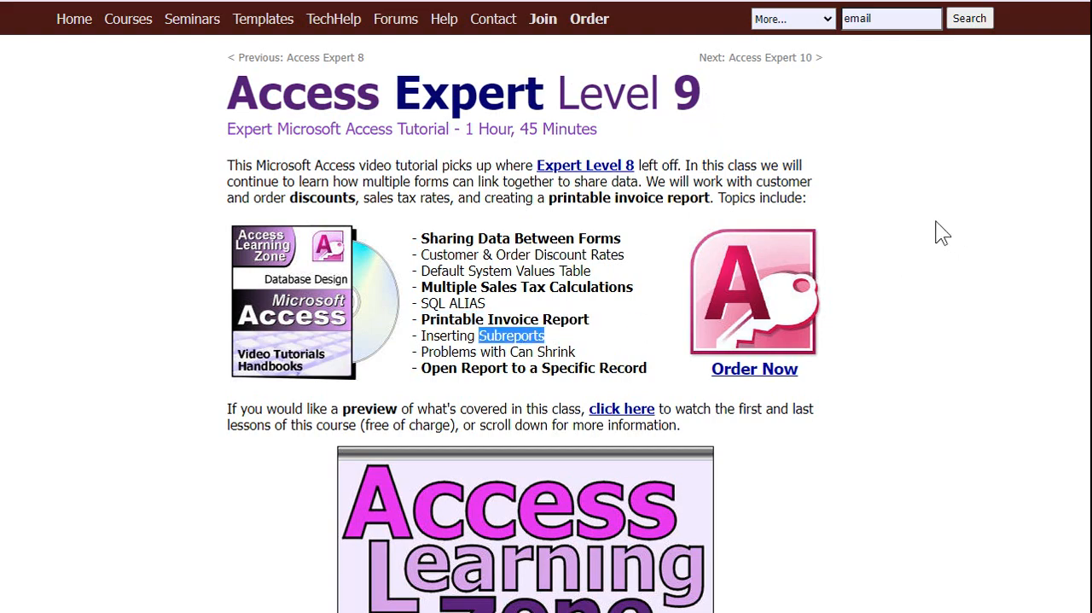
pyautogui.scroll(-8, 756, 271)
pyautogui.scroll(-2, 835, 265)
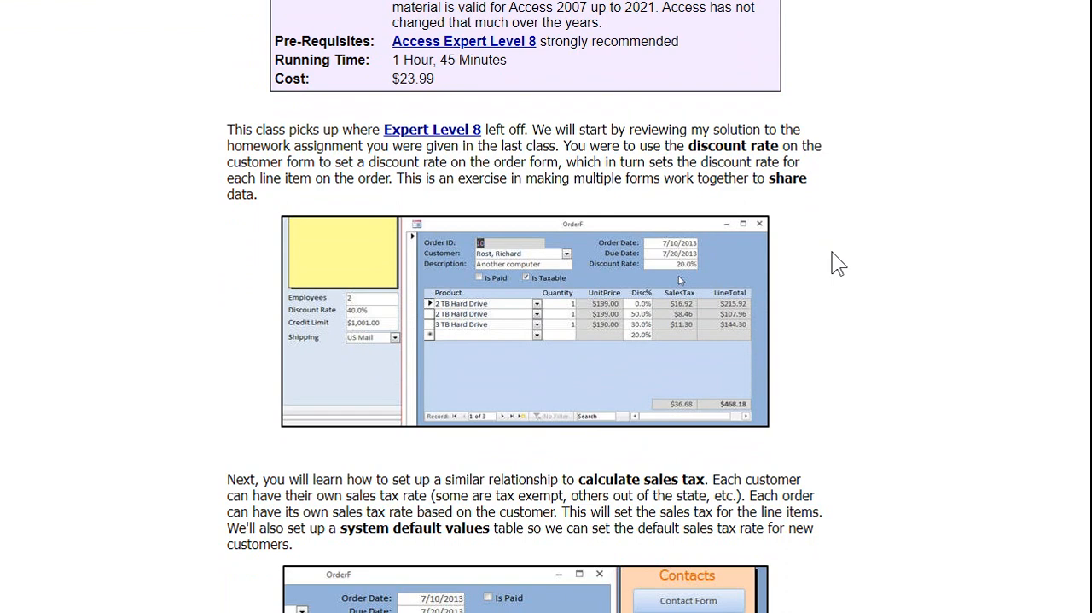
pyautogui.scroll(-4, 837, 263)
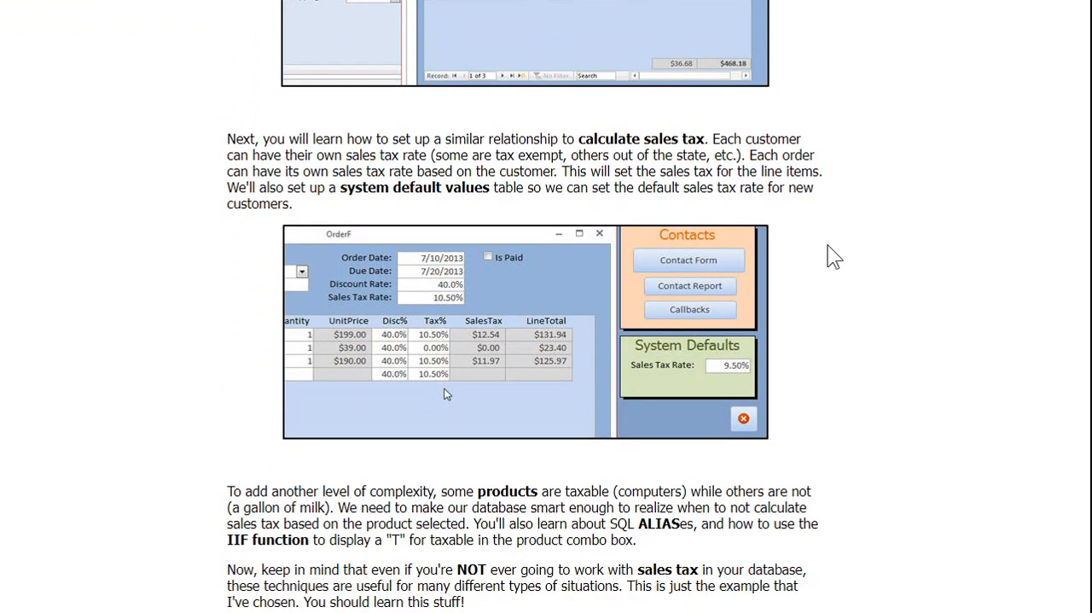
pyautogui.scroll(-5, 821, 224)
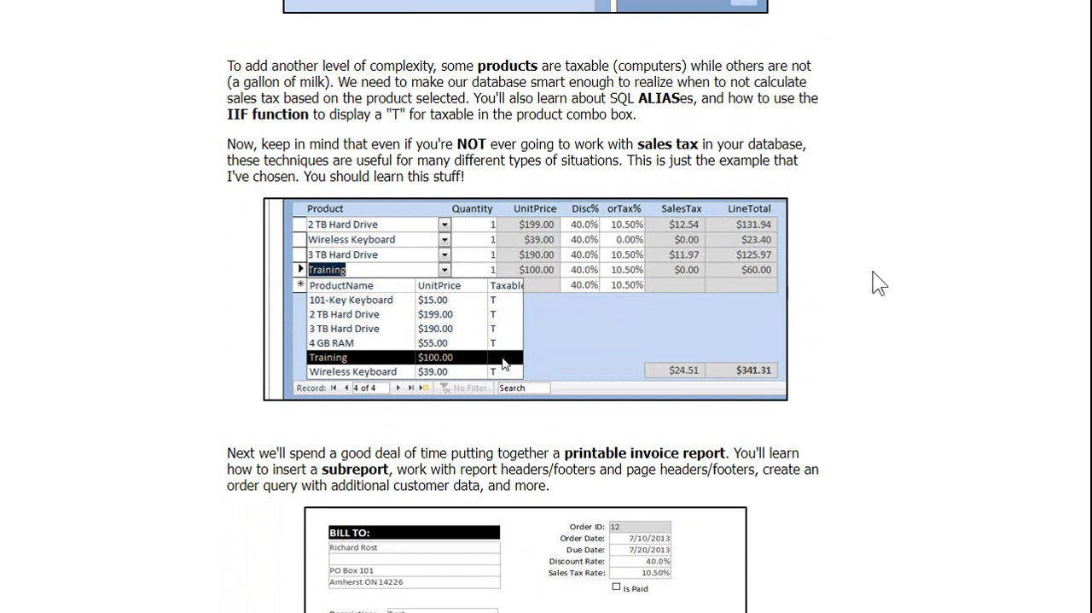
pyautogui.scroll(-3, 867, 262)
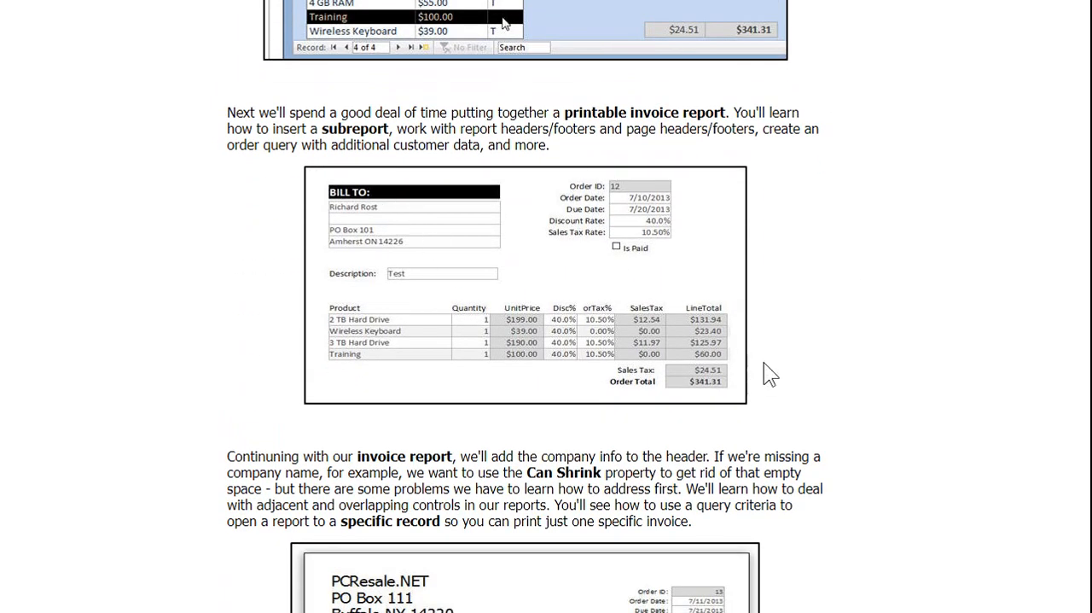
pyautogui.scroll(-4, 857, 247)
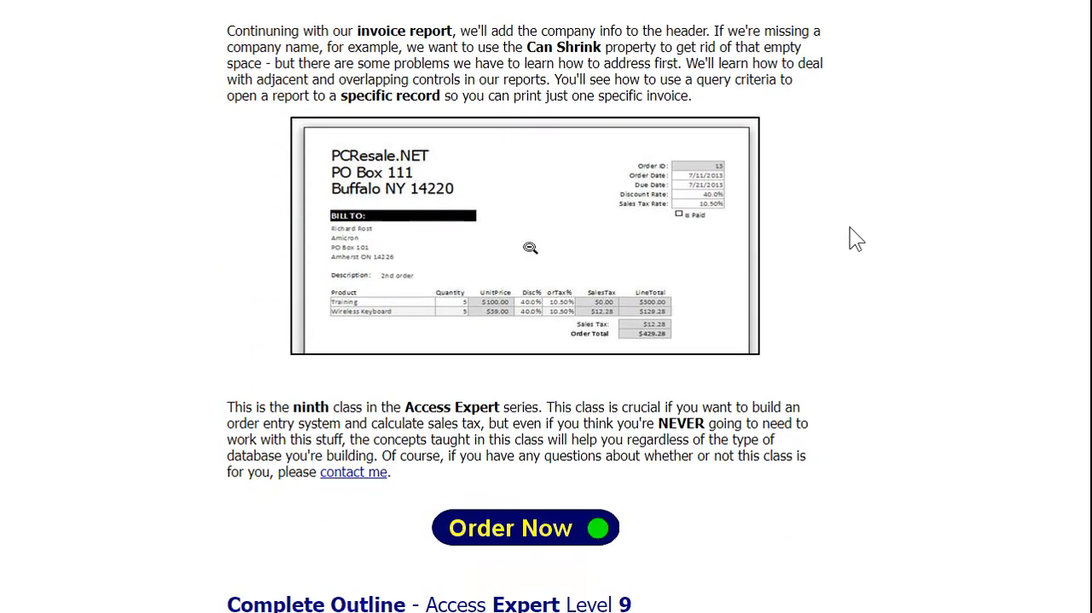